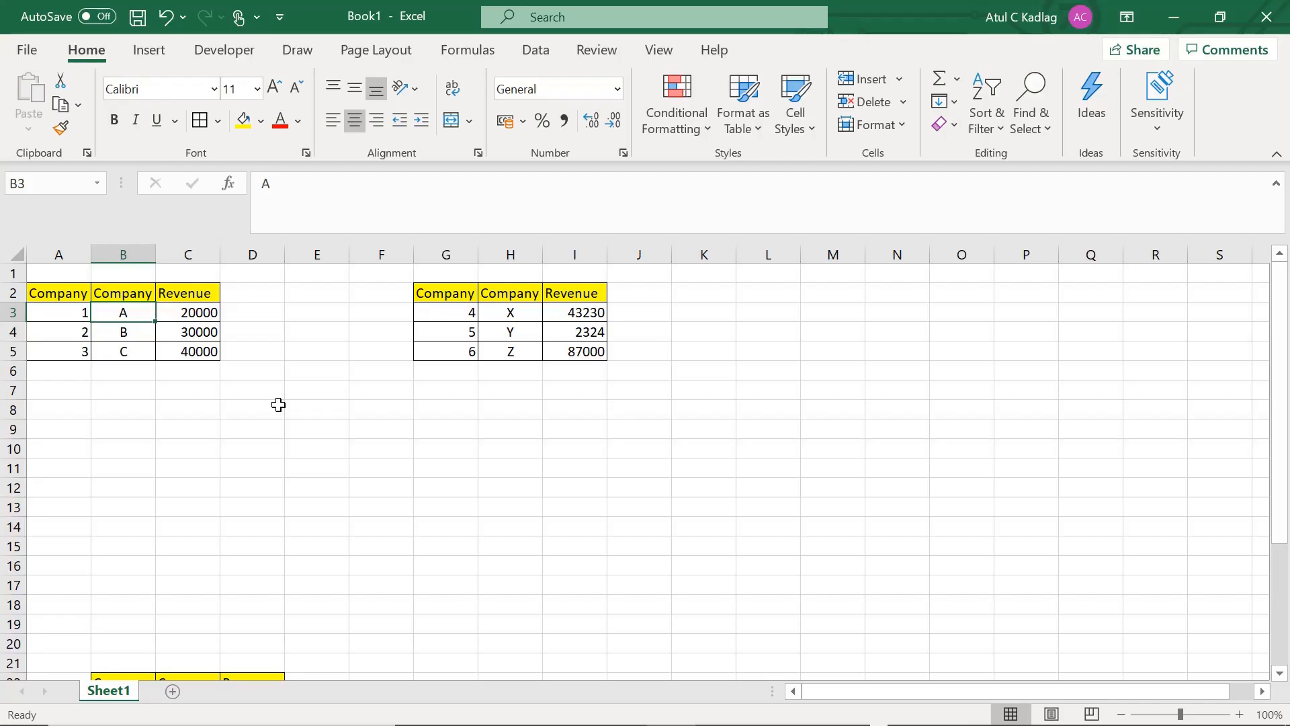
# Step: Label the two company revenue tables by entering A in cell A1 and B in cell G1
pyautogui.moveTo(41, 293); pyautogui.dragTo(190, 349)
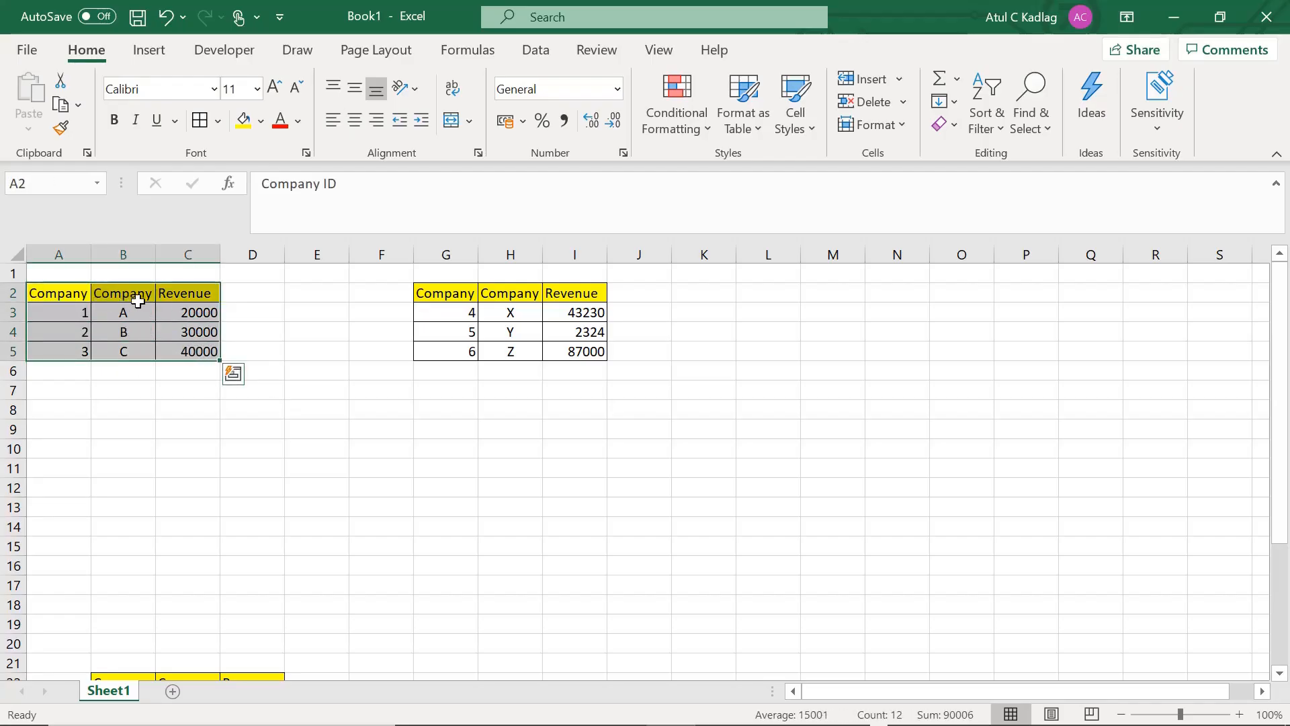
pyautogui.moveTo(434, 302); pyautogui.dragTo(591, 351)
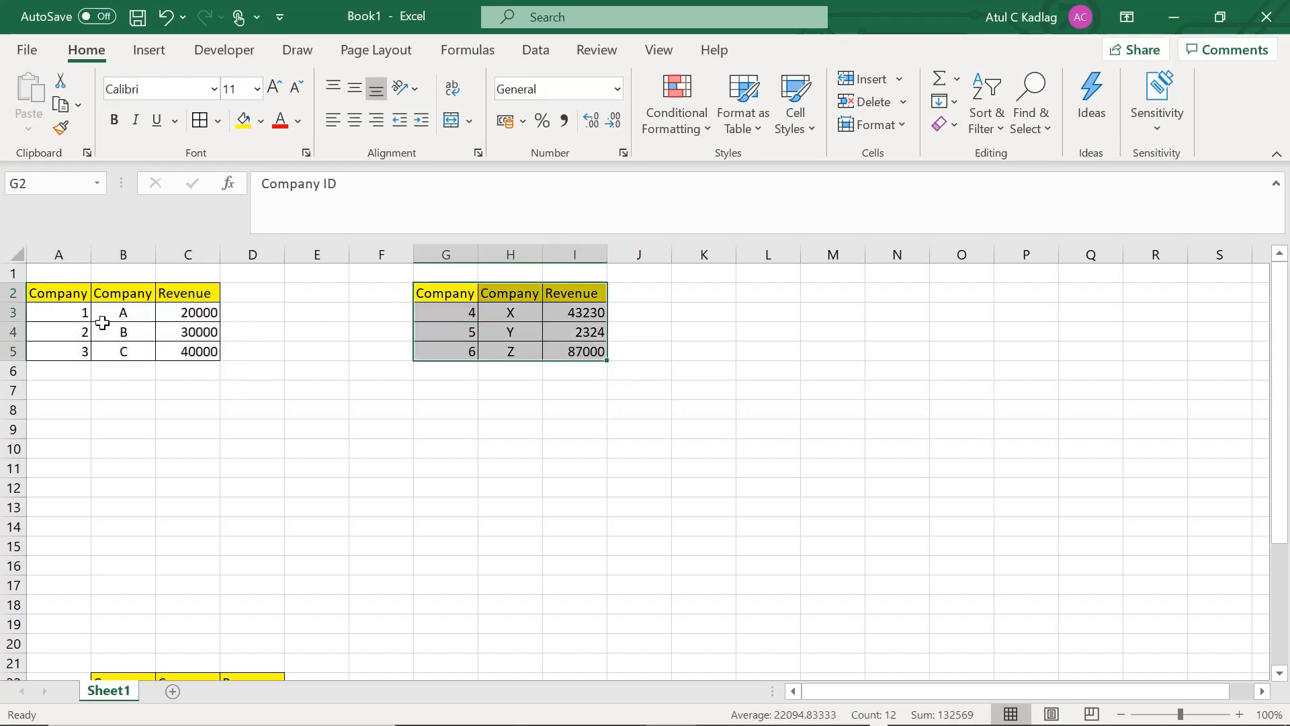
pyautogui.click(94, 272)
pyautogui.click(84, 274)
pyautogui.write('A')
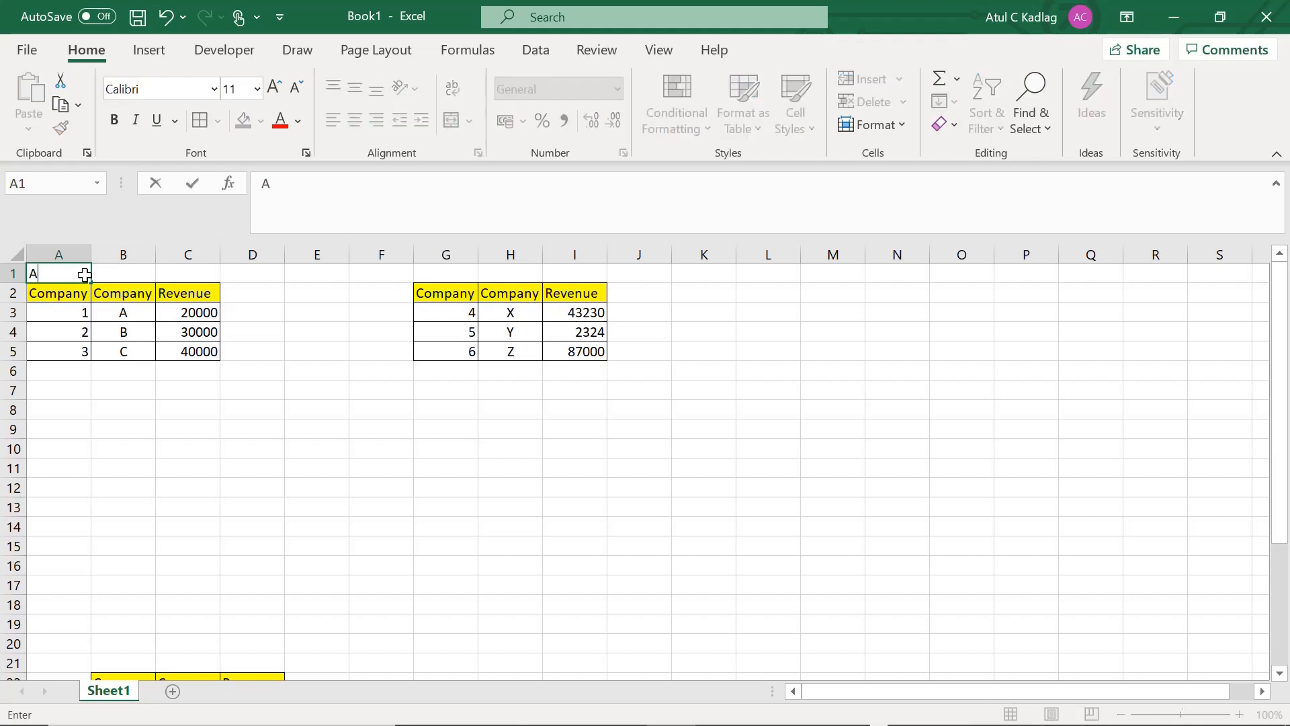
pyautogui.click(461, 274)
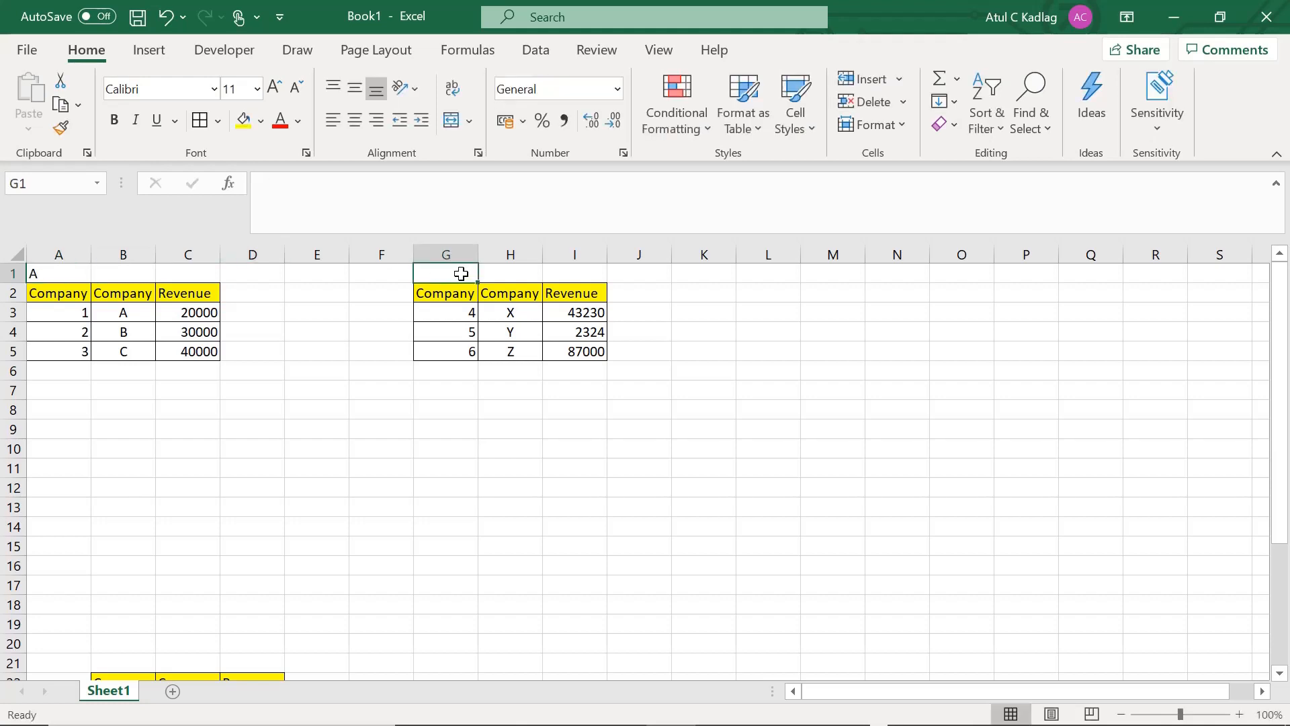
pyautogui.write('B')
pyautogui.click(386, 420)
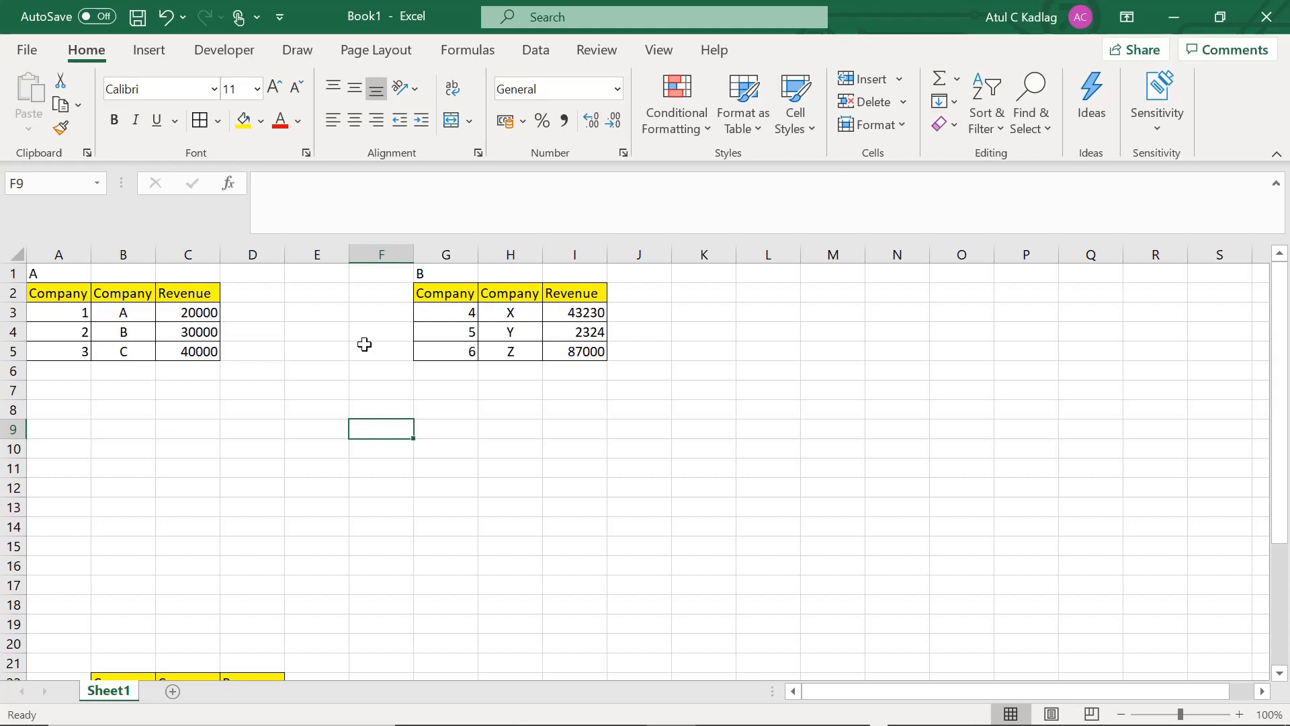
# Step: Compare the rows of tables A and B with the combined company table starting at row 22
pyautogui.moveTo(451, 318); pyautogui.dragTo(586, 360)
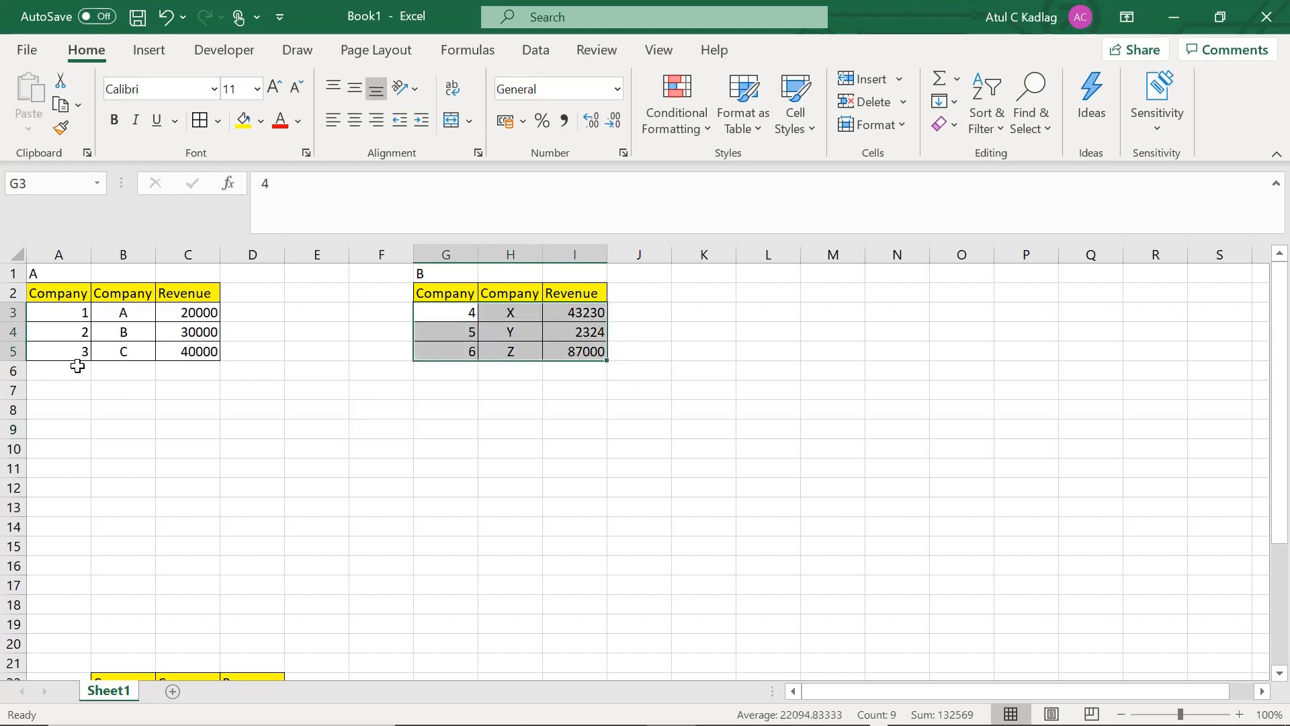
pyautogui.moveTo(65, 377); pyautogui.dragTo(207, 427)
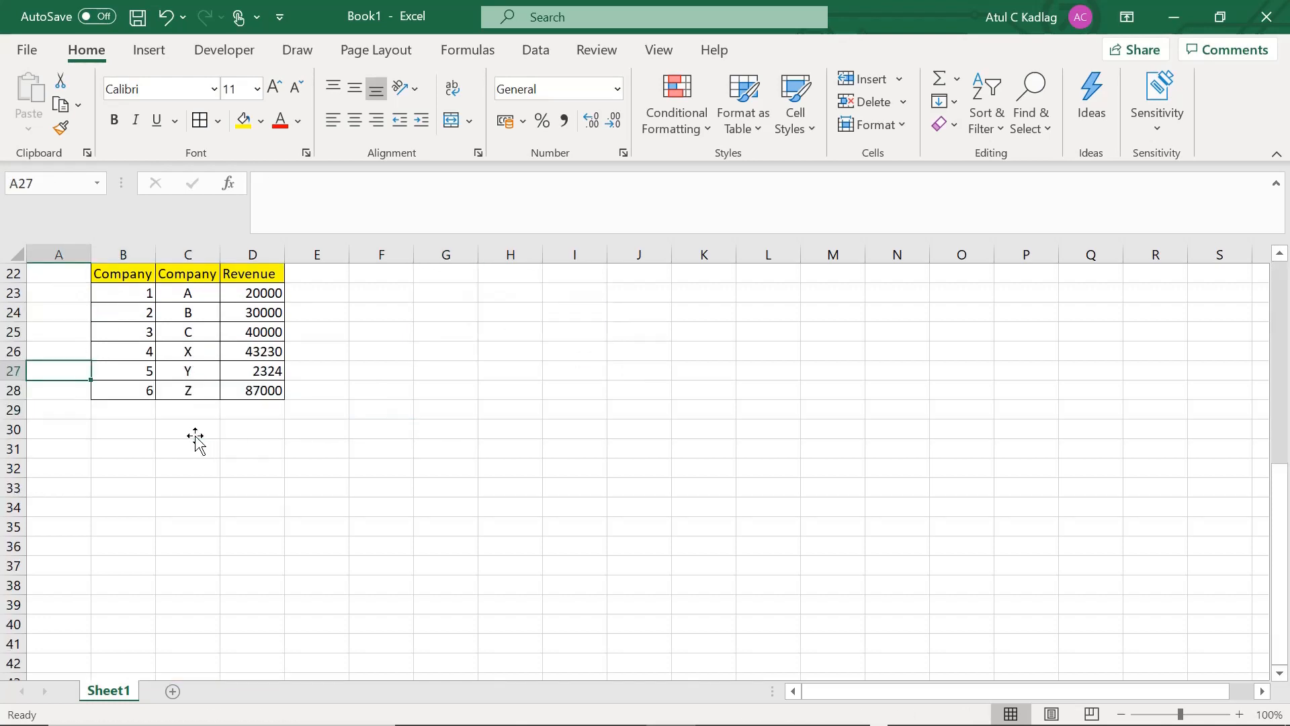
pyautogui.click(137, 310)
pyautogui.click(276, 391)
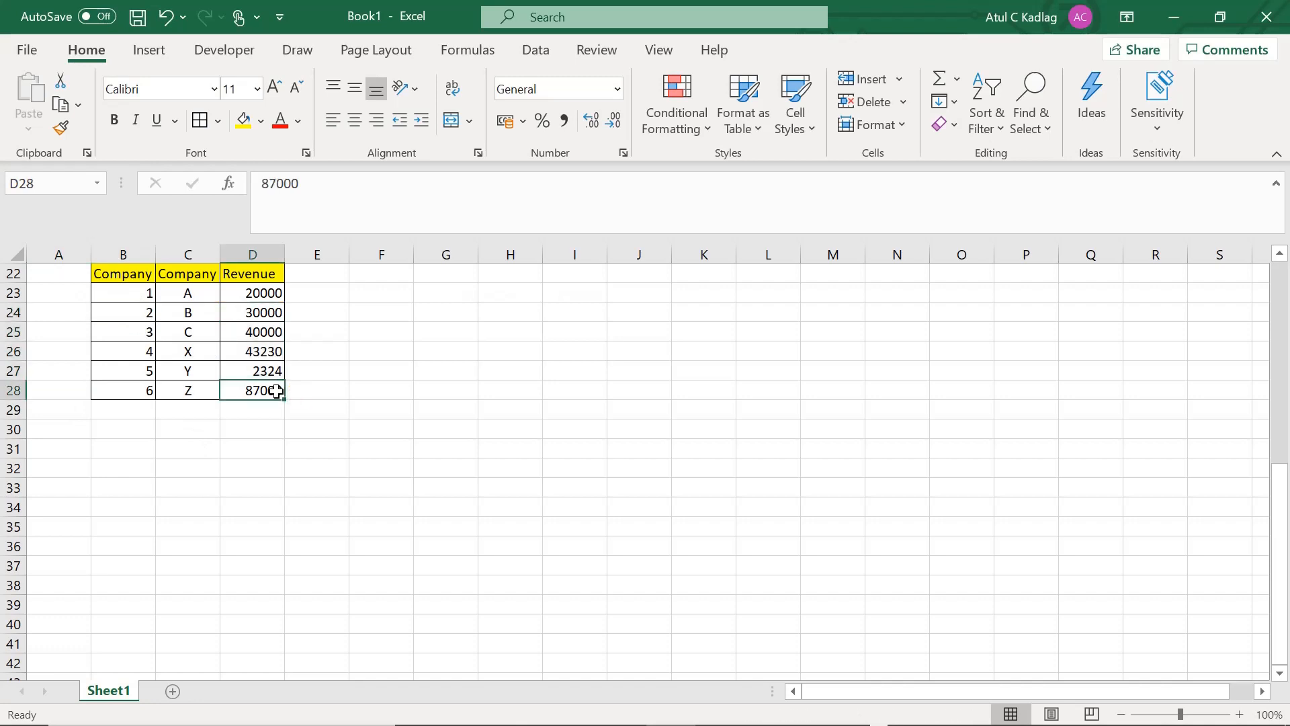
pyautogui.press('pageup')
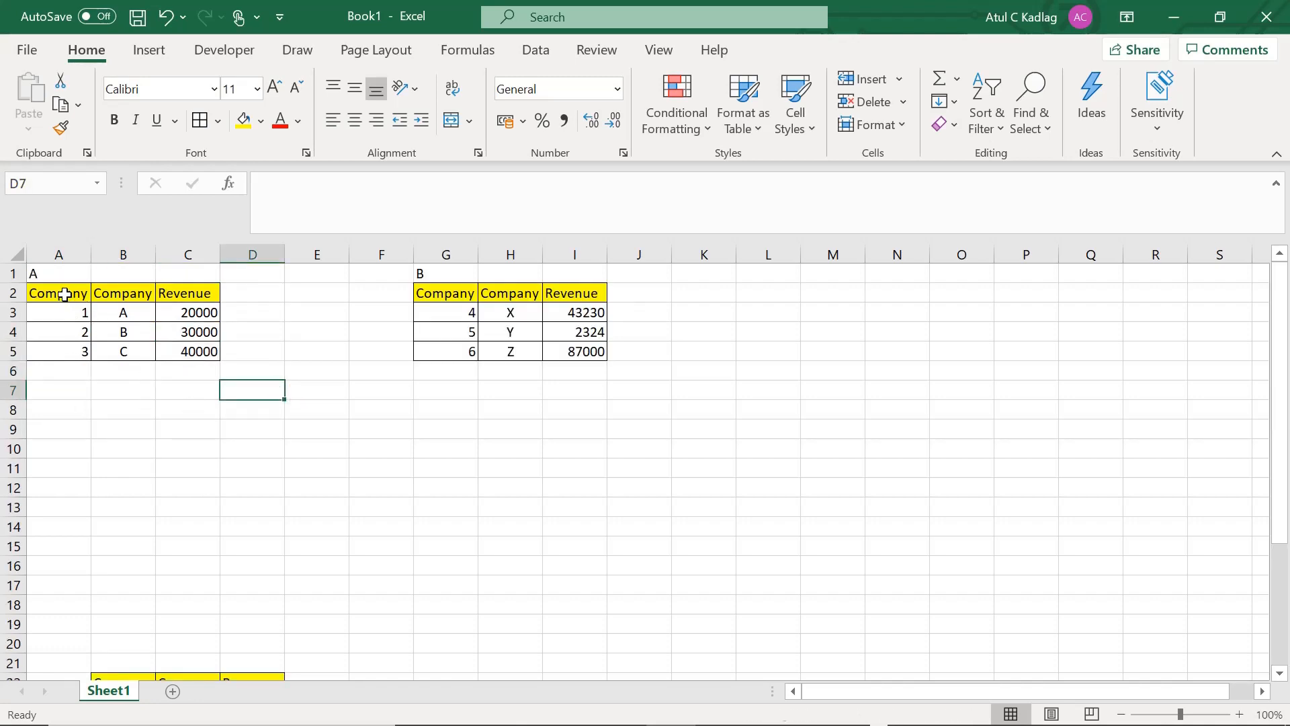
pyautogui.moveTo(30, 292); pyautogui.dragTo(208, 350)
pyautogui.moveTo(423, 299); pyautogui.dragTo(551, 342)
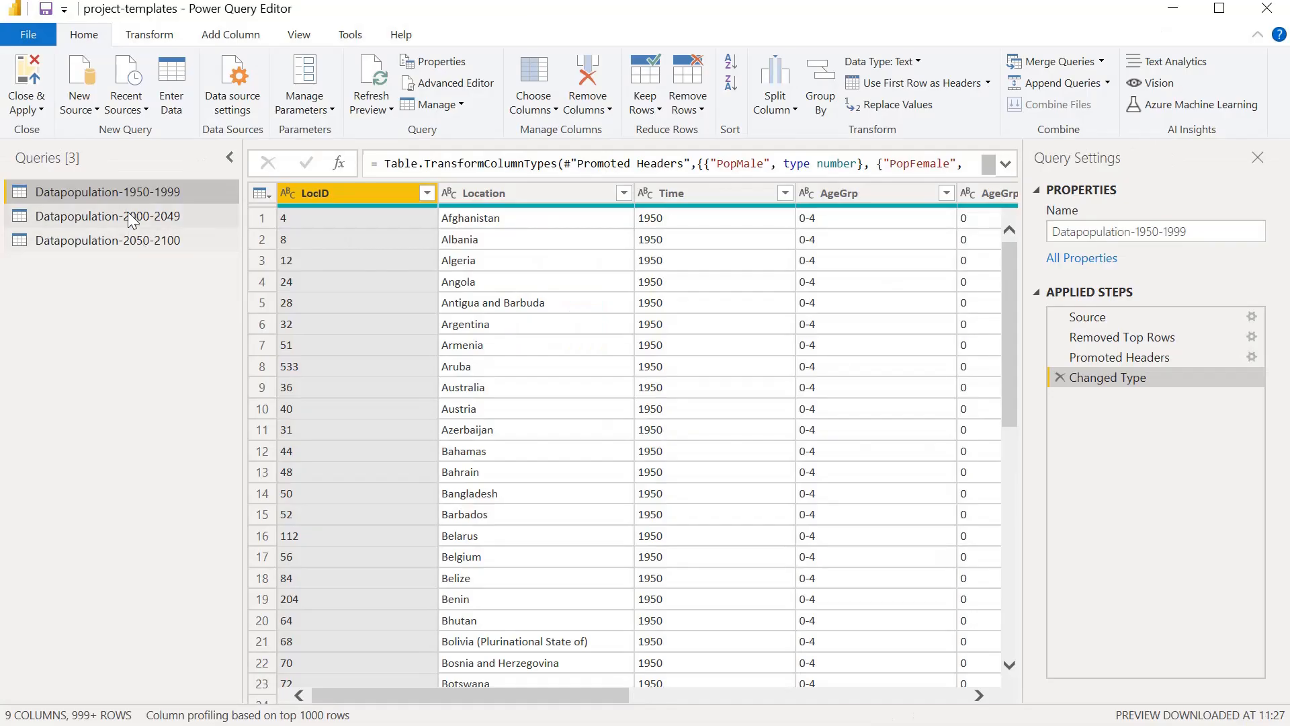
# Step: In Power Query Editor, review the Datapopulation queries for 1950-1999, 2000-2049 and 2050-2100
pyautogui.click(130, 219)
pyautogui.click(130, 239)
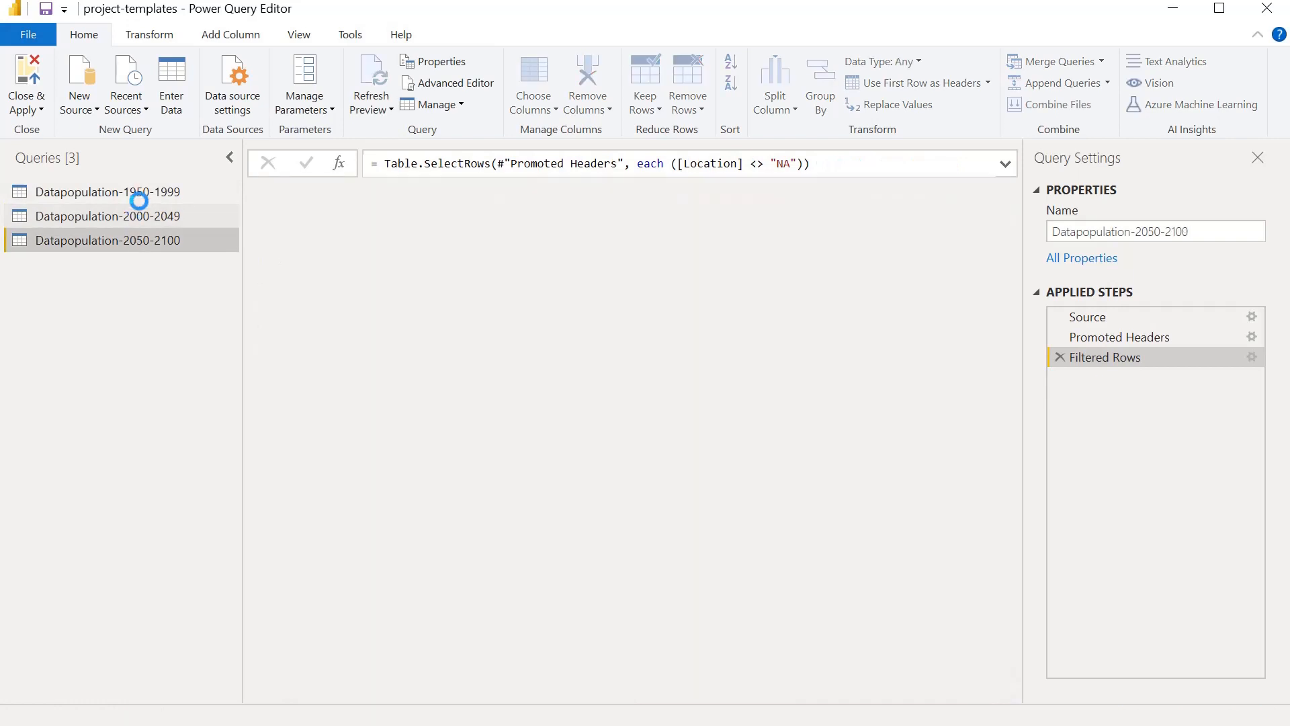
pyautogui.click(139, 200)
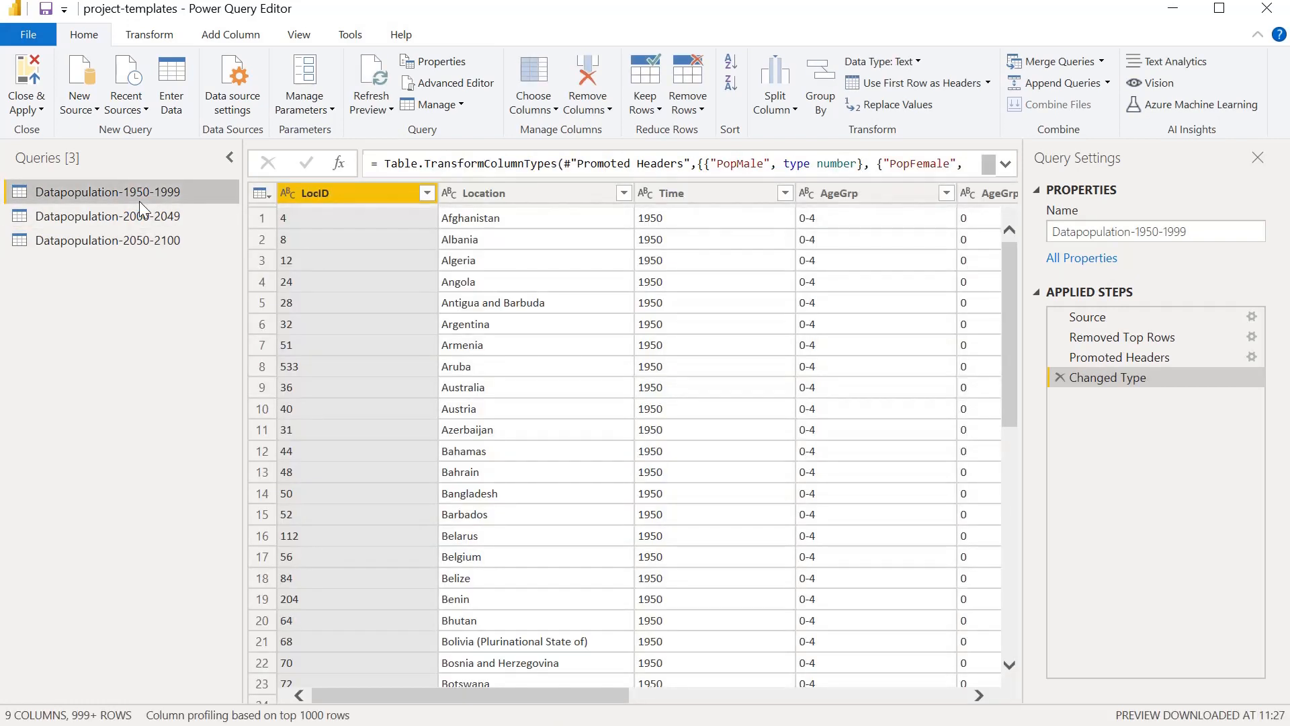
pyautogui.click(150, 232)
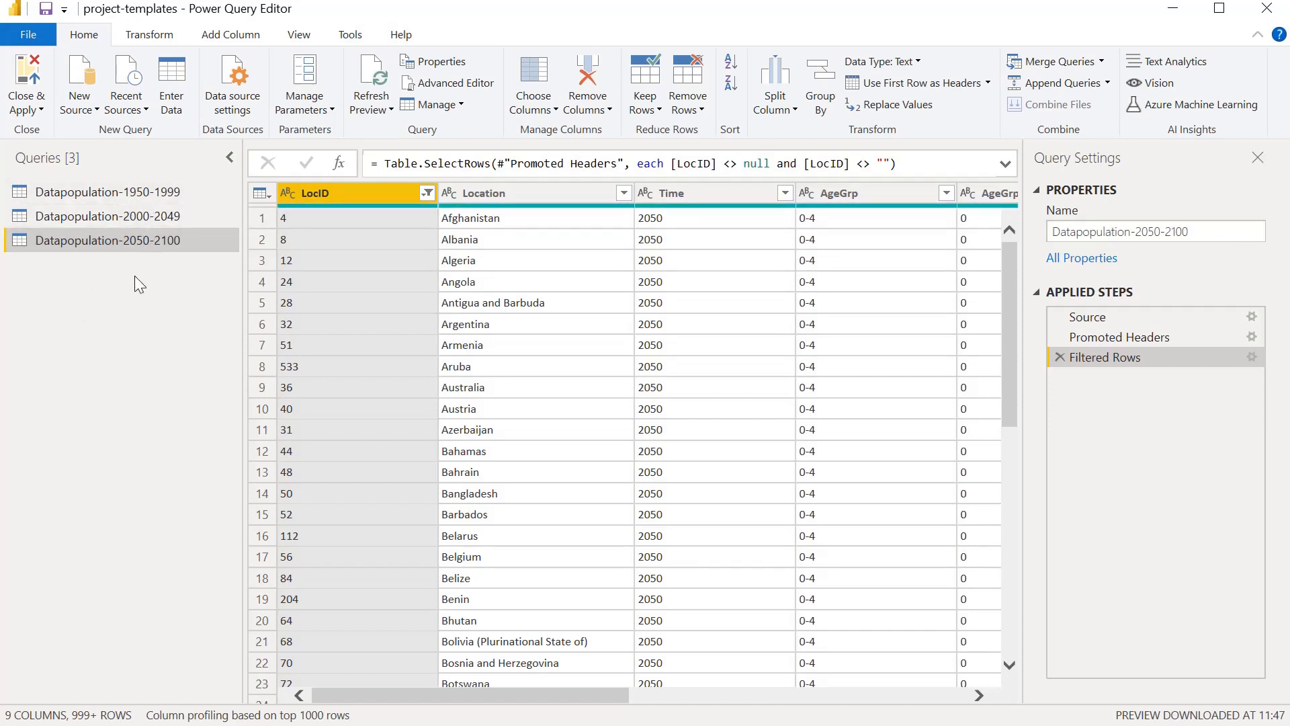
# Step: Start an append as a new query with Datapopulation-1950-1999 as the first table
pyautogui.click(167, 196)
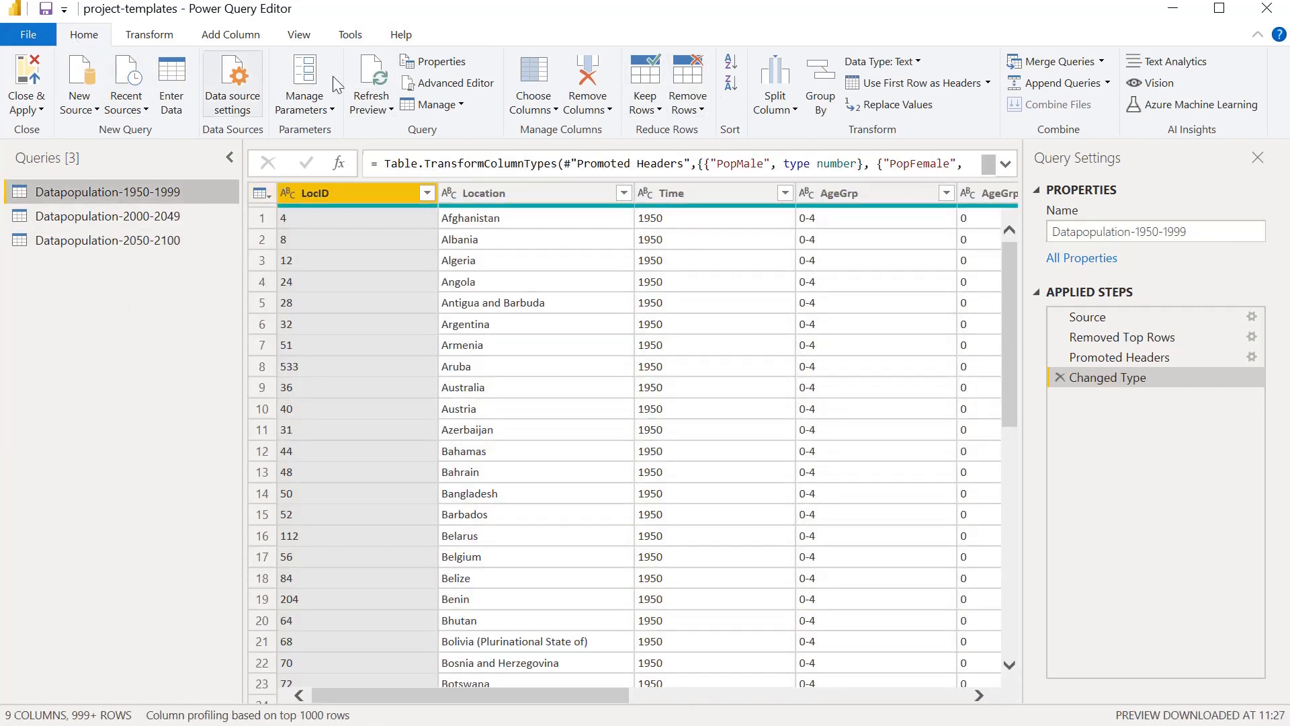
pyautogui.click(1084, 87)
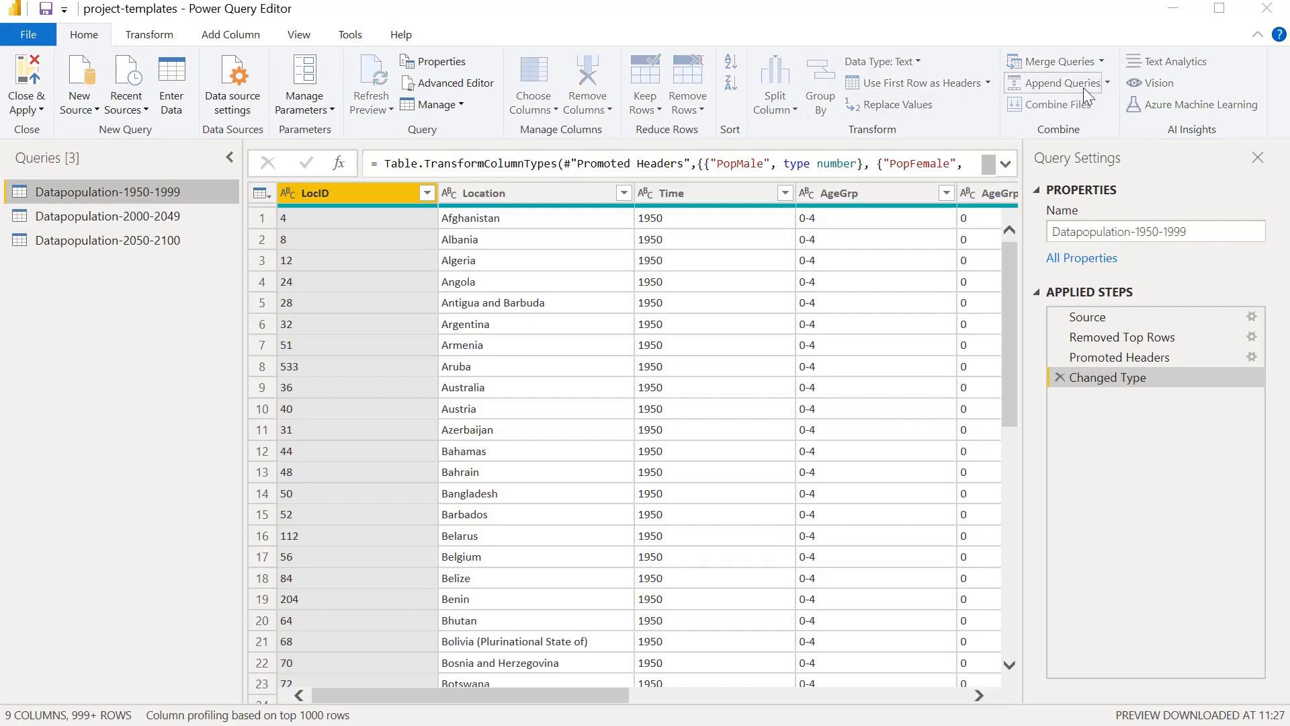
pyautogui.click(1108, 84)
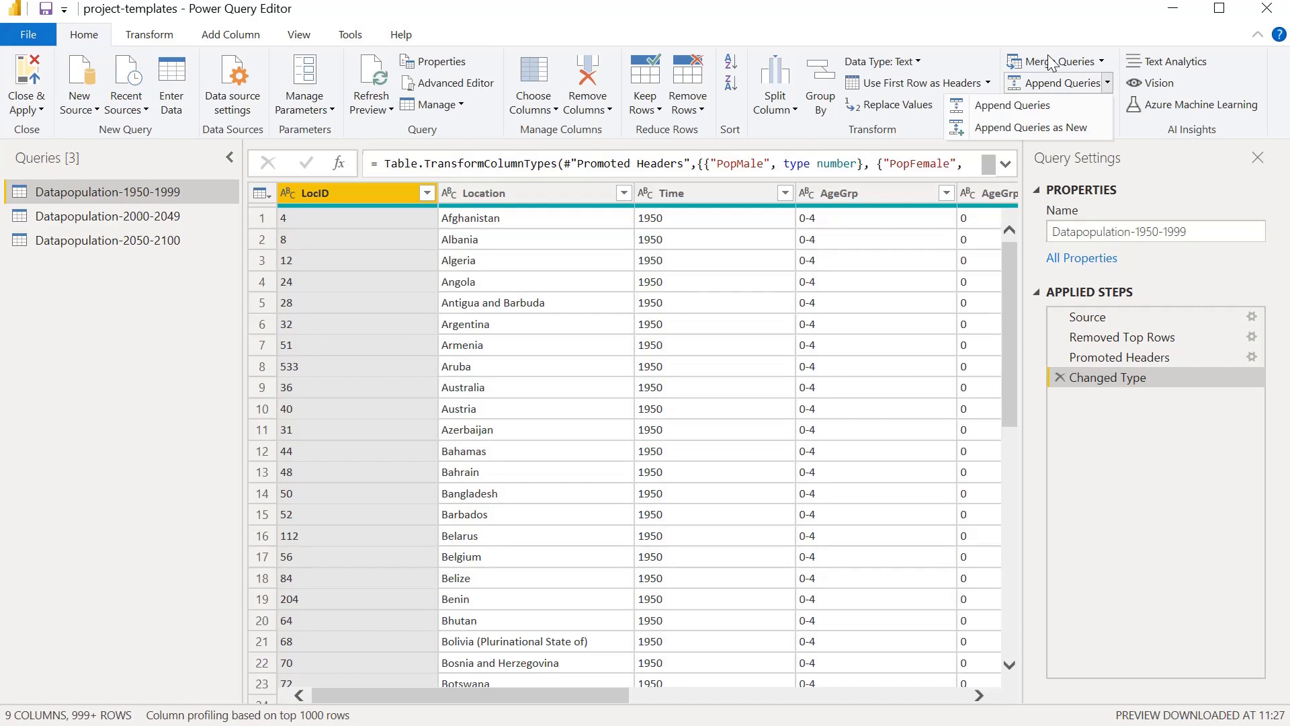
pyautogui.click(1077, 129)
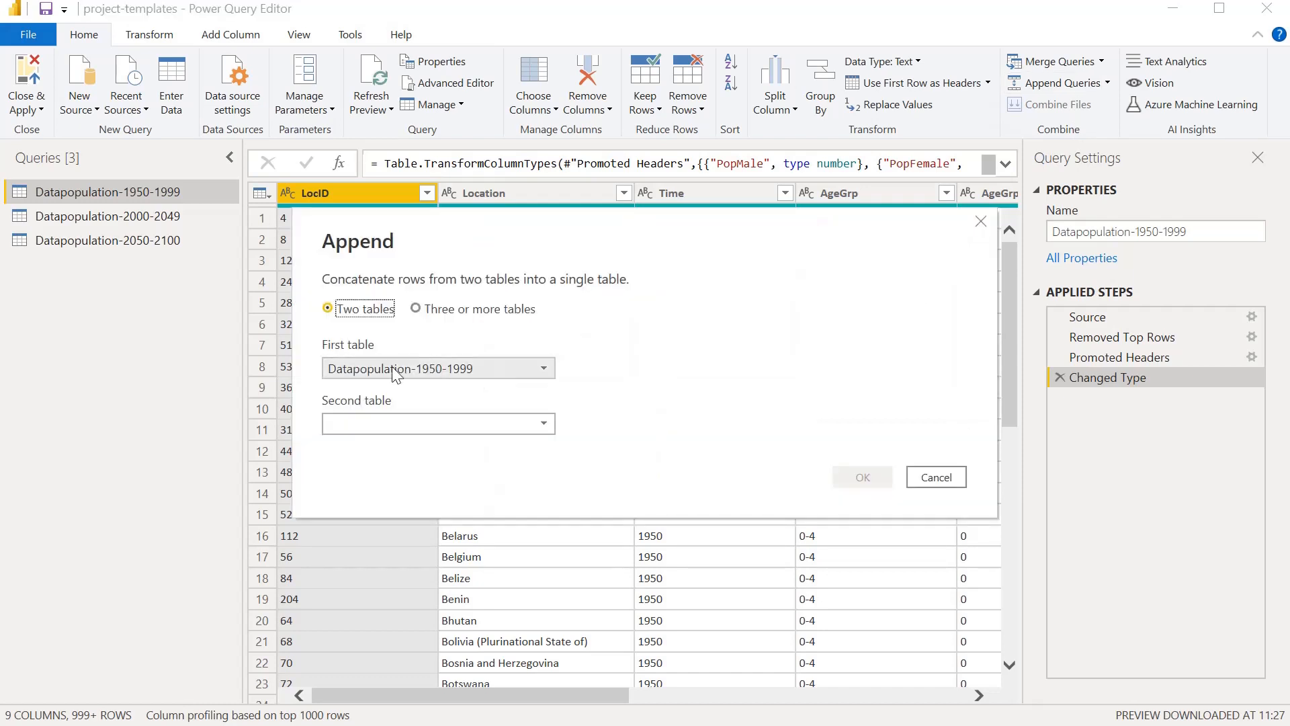
pyautogui.click(423, 310)
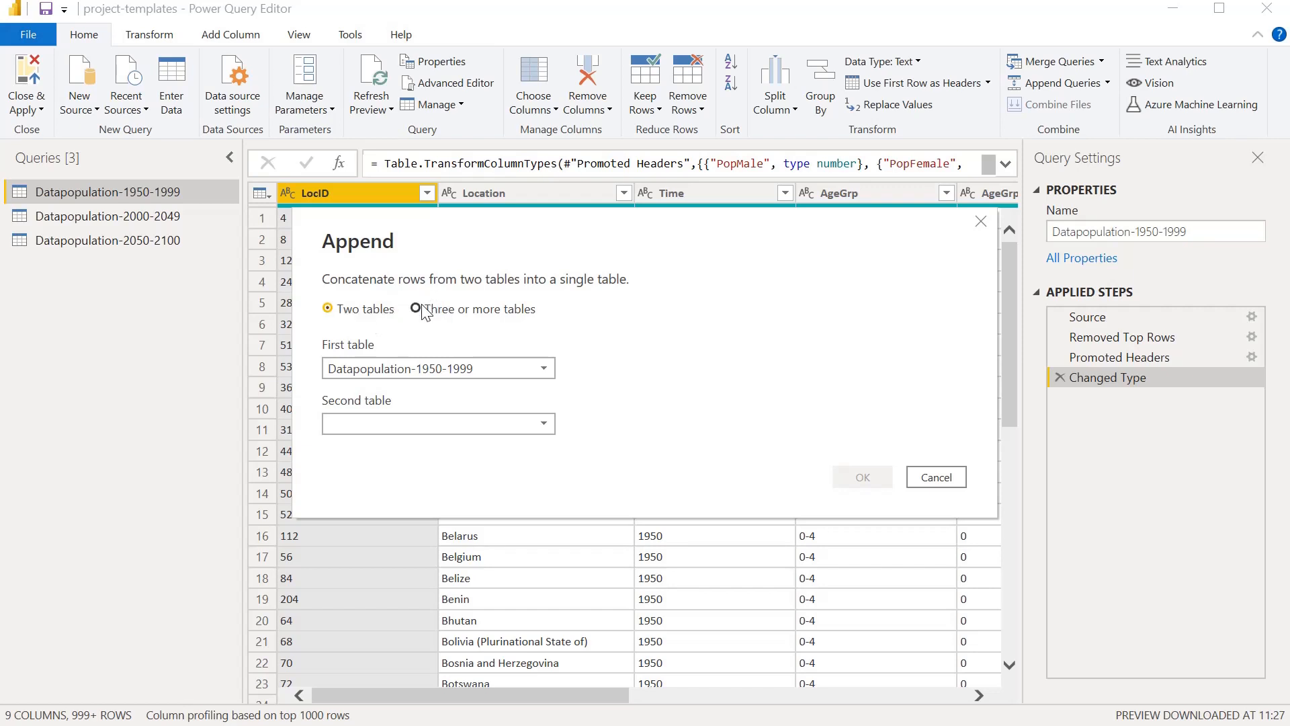
pyautogui.click(412, 381)
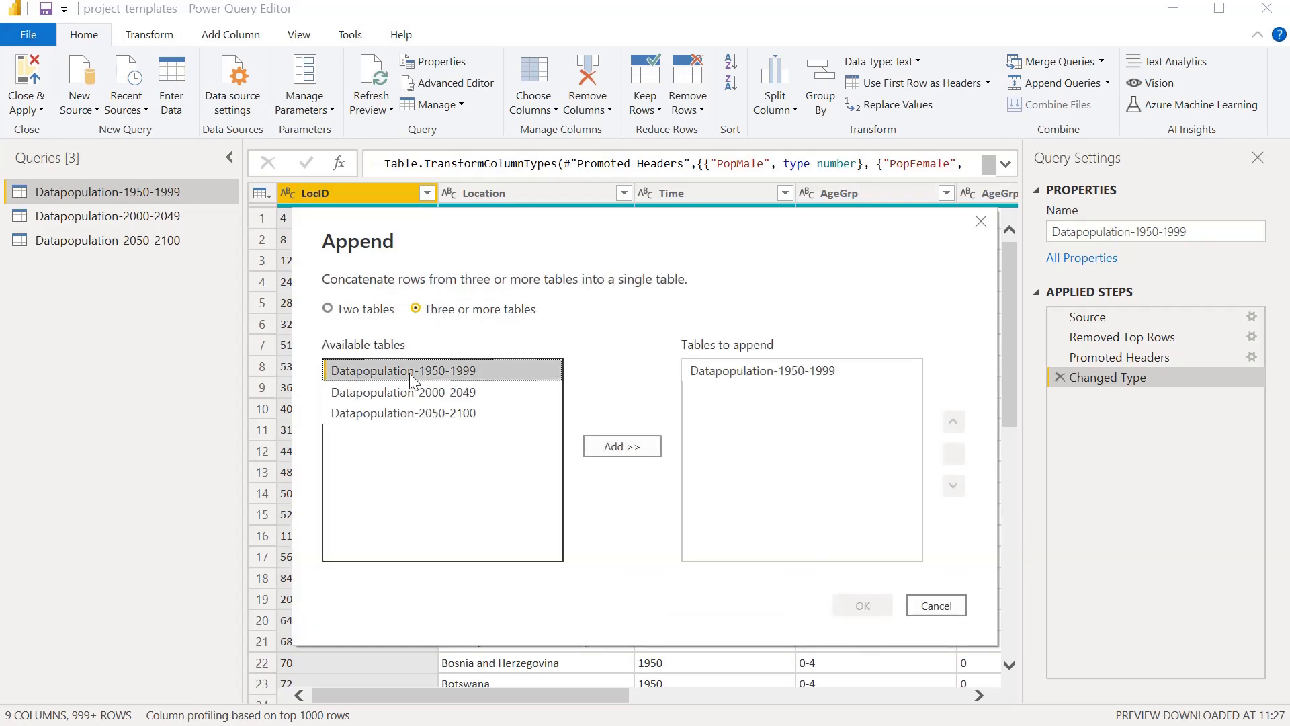
pyautogui.click(360, 312)
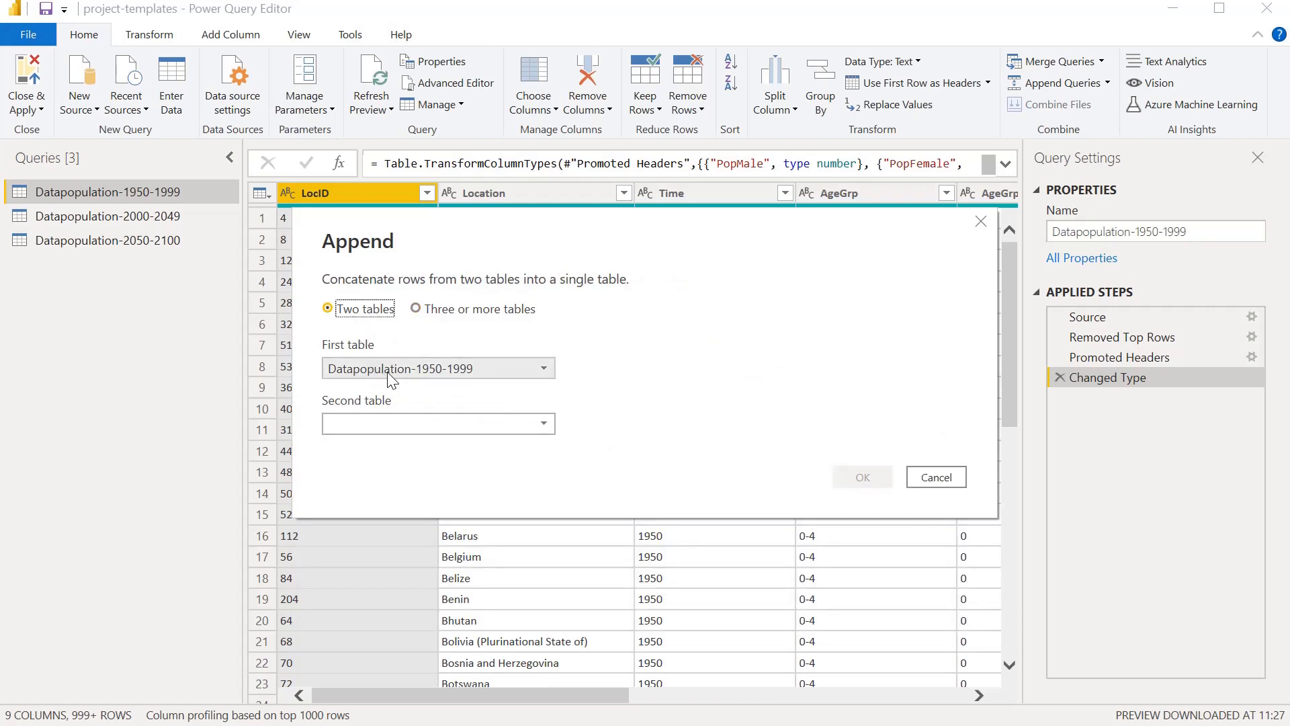
# Step: Choose Datapopulation-2000-2049 as the second table and create the appended query
pyautogui.click(538, 424)
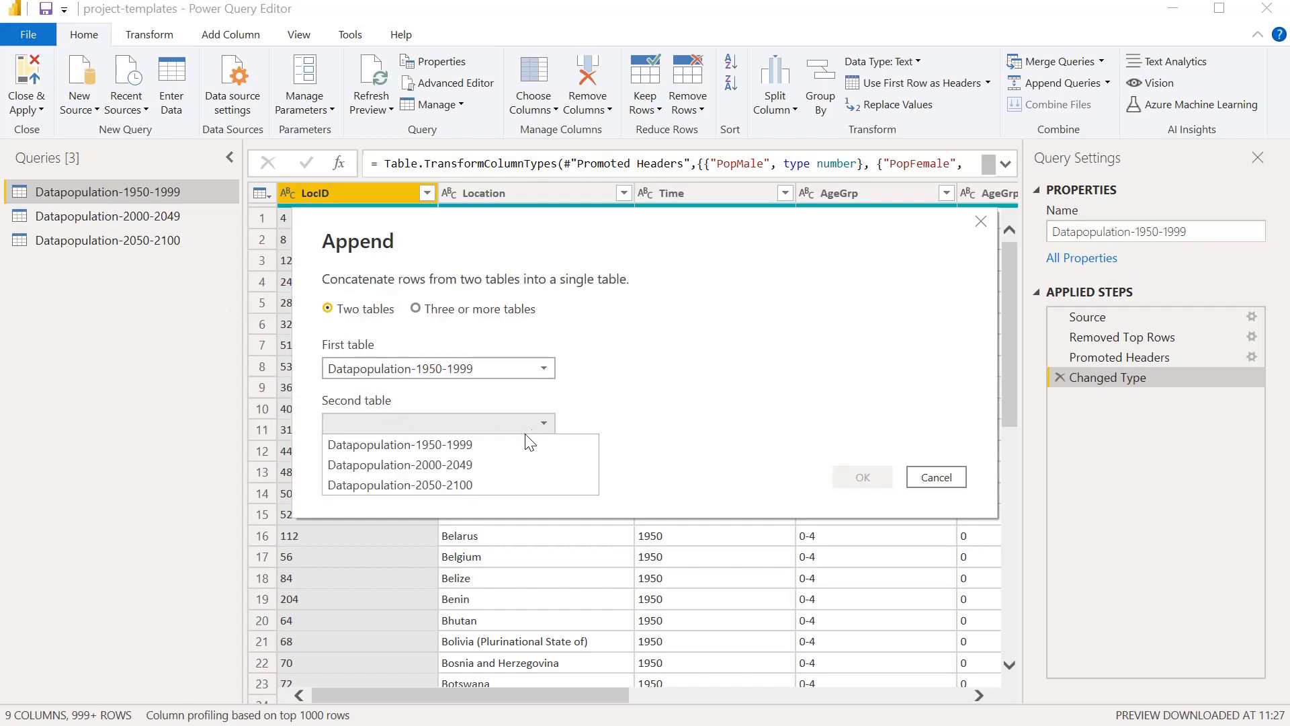
pyautogui.click(449, 466)
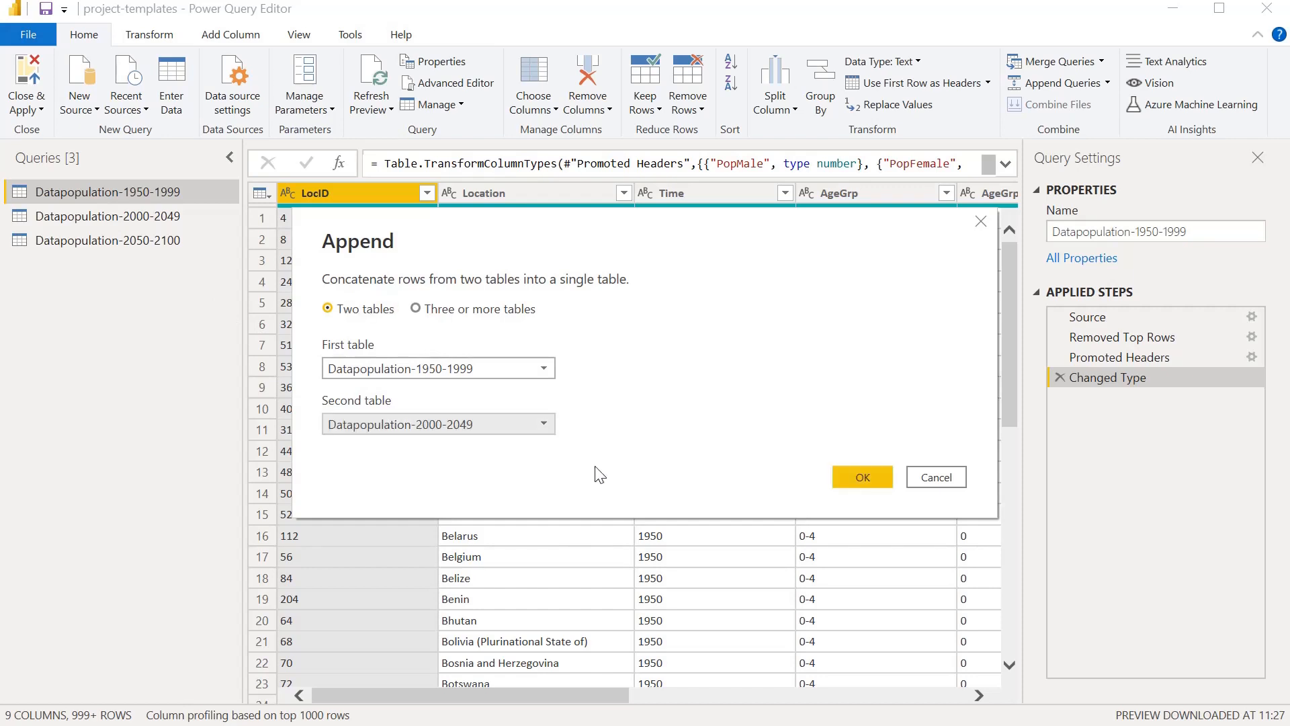
pyautogui.click(864, 477)
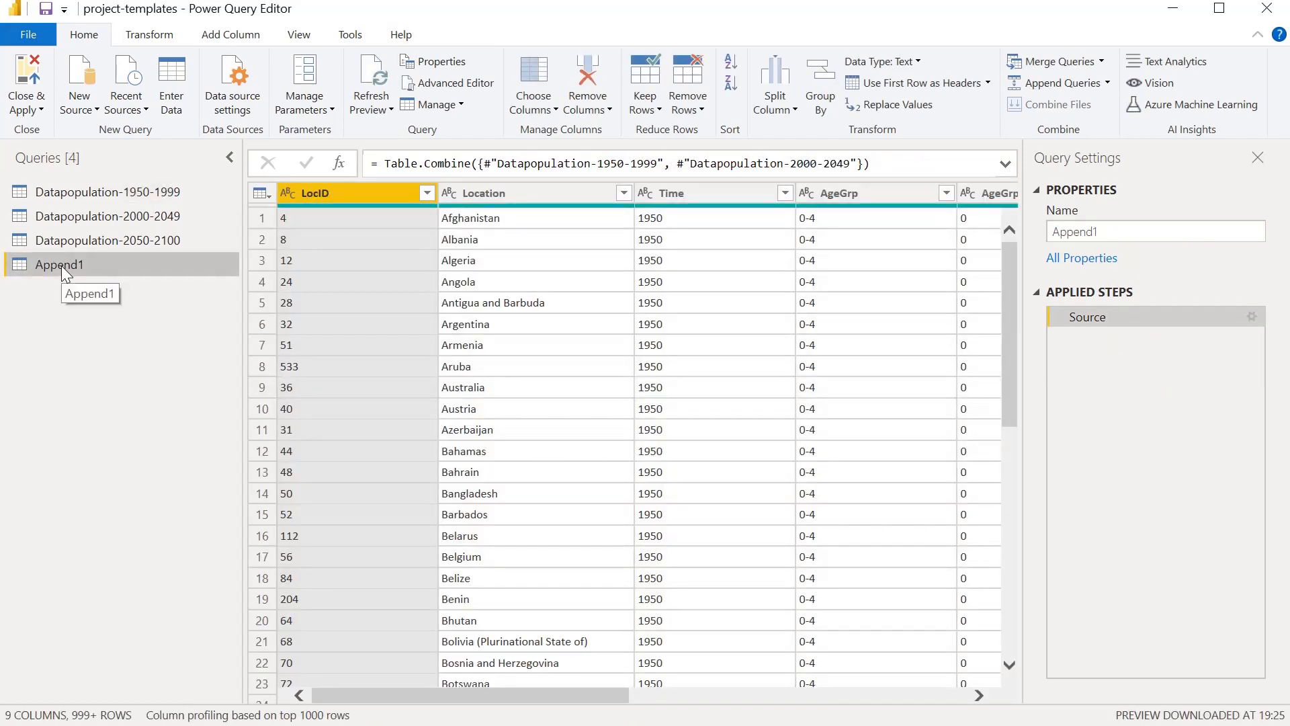
# Step: Check the complete list of years in the Time column of the new appended query
pyautogui.moveTo(1015, 339); pyautogui.dragTo(1010, 664)
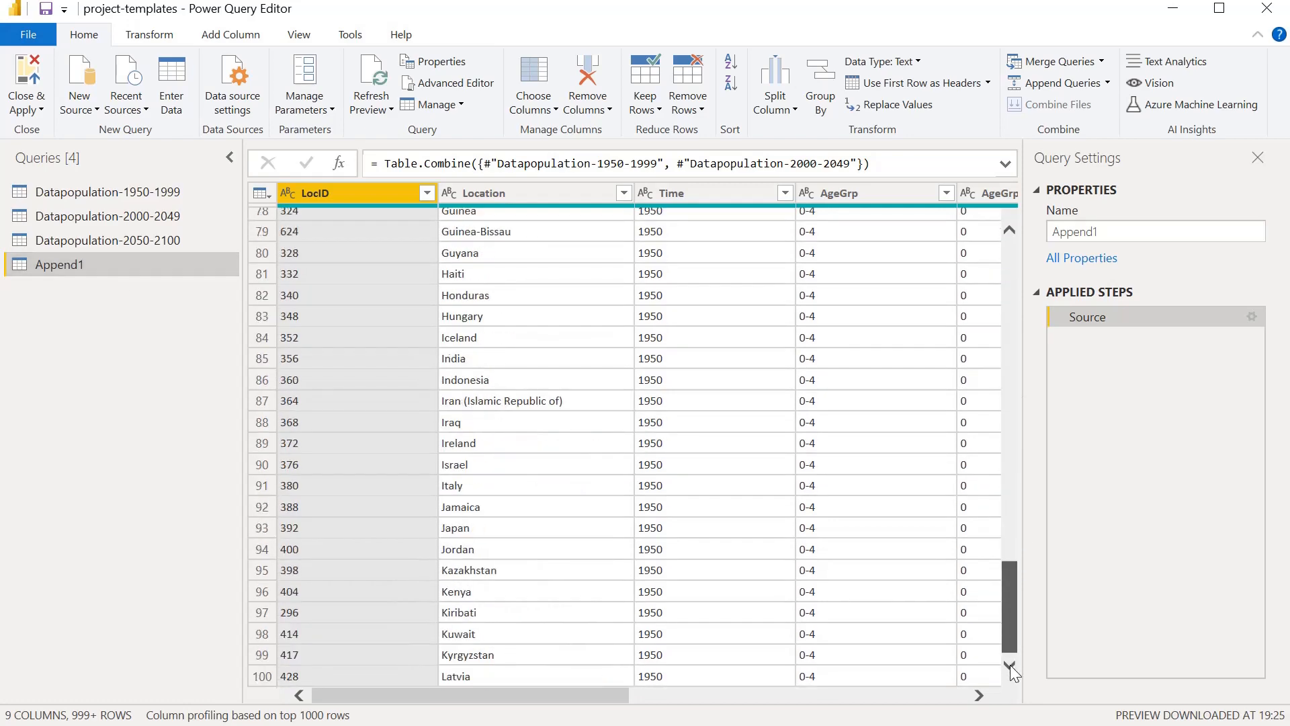
pyautogui.click(784, 193)
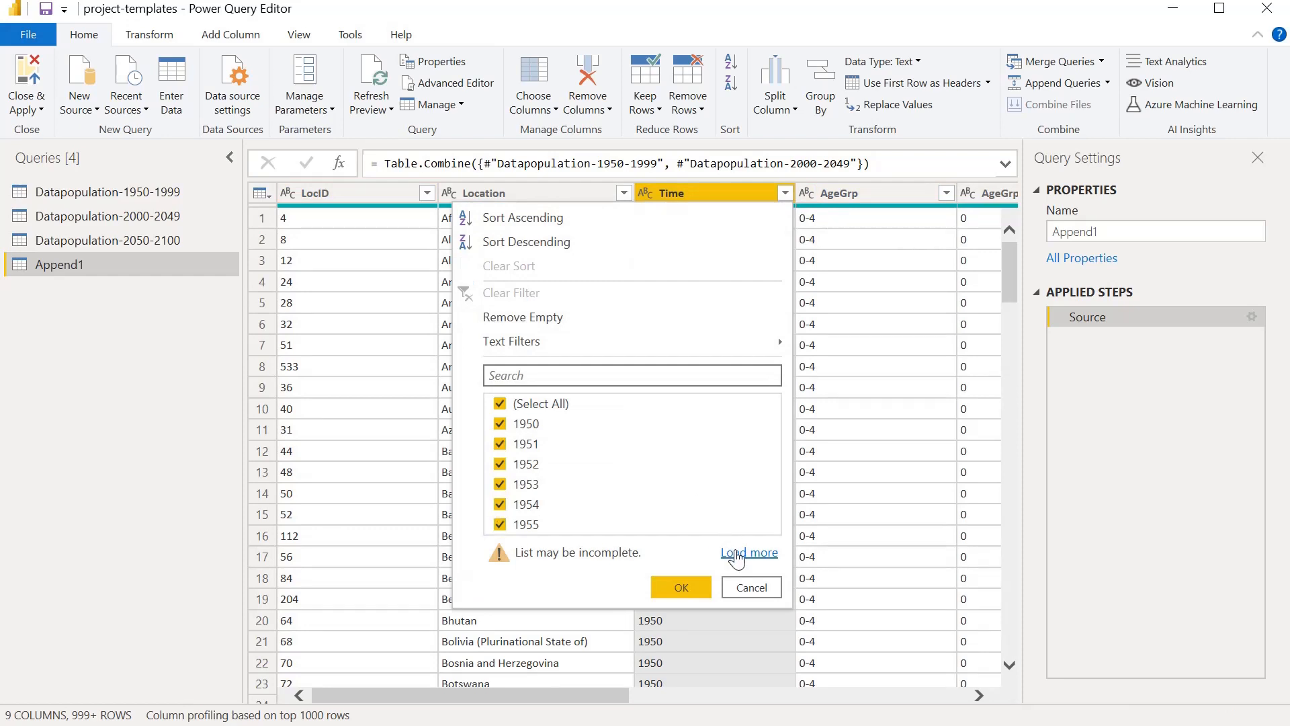
pyautogui.click(750, 552)
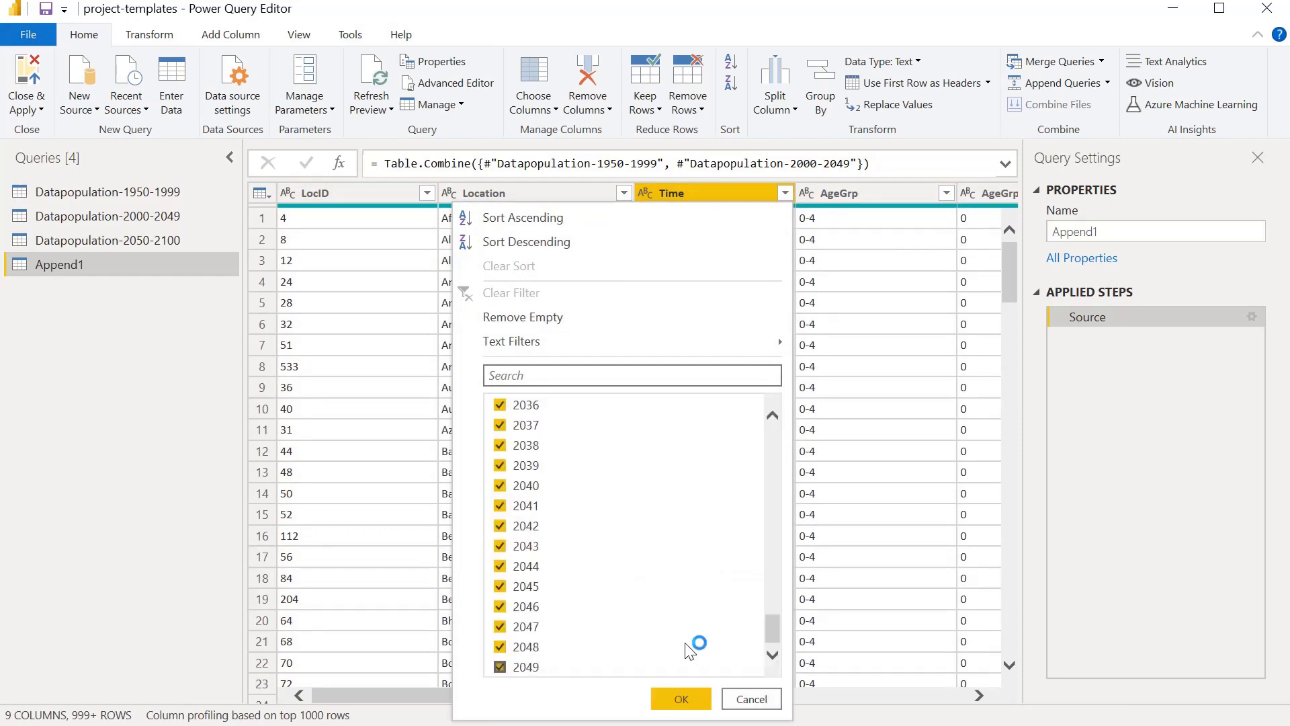
pyautogui.moveTo(772, 641)
pyautogui.mouseDown()
pyautogui.moveTo(775, 408)
pyautogui.moveTo(757, 655)
pyautogui.mouseUp()
pyautogui.click(103, 276)
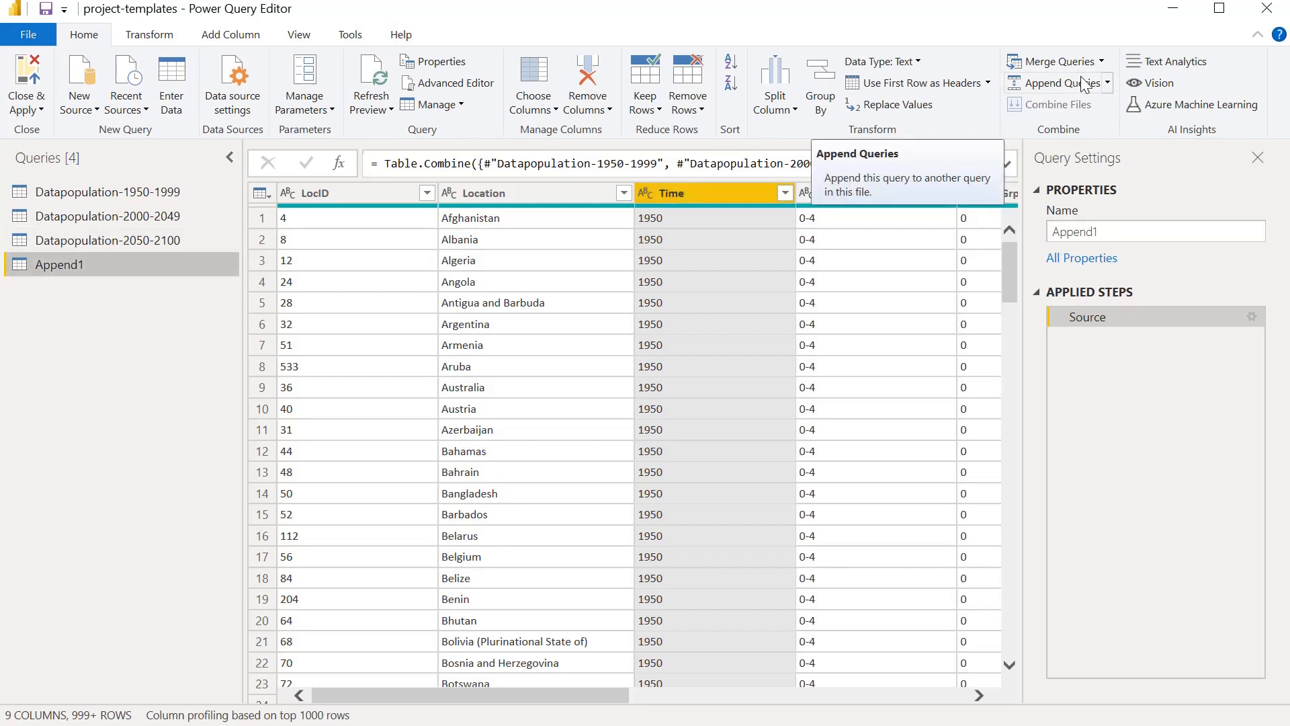
# Step: Append Datapopulation-2050-2100 to the existing Append1 query using the two-table option
pyautogui.click(1108, 82)
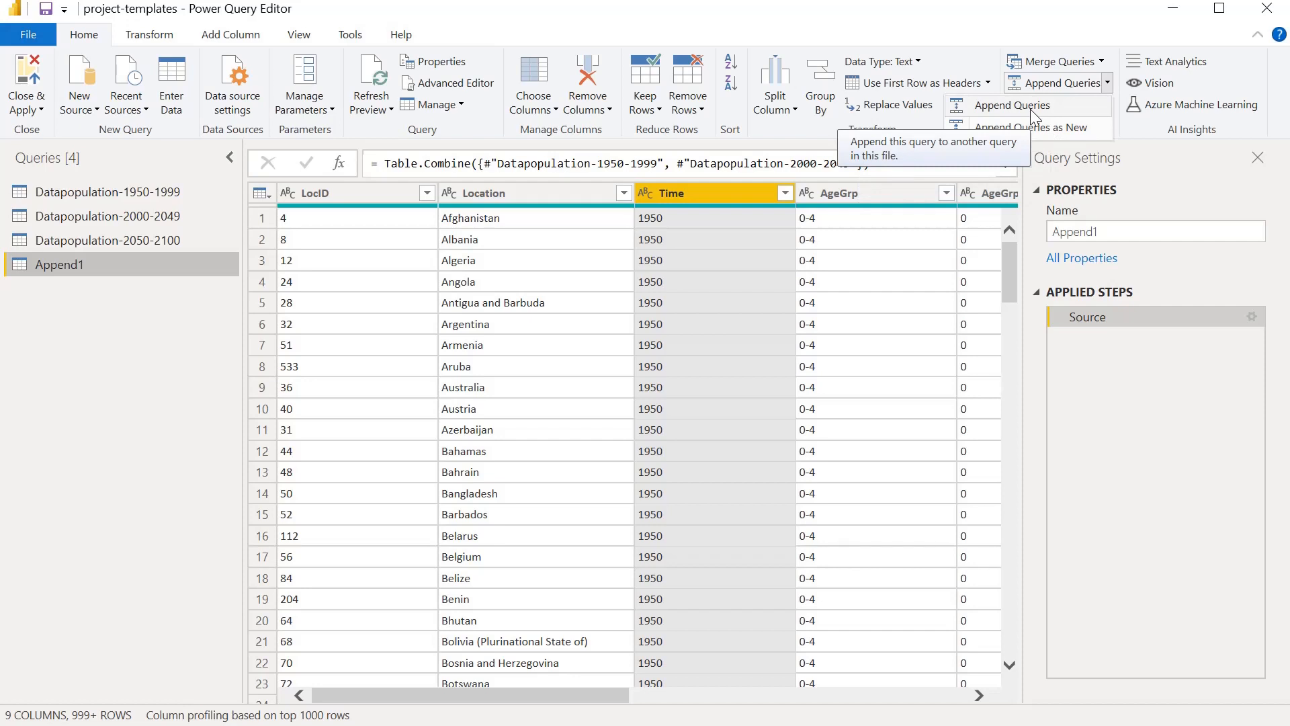
pyautogui.click(1030, 109)
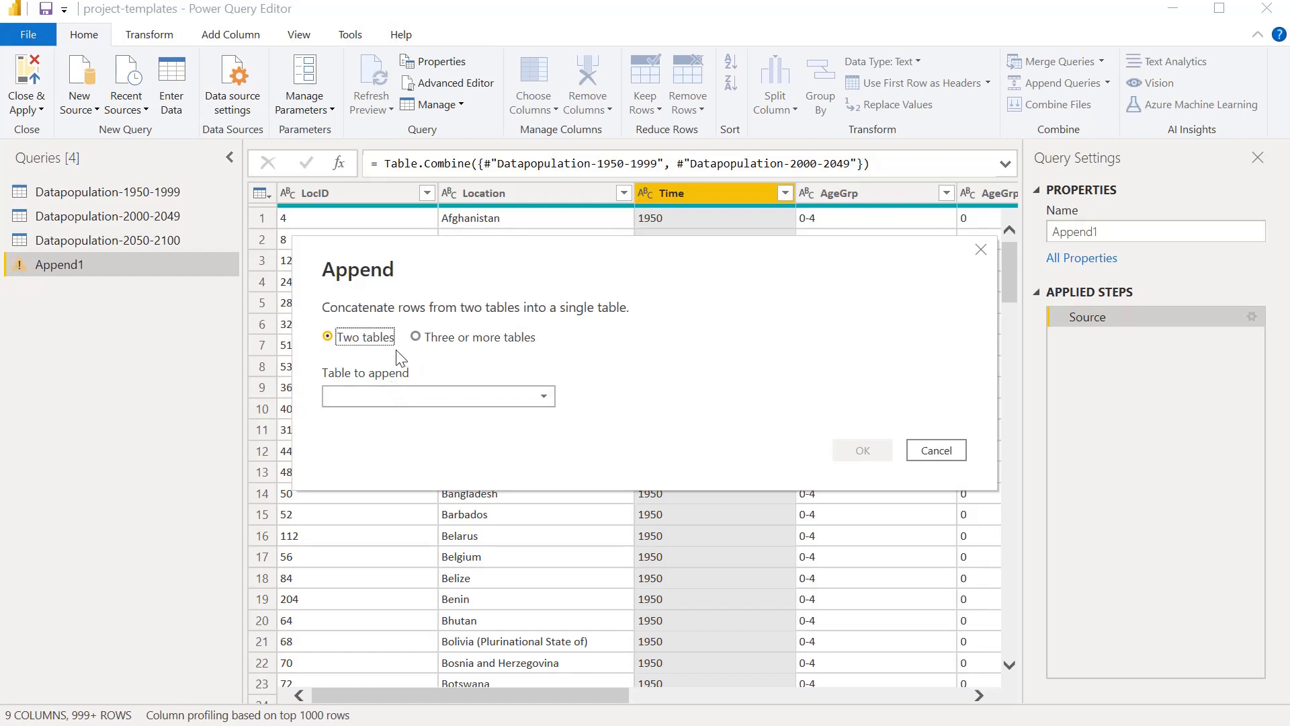
pyautogui.click(417, 336)
pyautogui.click(327, 336)
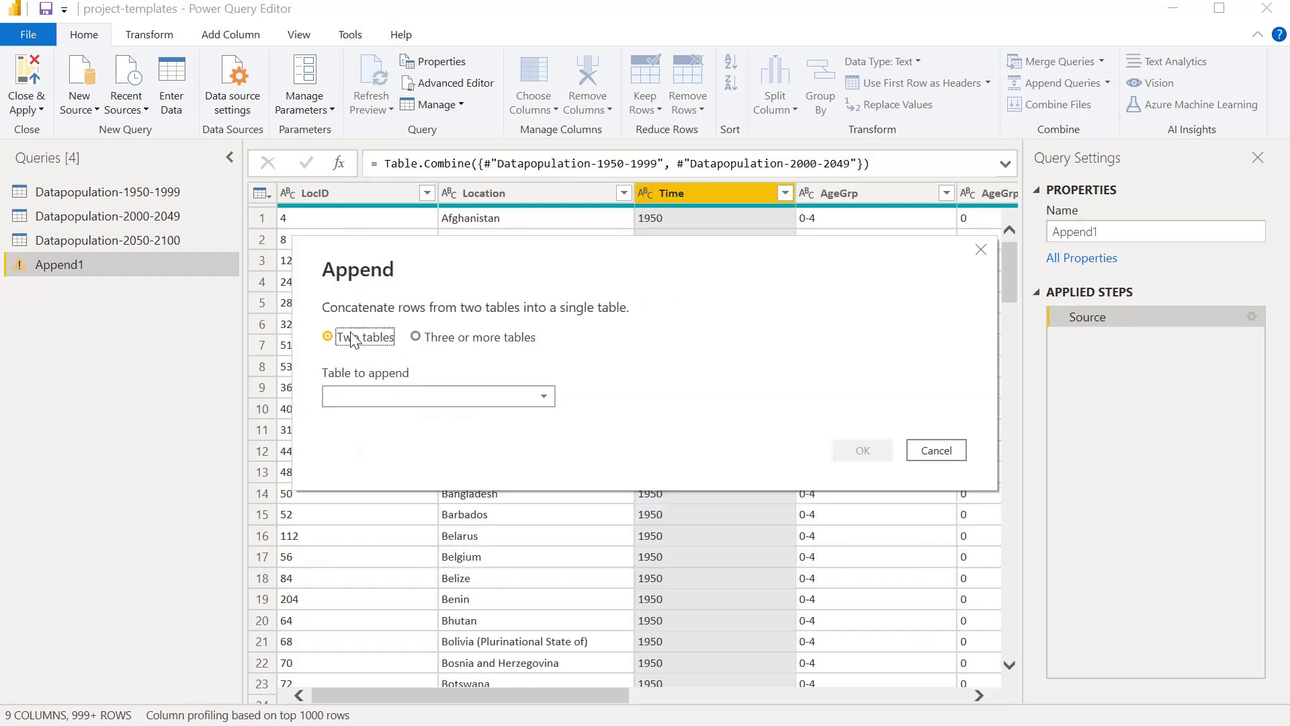
pyautogui.click(541, 396)
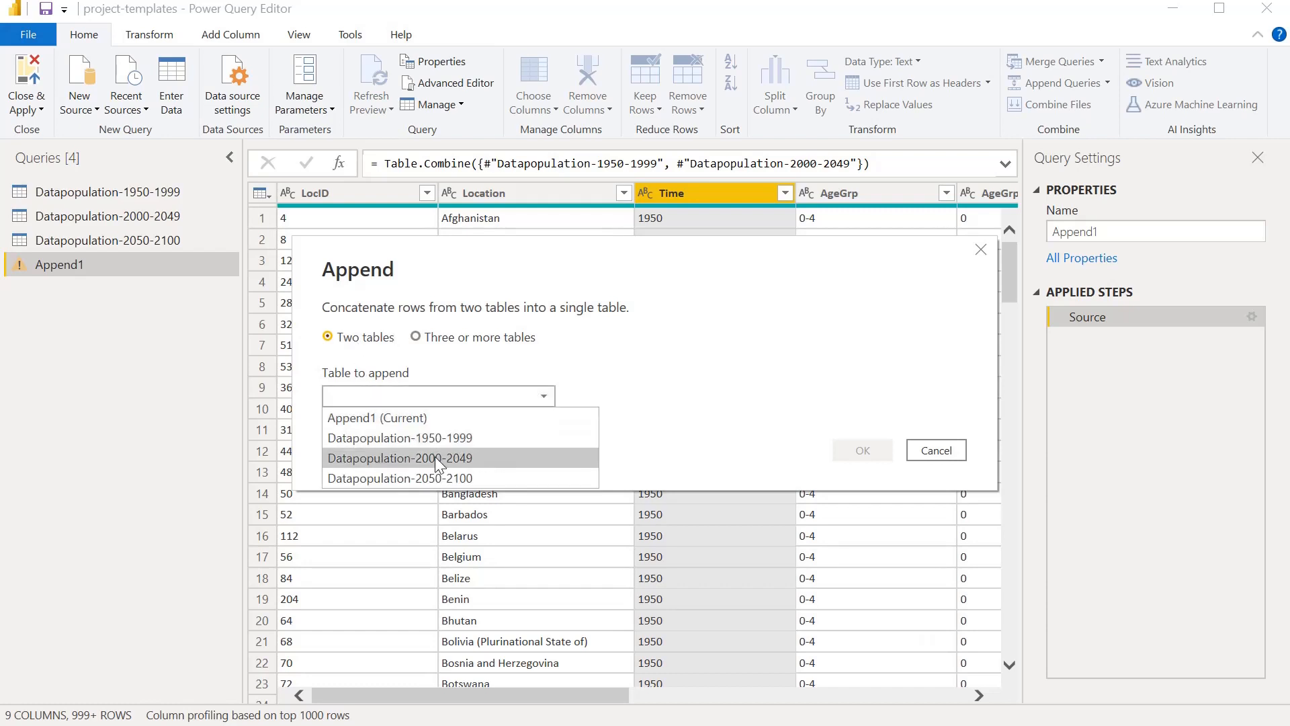
pyautogui.click(434, 477)
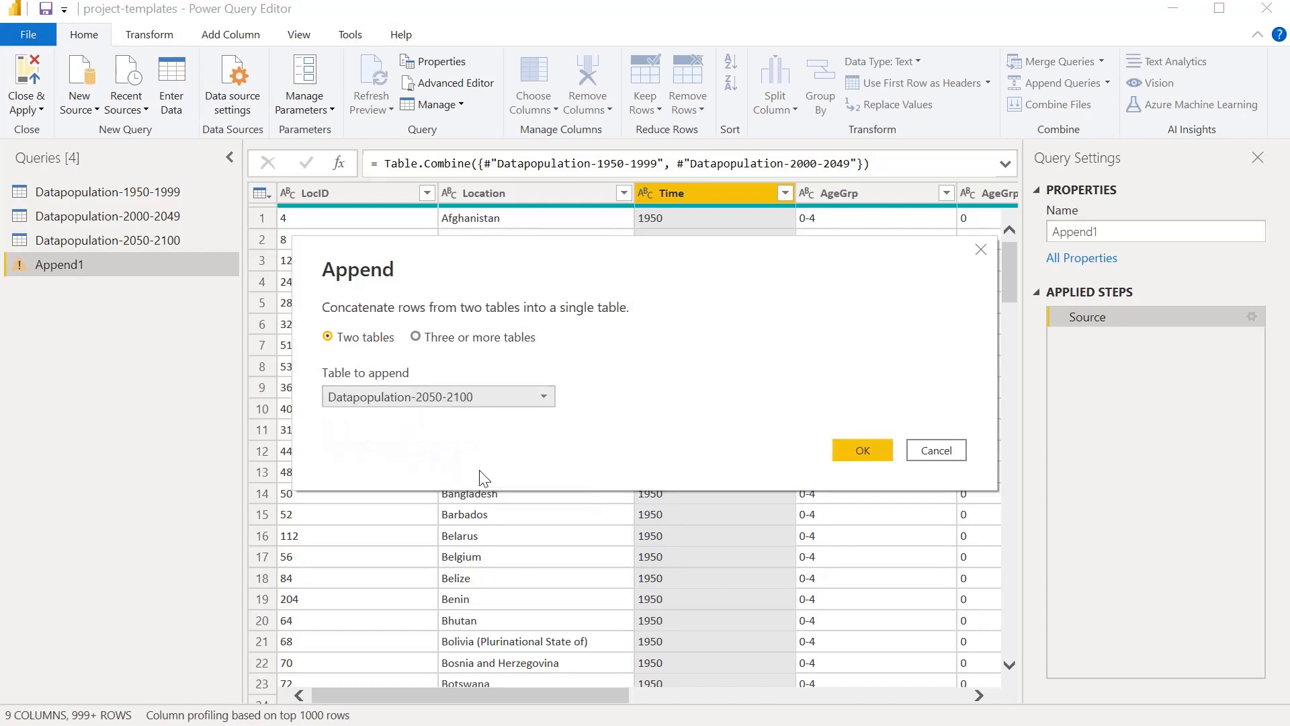
pyautogui.click(873, 449)
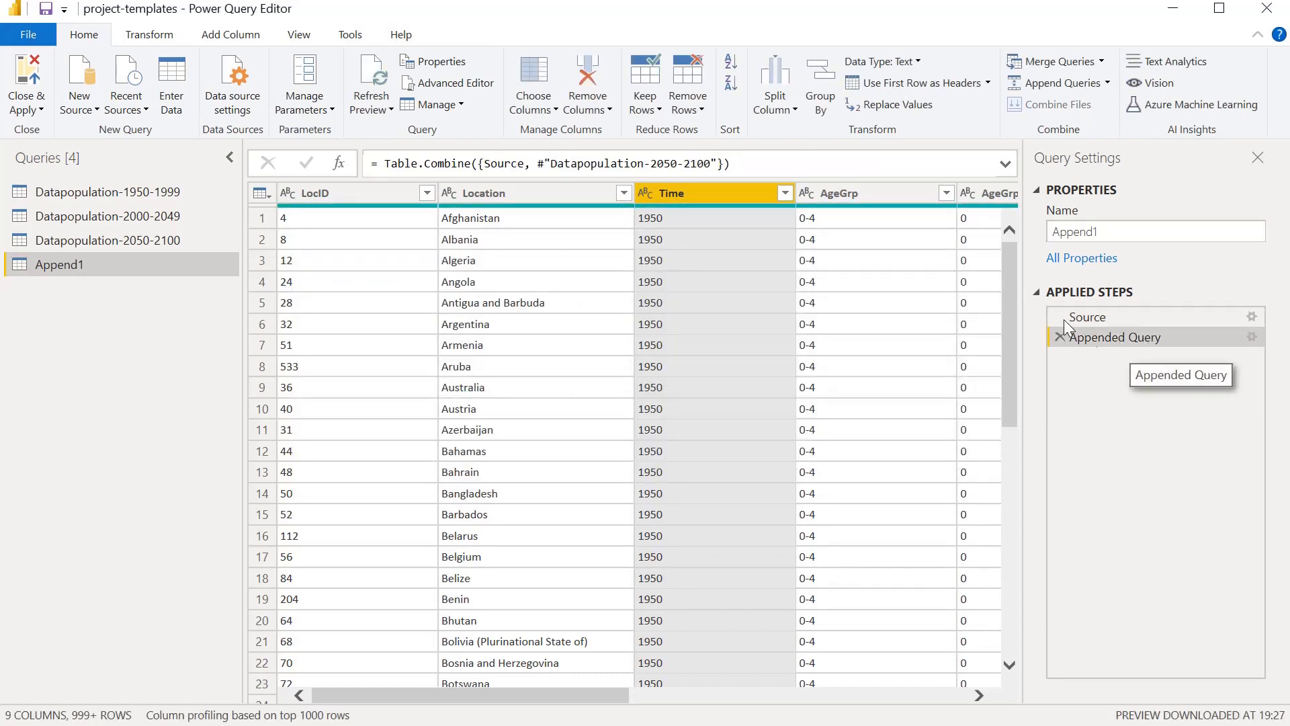
# Step: Check the complete list of years in the Time column after the second append
pyautogui.click(785, 193)
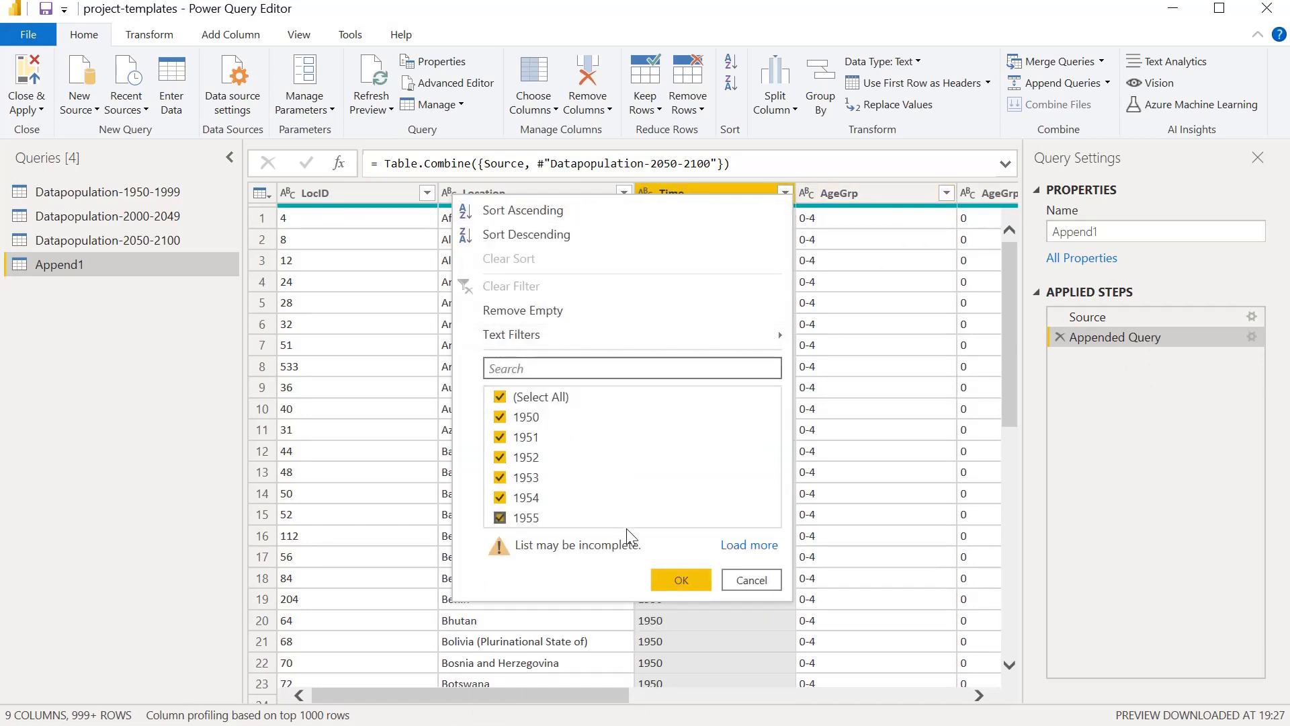
pyautogui.click(749, 545)
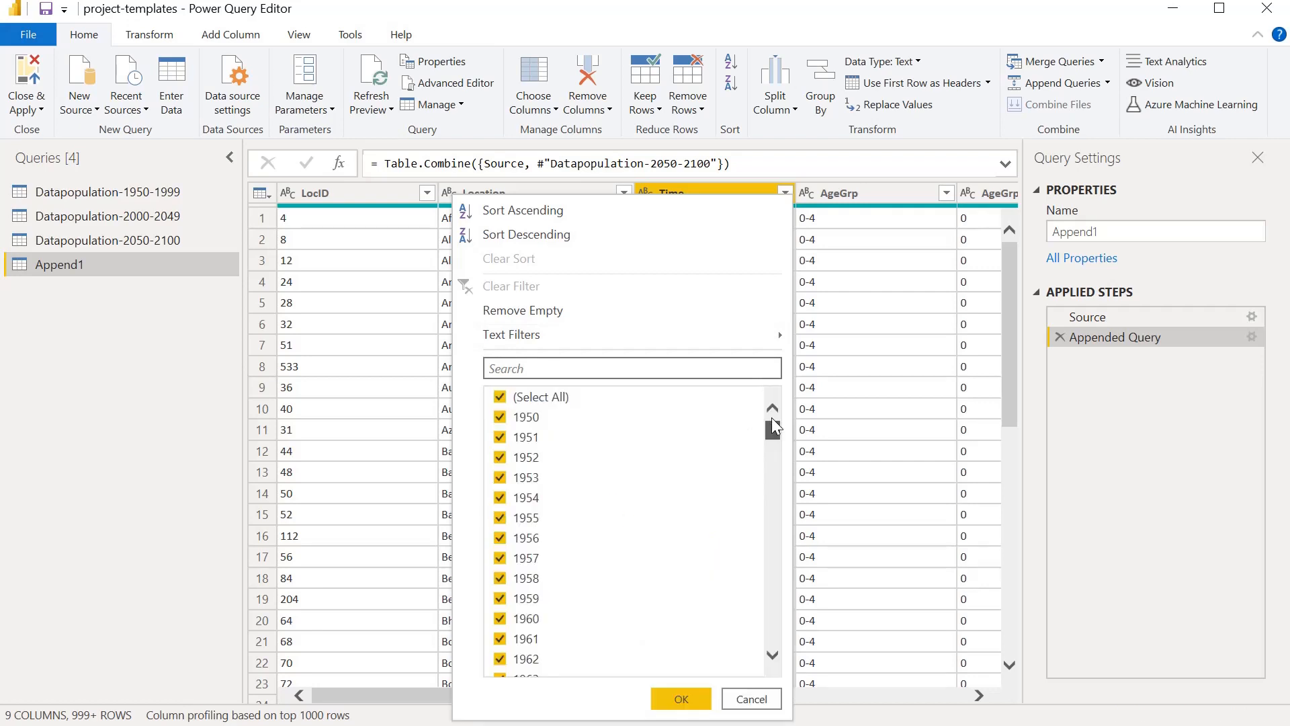
pyautogui.moveTo(773, 418); pyautogui.dragTo(768, 645)
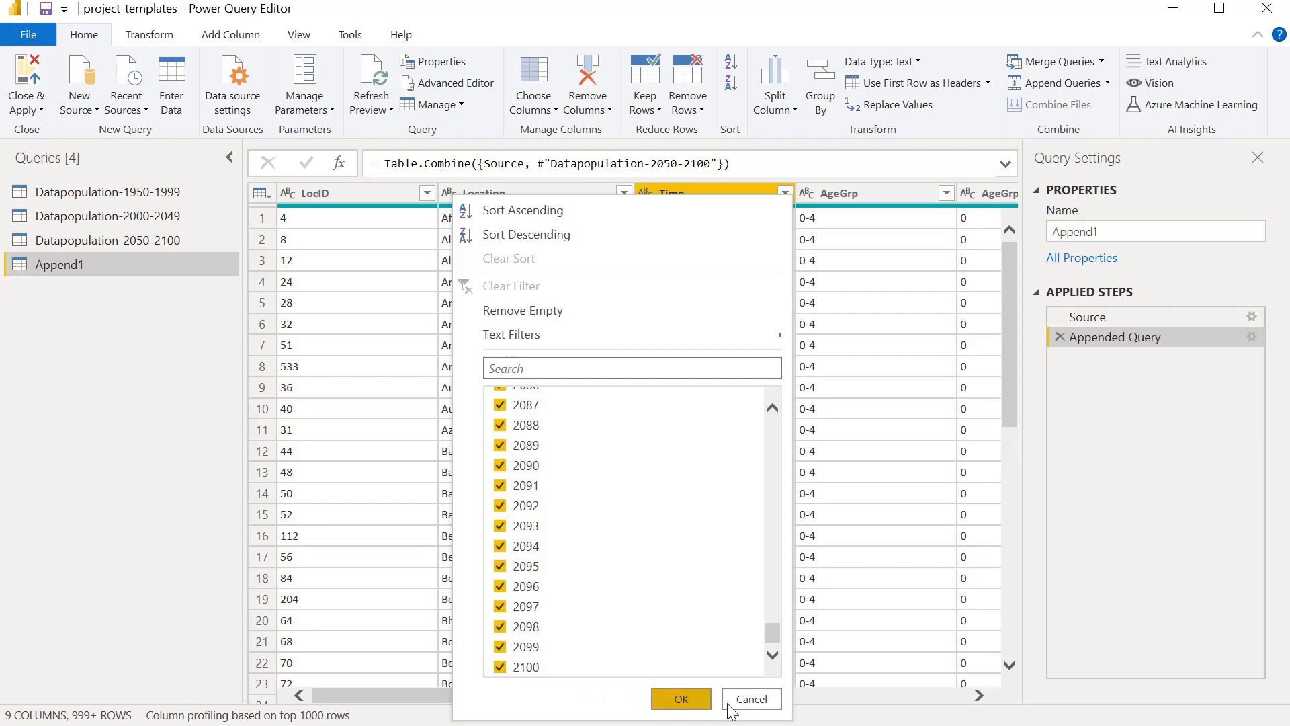
pyautogui.click(746, 700)
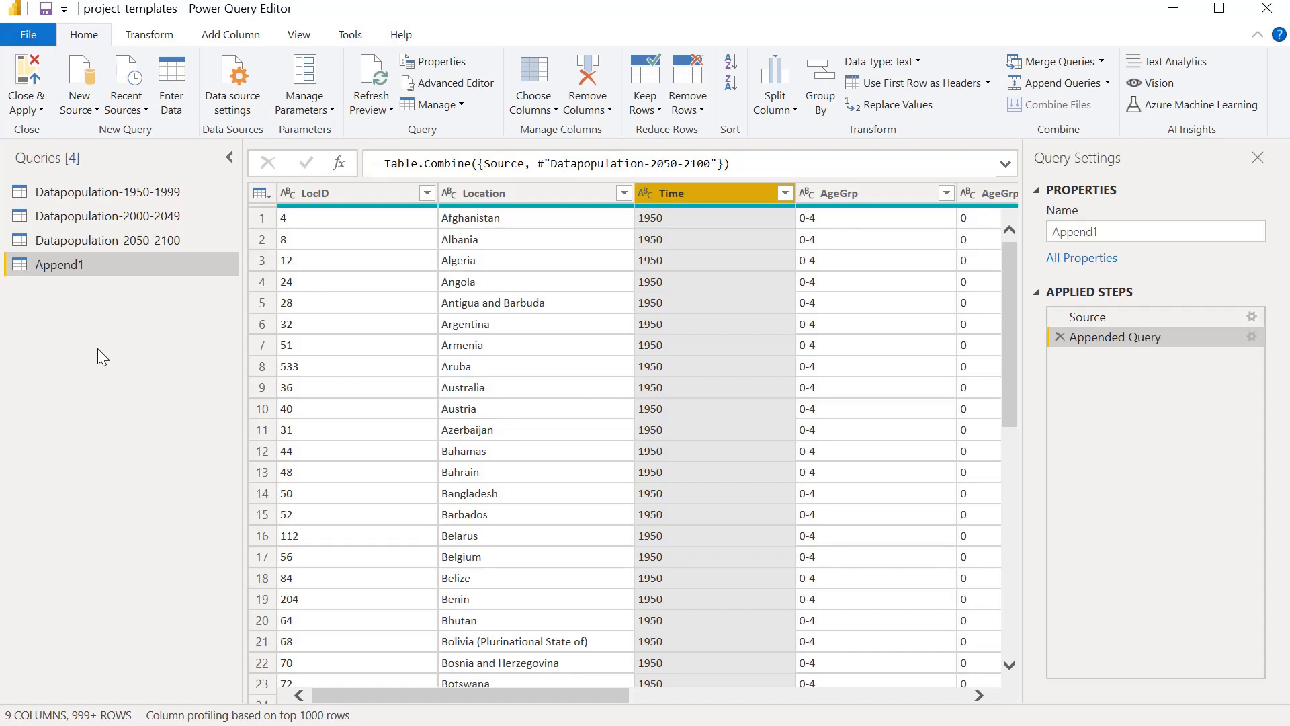
# Step: Rename the Append1 query as CombinedPopulationData
pyautogui.click(1152, 231)
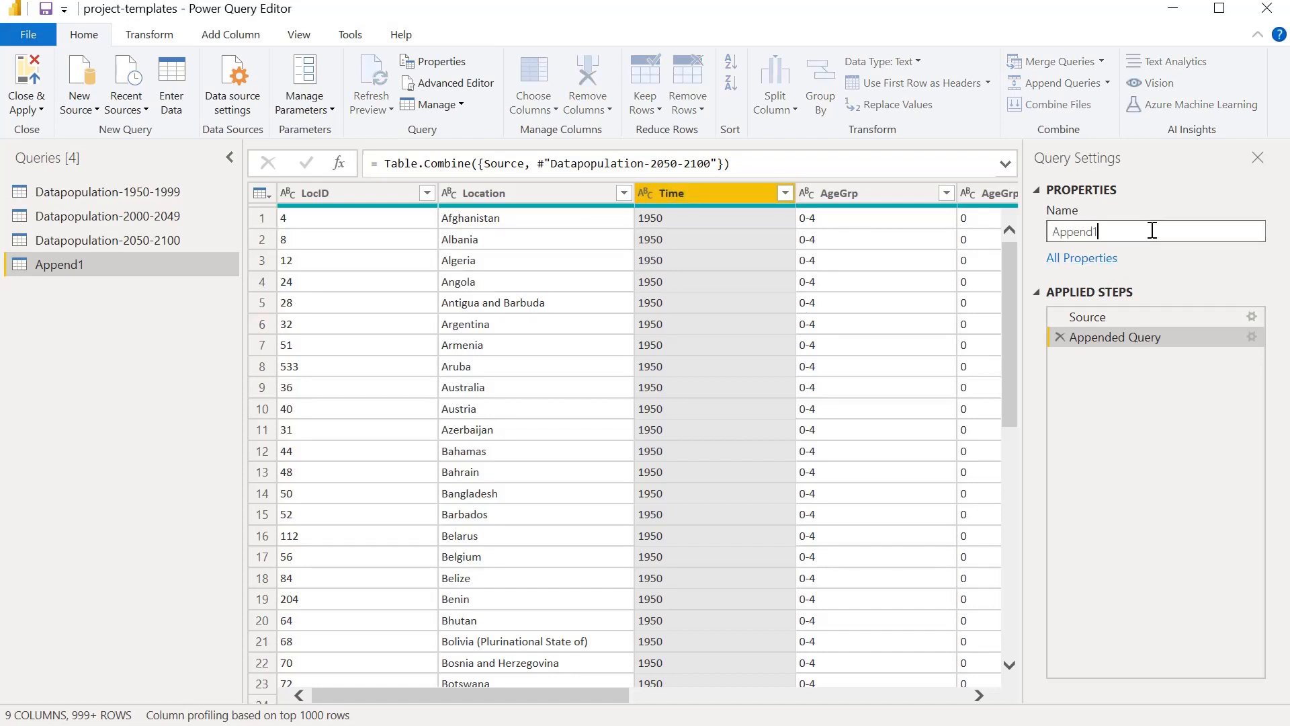
pyautogui.hotkey('ctrl', 'a')
pyautogui.write('CombinedPopulationData')
pyautogui.press('Return')
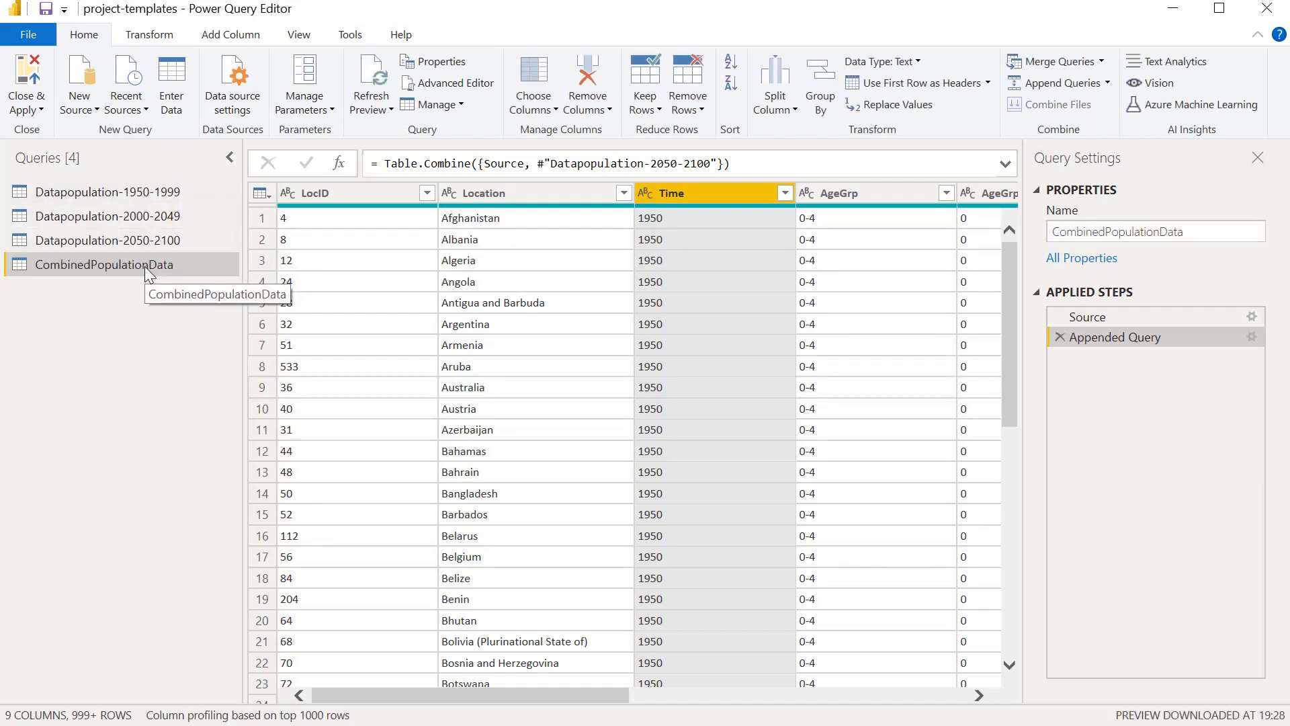
# Step: Inspect the Time column's full value list at the Source step and return to the Appended Query step
pyautogui.click(1083, 320)
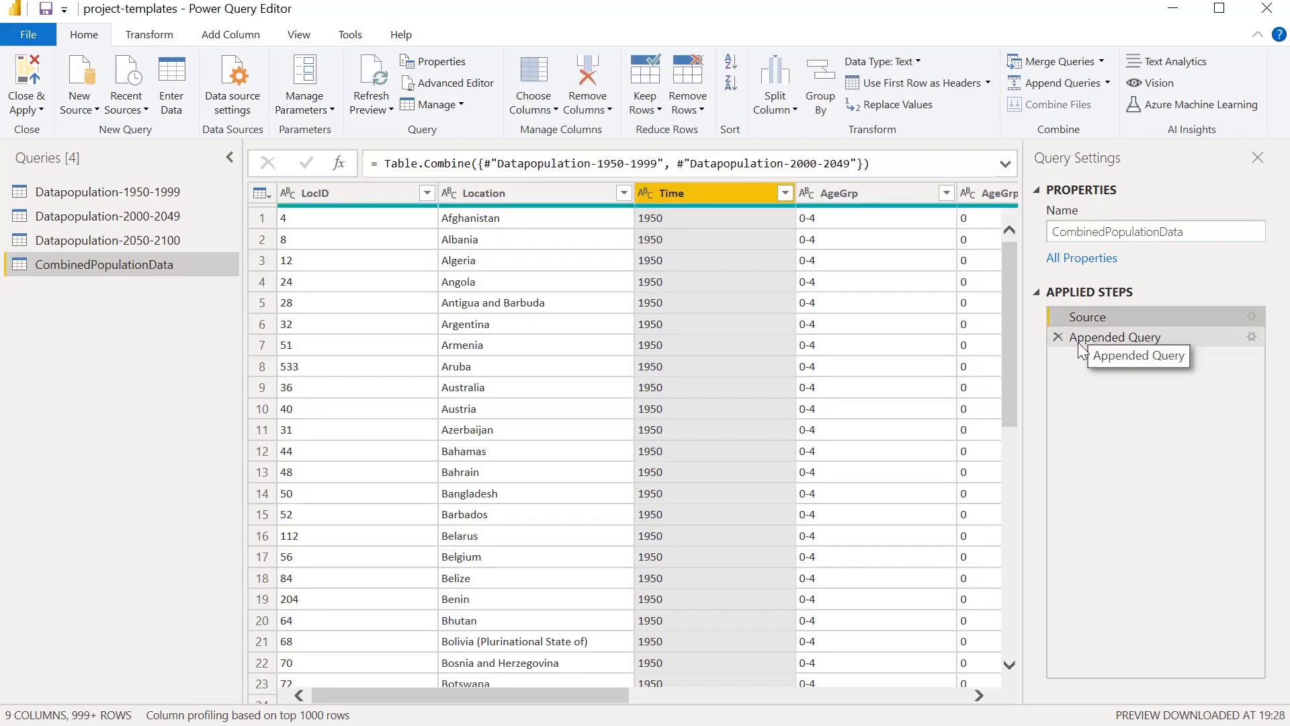
pyautogui.click(784, 193)
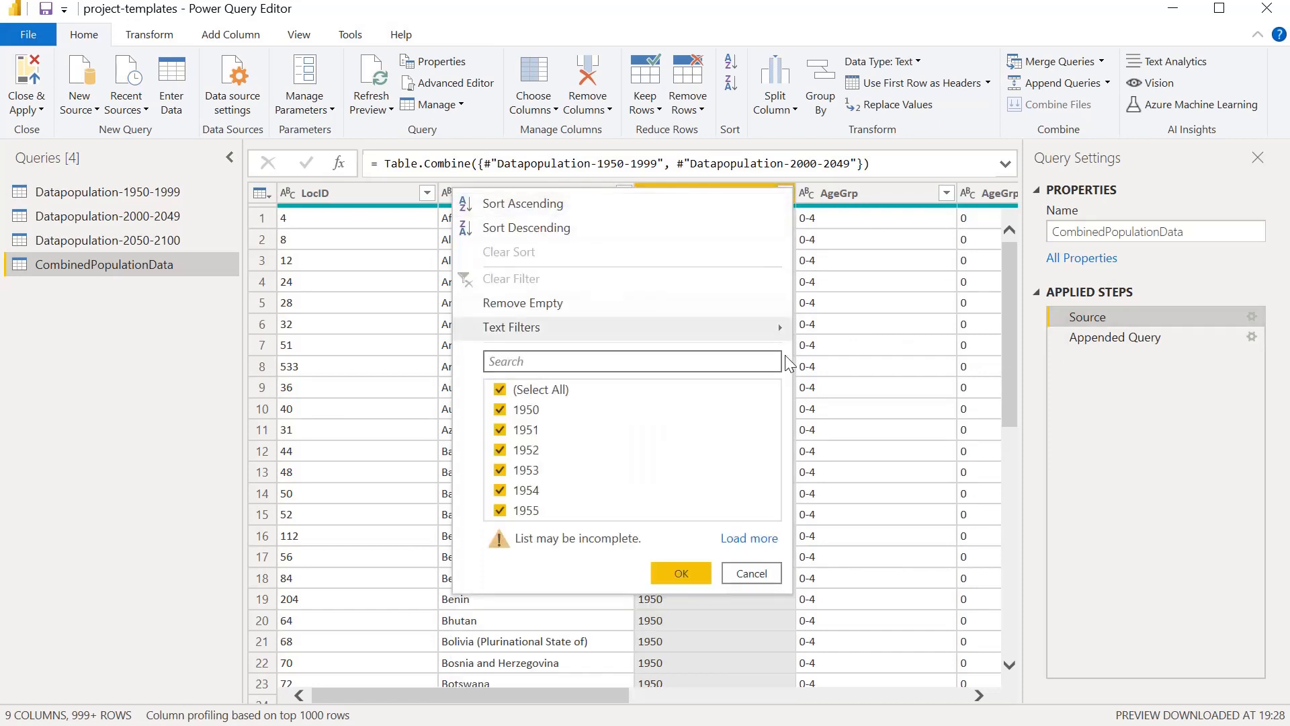
pyautogui.click(735, 553)
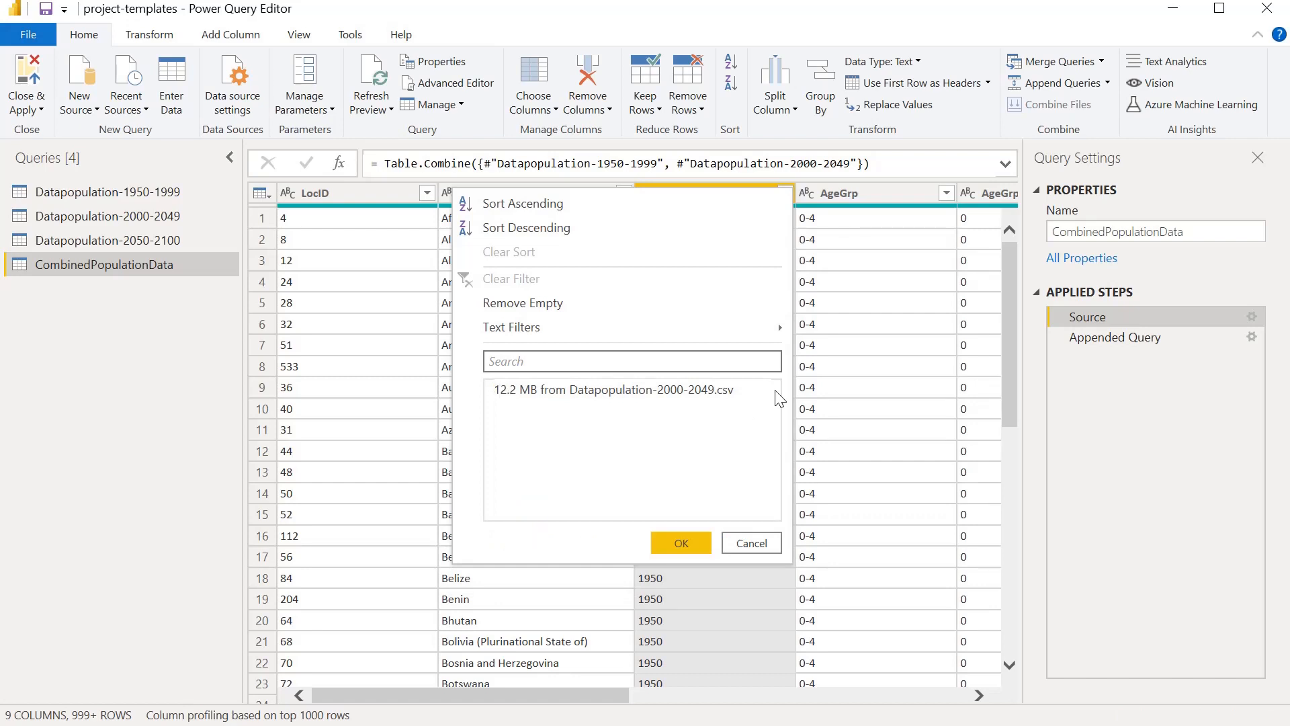
pyautogui.moveTo(773, 423); pyautogui.dragTo(773, 662)
pyautogui.click(761, 702)
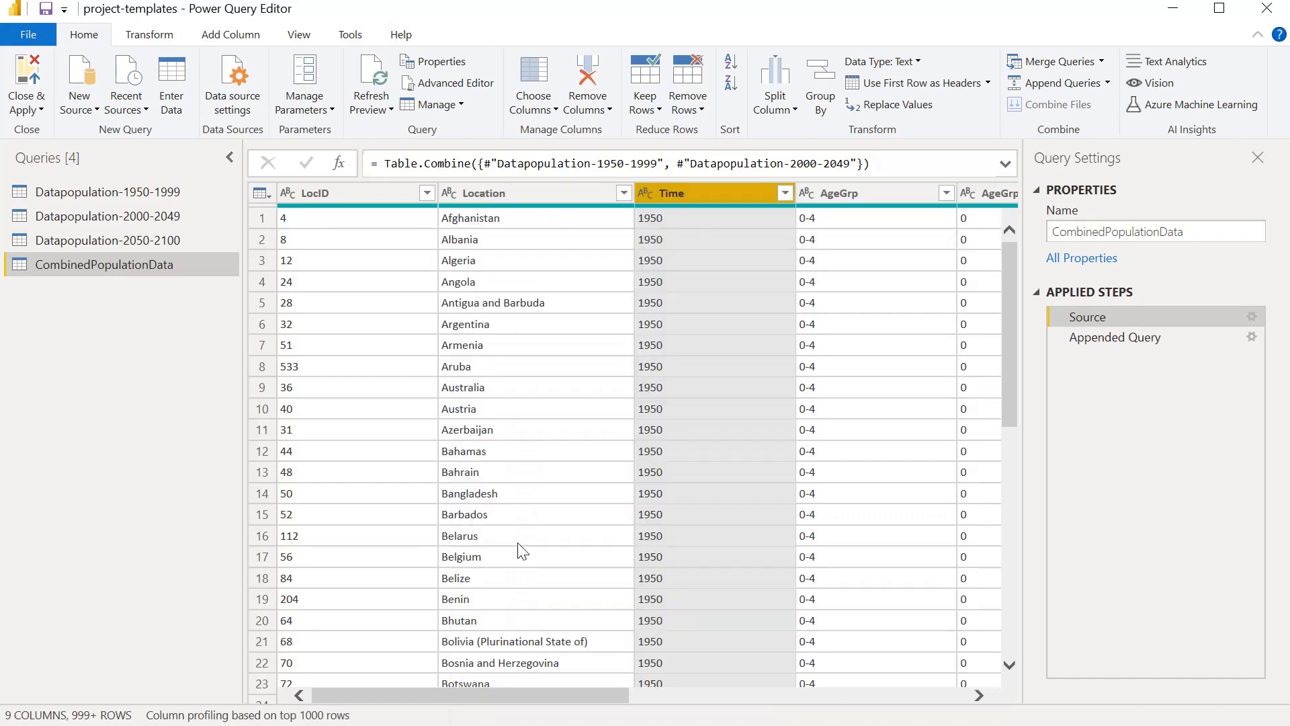
pyautogui.click(1102, 341)
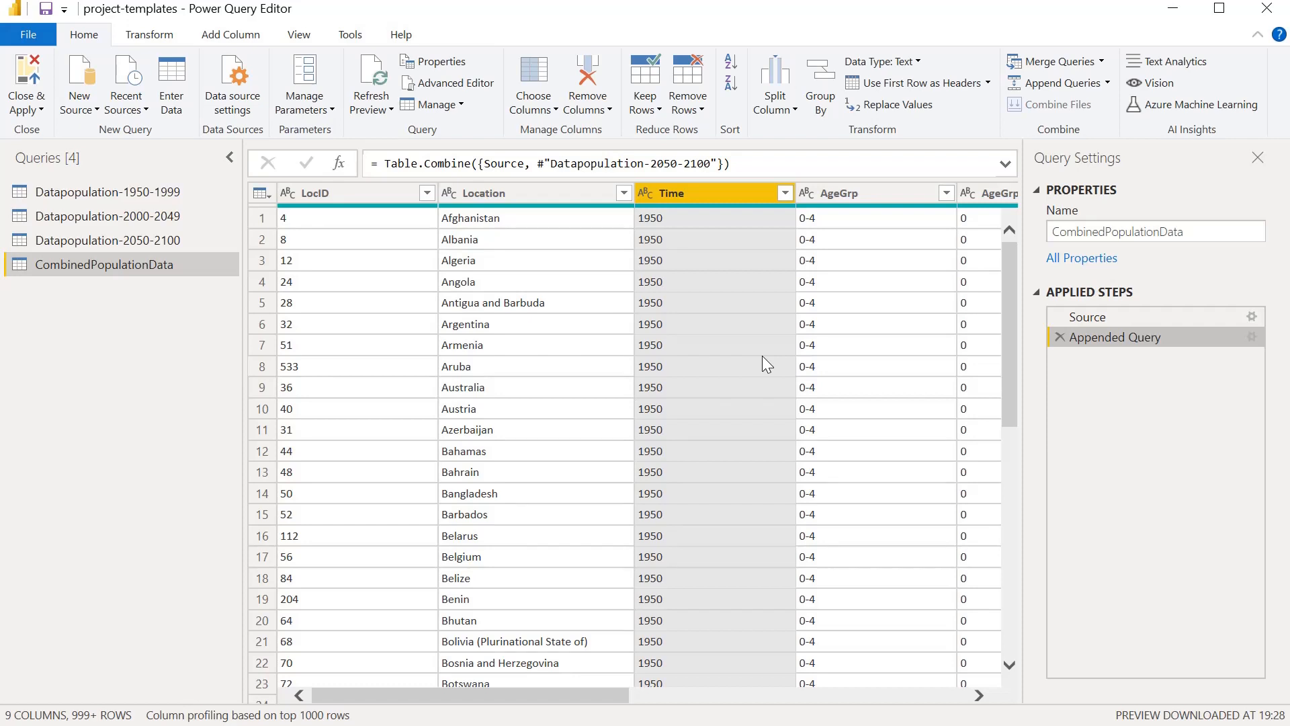
# Step: Remove the AgeGrpStart column from the combined query
pyautogui.moveTo(515, 691); pyautogui.dragTo(309, 718)
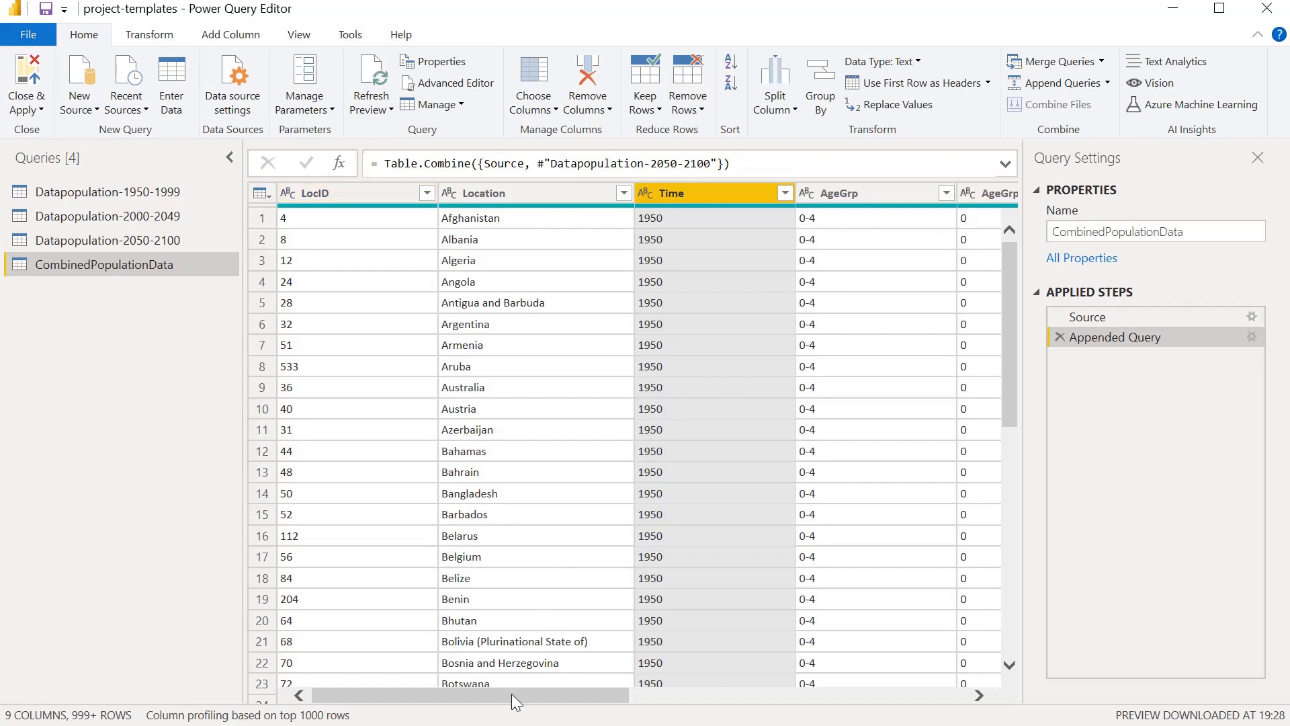
pyautogui.moveTo(511, 694); pyautogui.dragTo(628, 691)
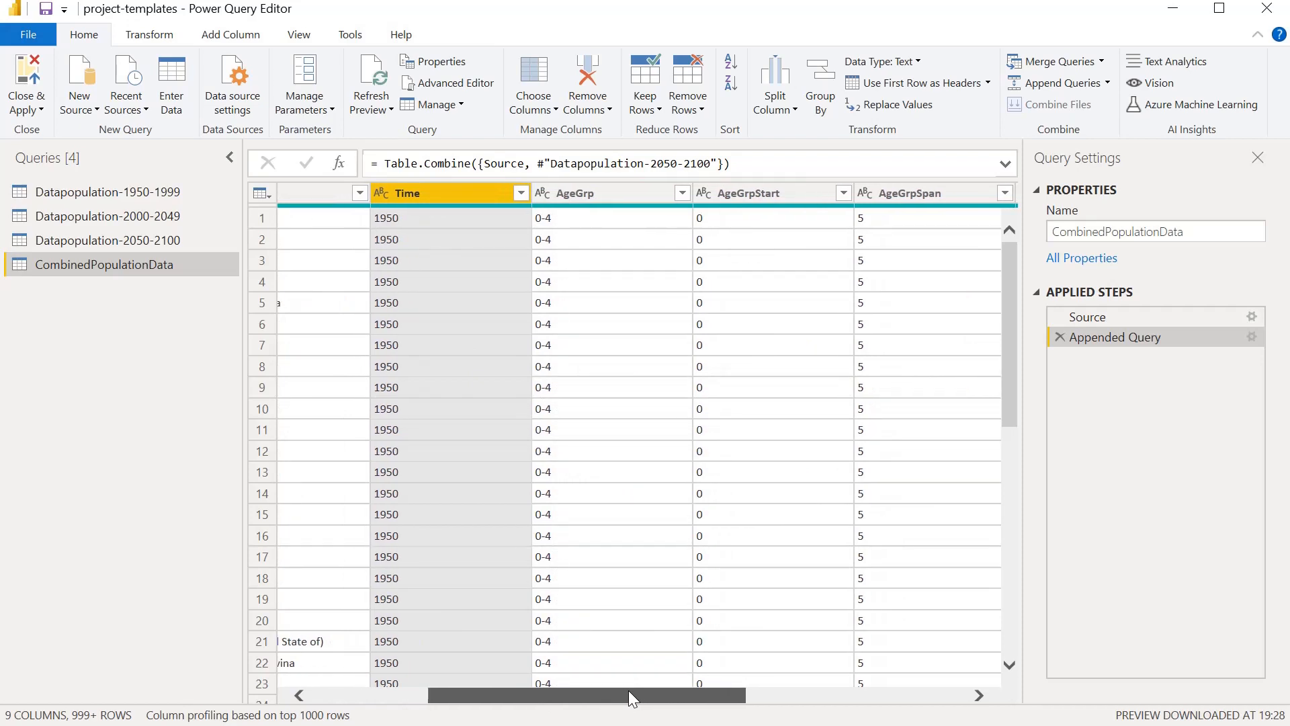
pyautogui.click(612, 195)
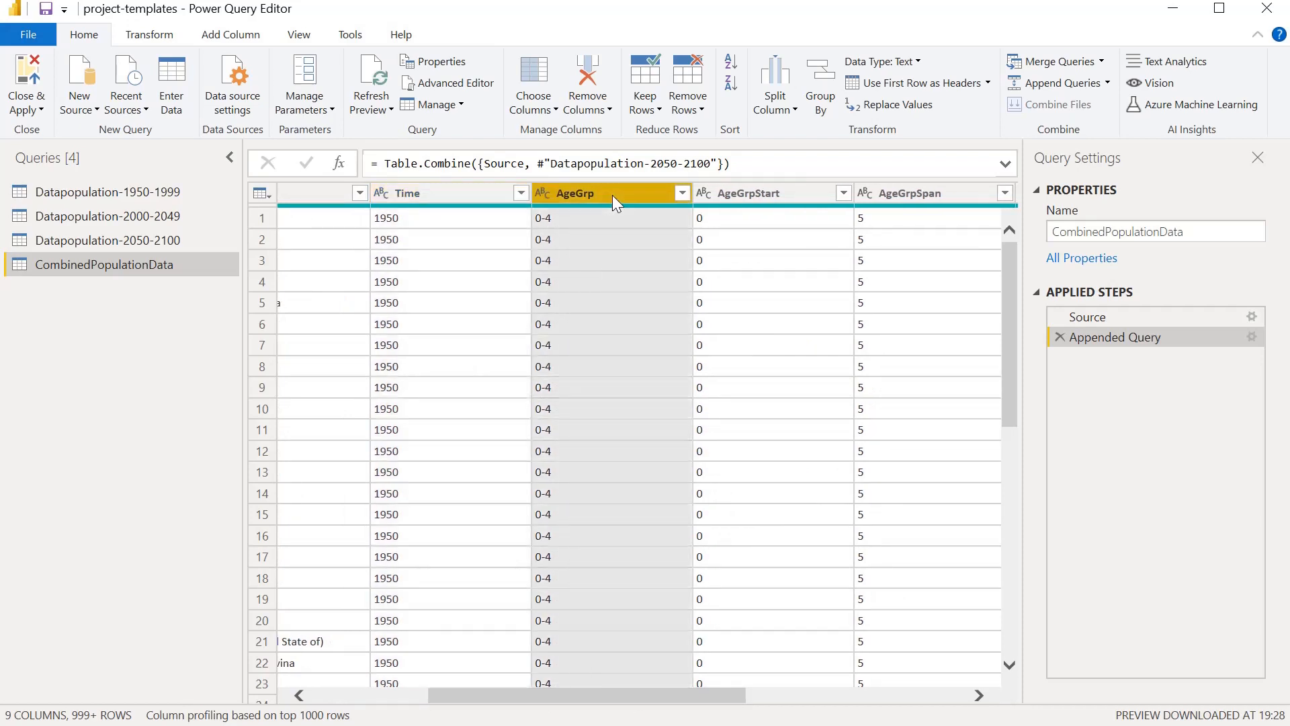
pyautogui.click(740, 196)
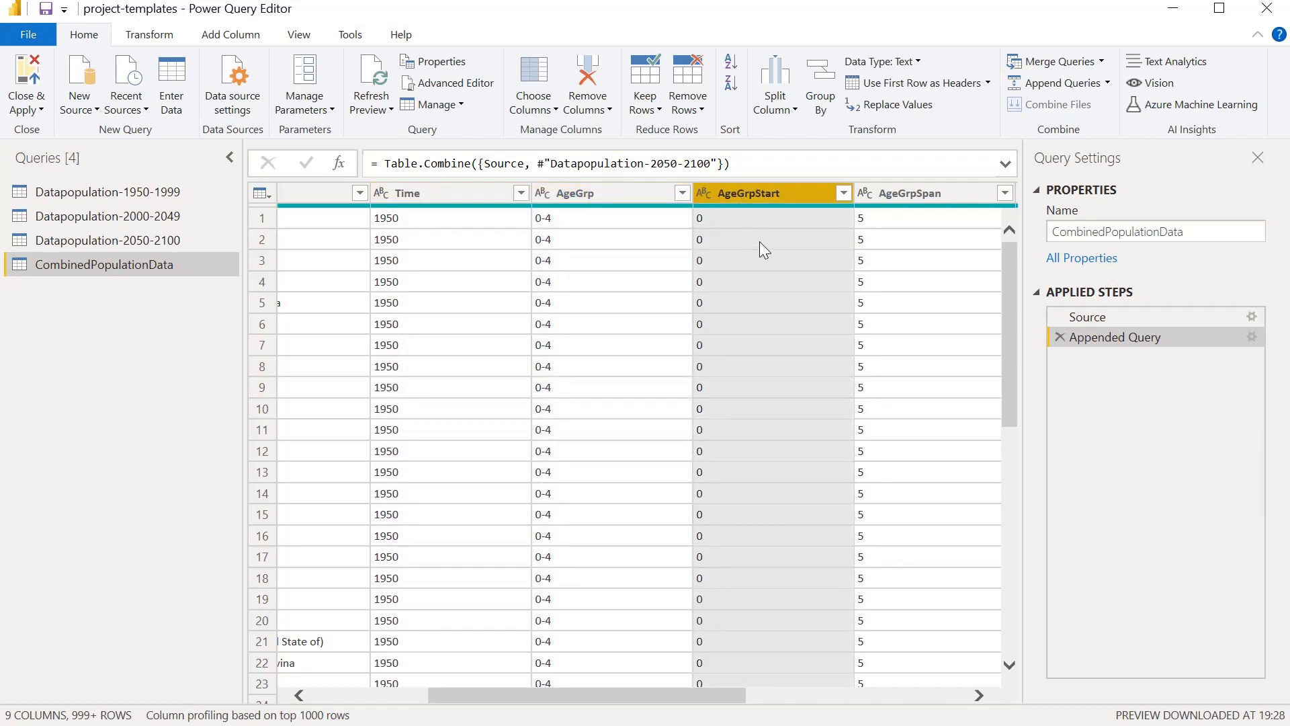
pyautogui.click(841, 196)
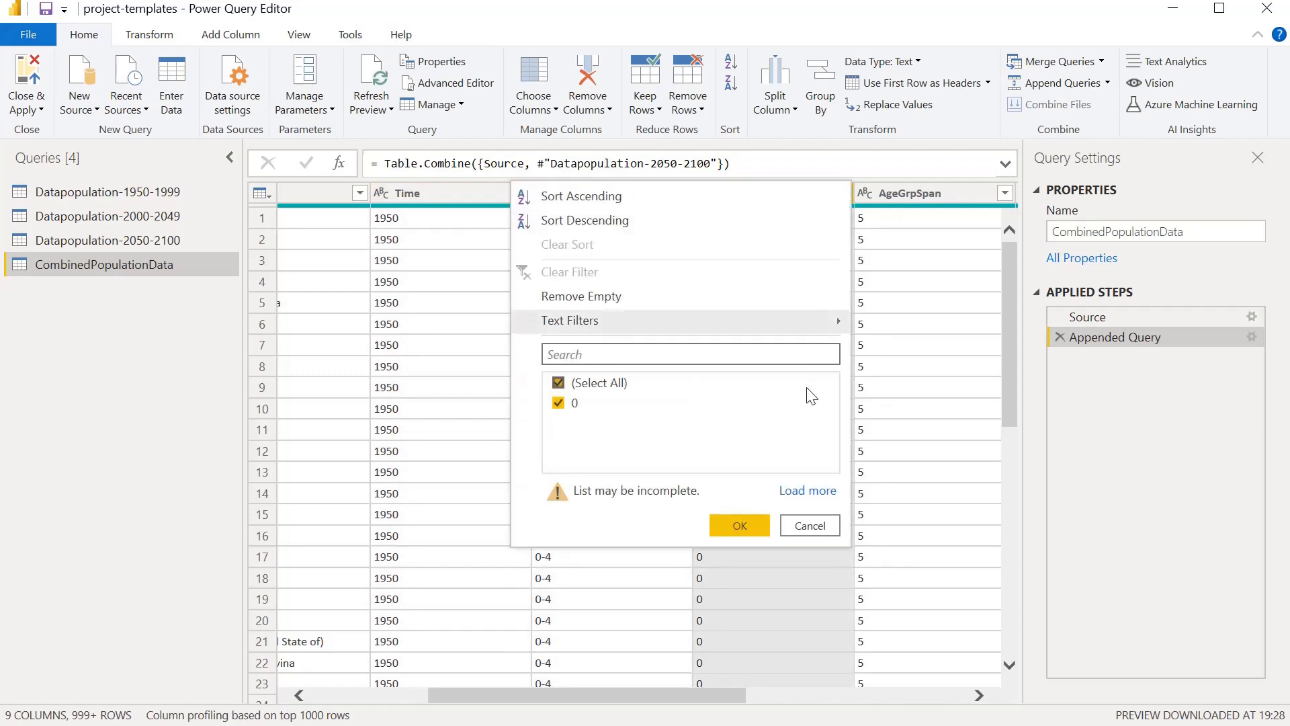
pyautogui.press('Escape')
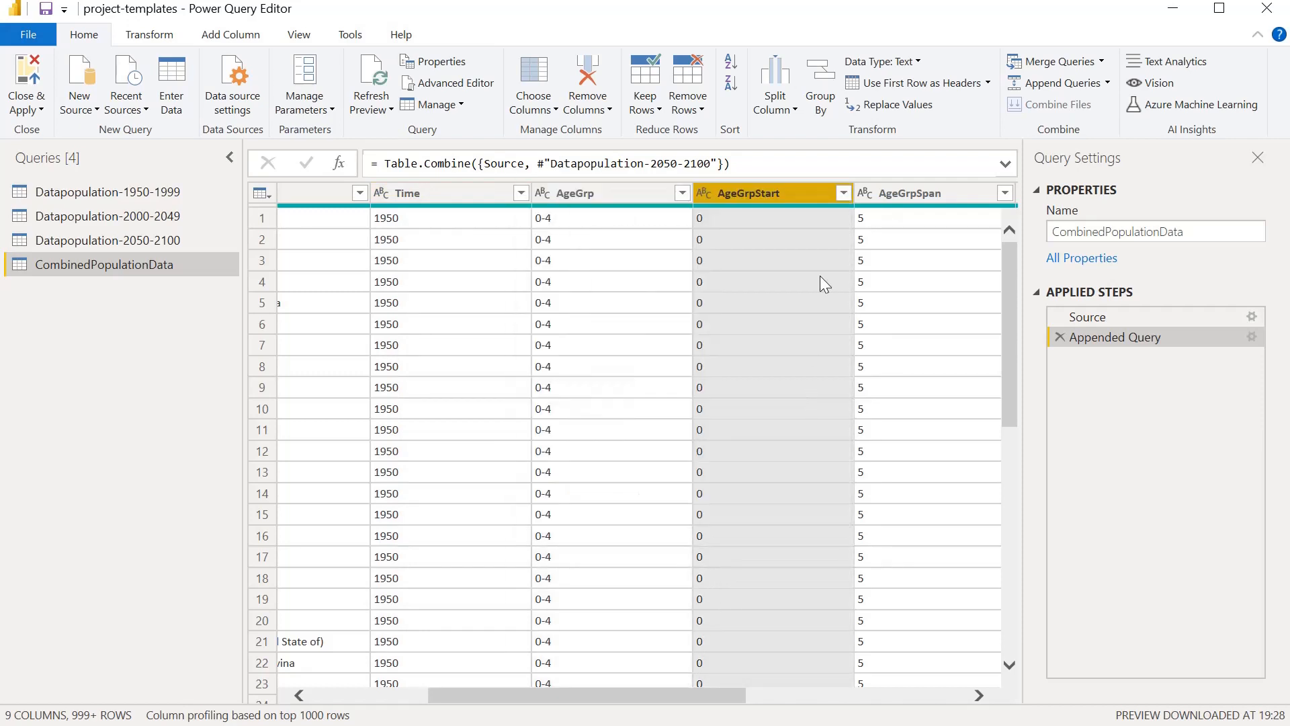
pyautogui.rightClick(794, 199)
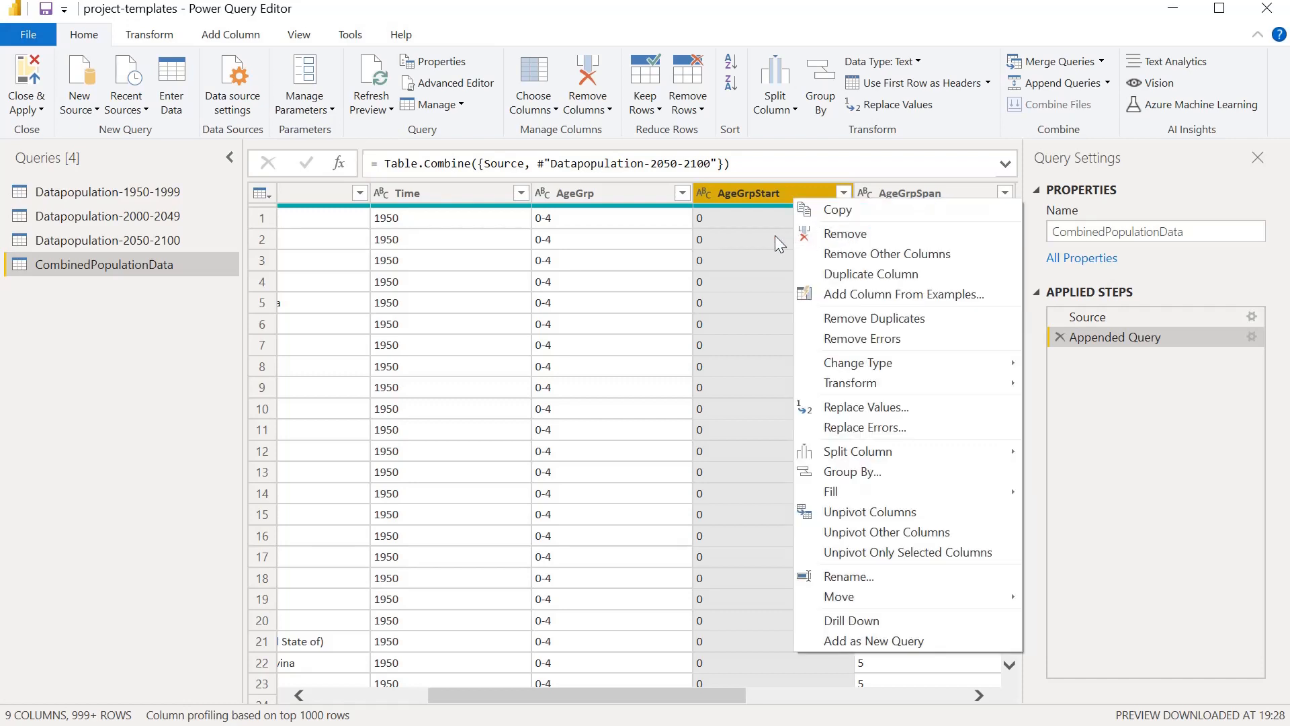
pyautogui.click(723, 197)
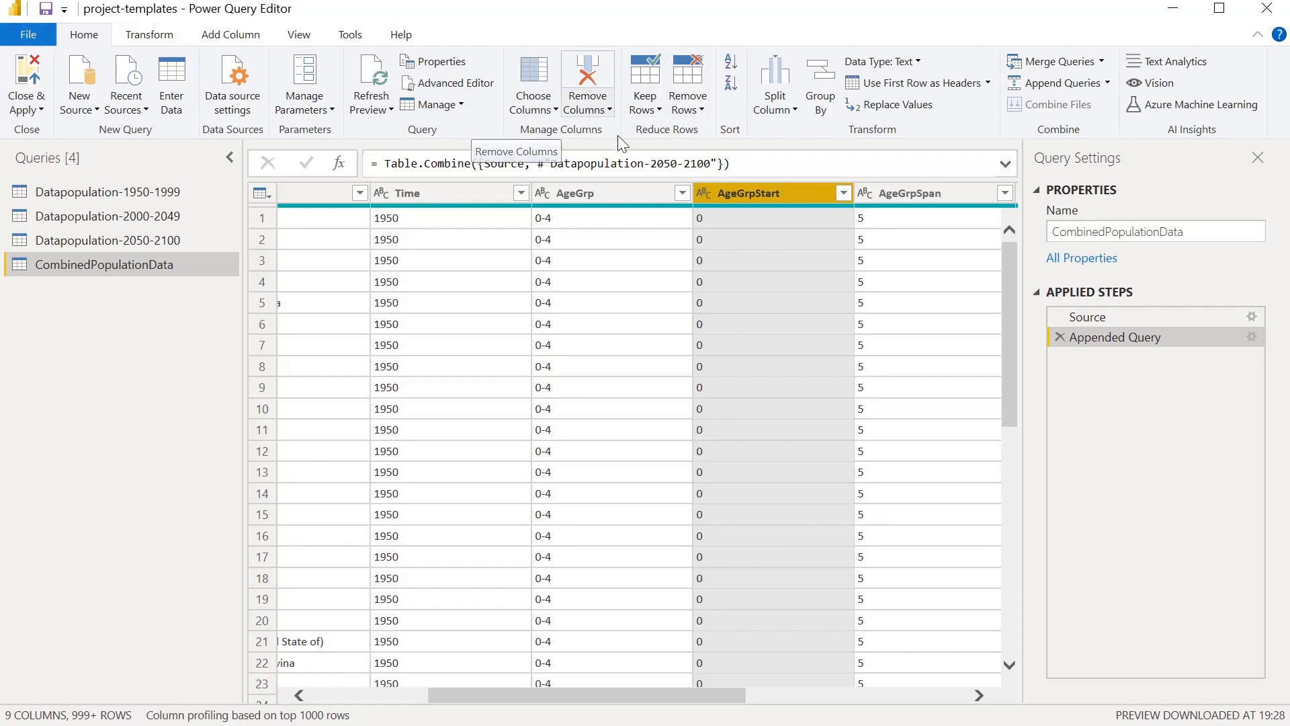
pyautogui.click(598, 107)
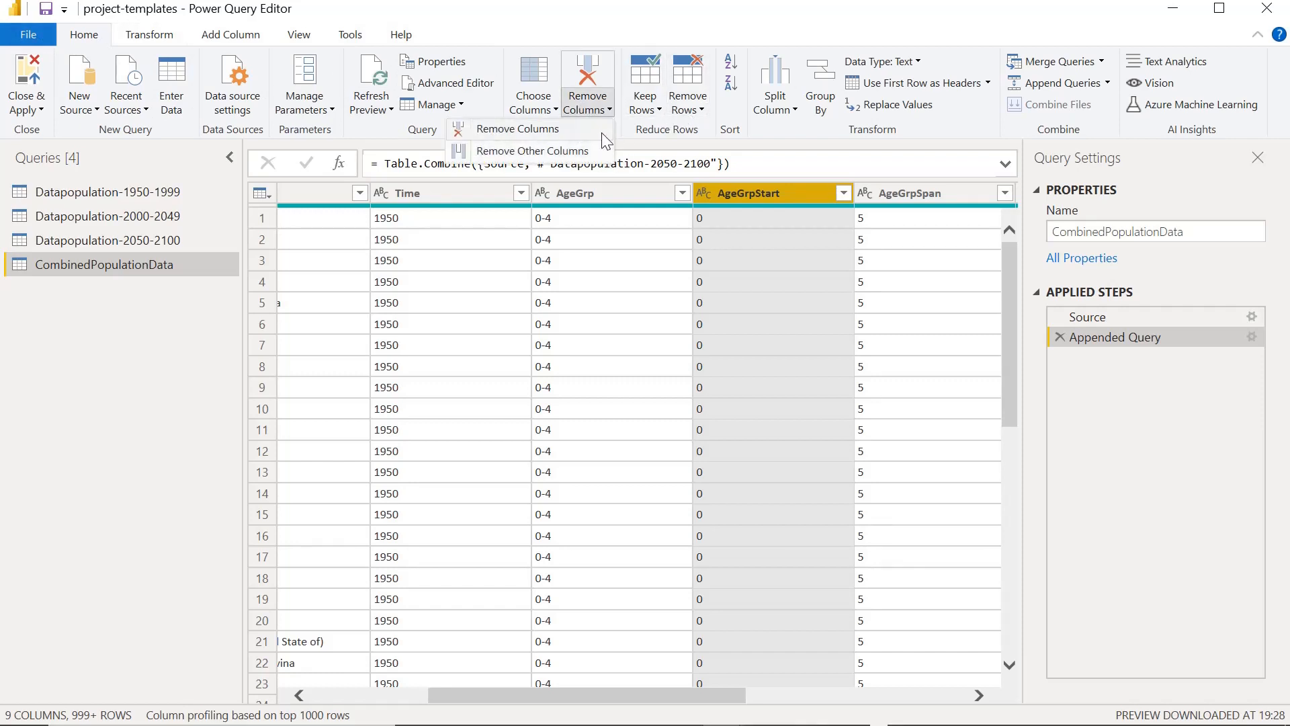
pyautogui.click(563, 128)
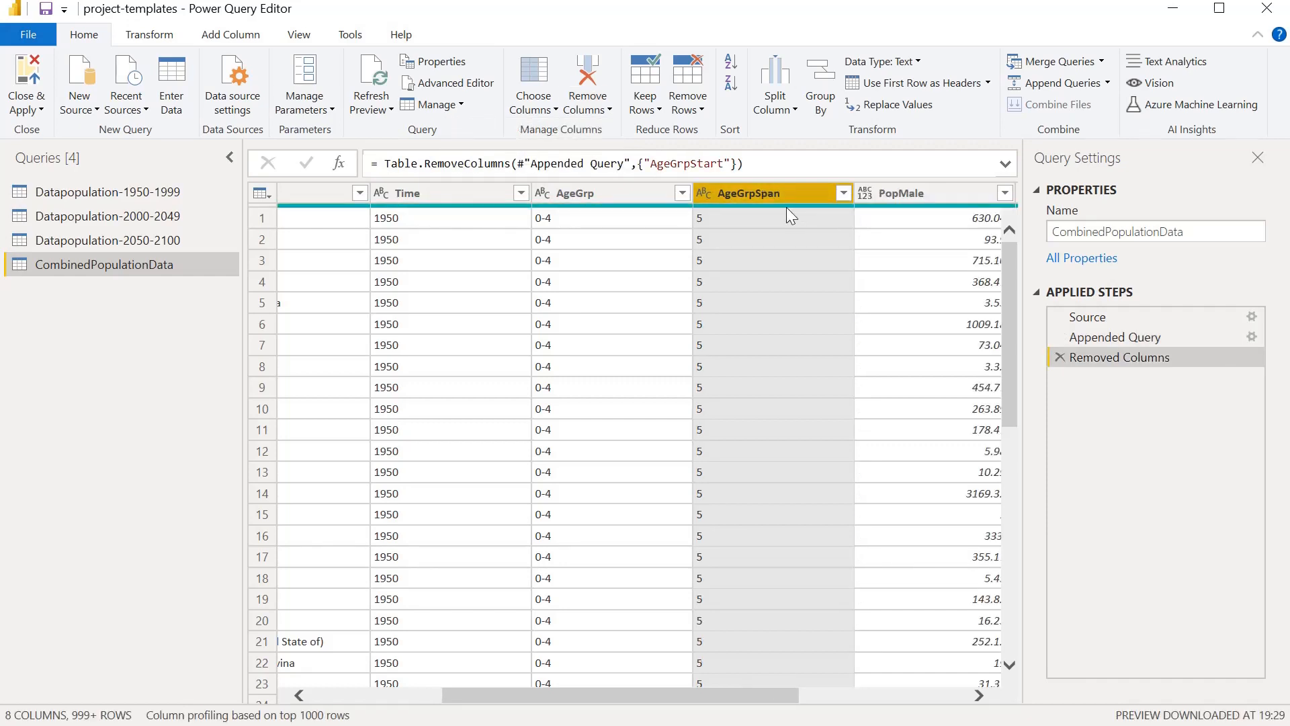
# Step: Remove the AgeGrpSpan column from the combined query
pyautogui.click(848, 191)
pyautogui.press('Escape')
pyautogui.click(700, 102)
pyautogui.rightClick(789, 195)
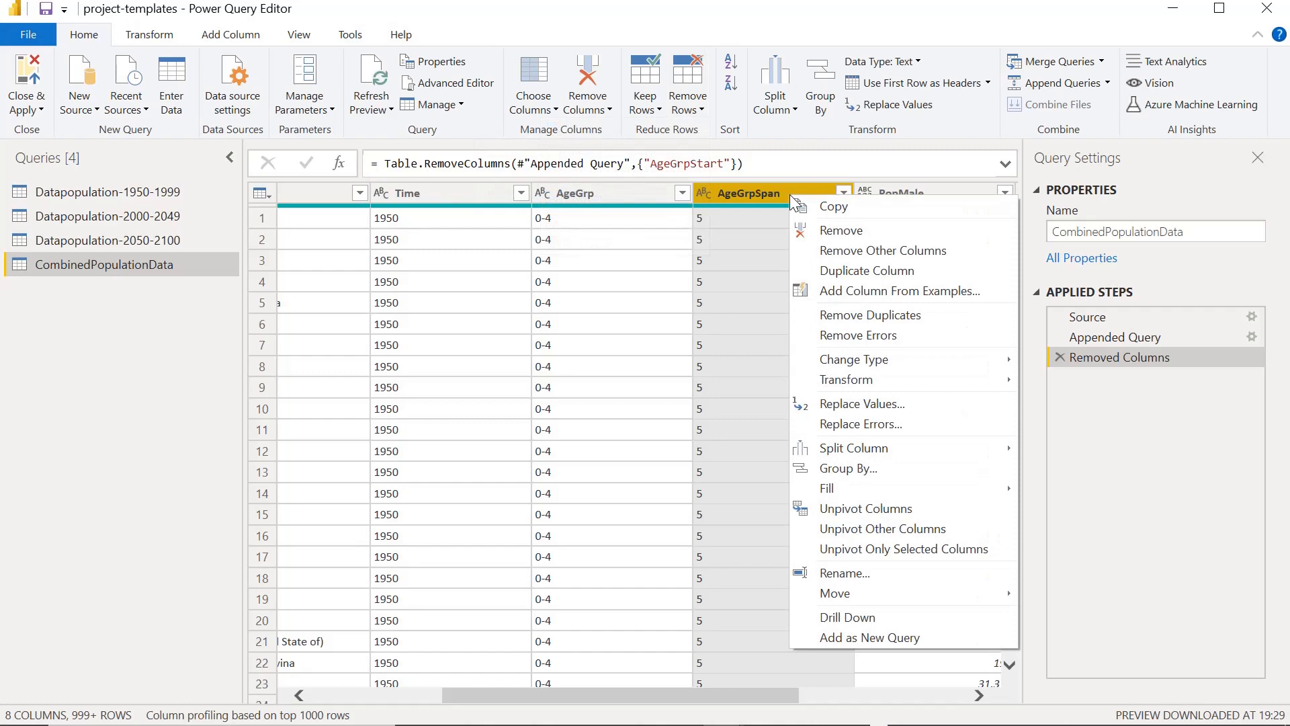
pyautogui.click(817, 235)
pyautogui.moveTo(455, 697); pyautogui.dragTo(534, 692)
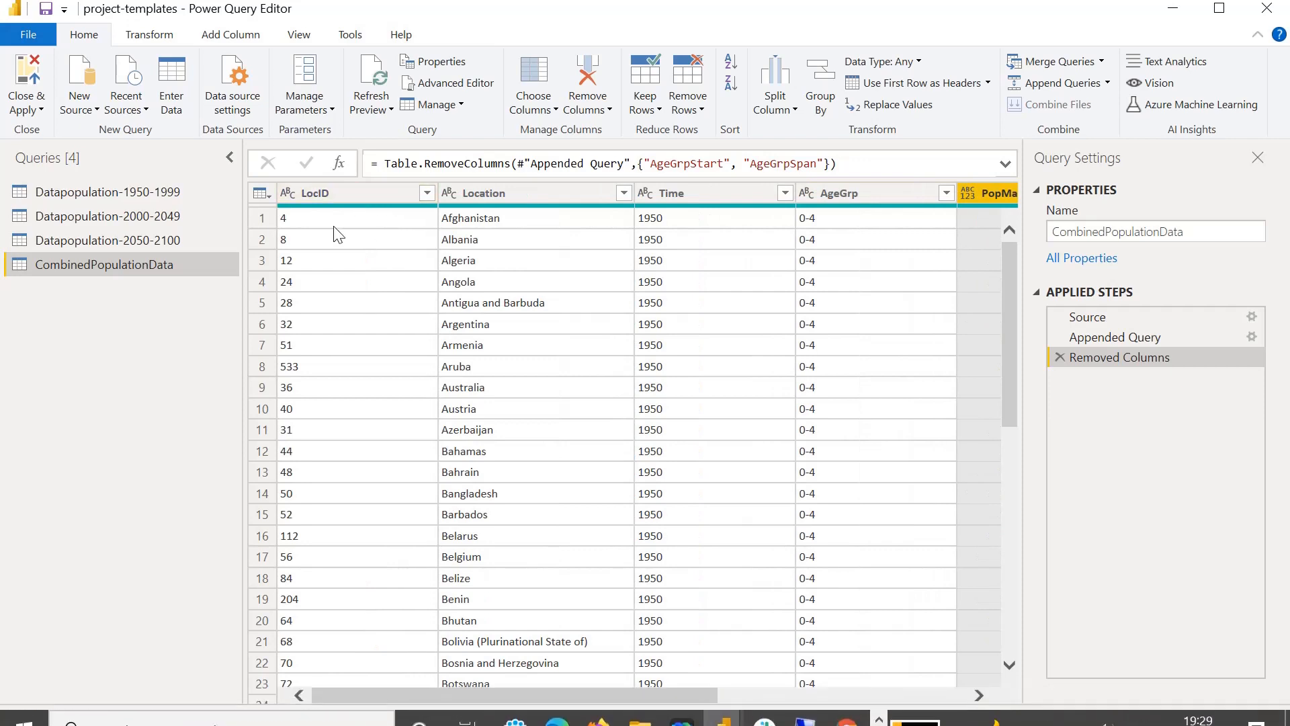
# Step: Rename the LocID column as Country ID
pyautogui.doubleClick(317, 195)
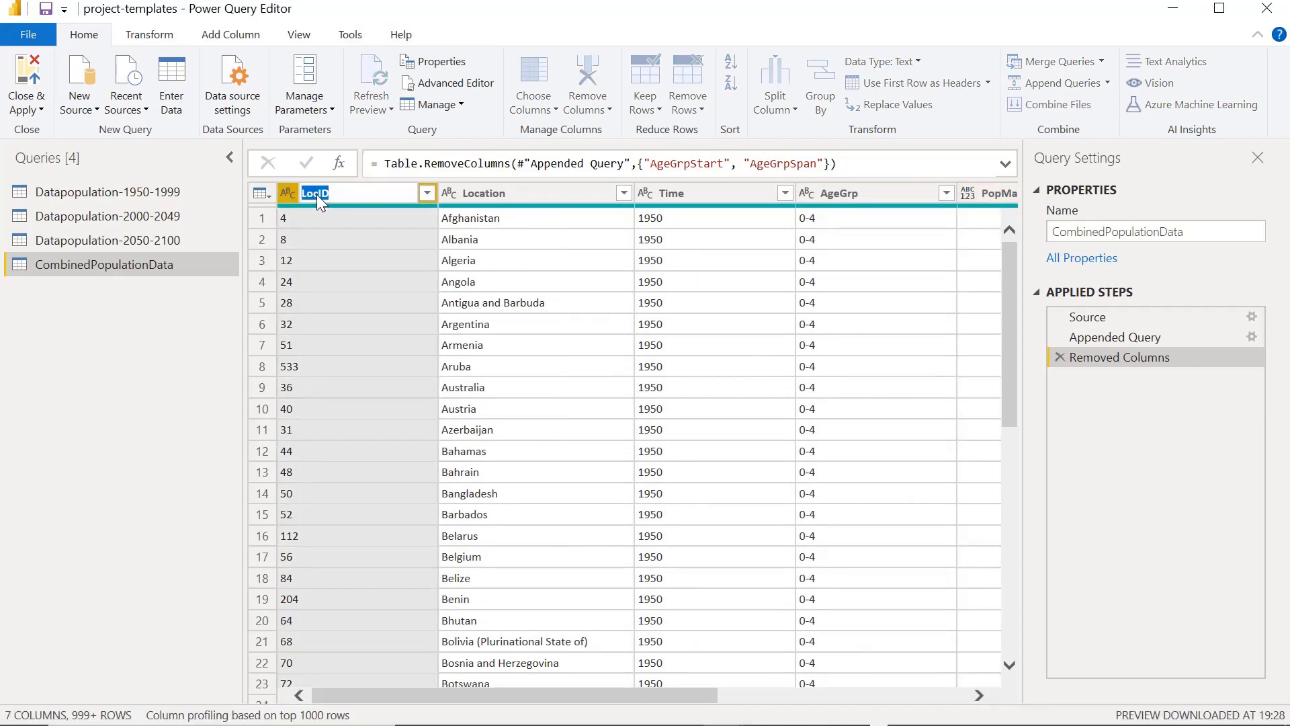
pyautogui.click(359, 194)
pyautogui.press('BackSpace')
pyautogui.press('BackSpace')
pyautogui.press('BackSpace')
pyautogui.press('BackSpace')
pyautogui.press('BackSpace')
pyautogui.write('Country ID')
pyautogui.click(507, 192)
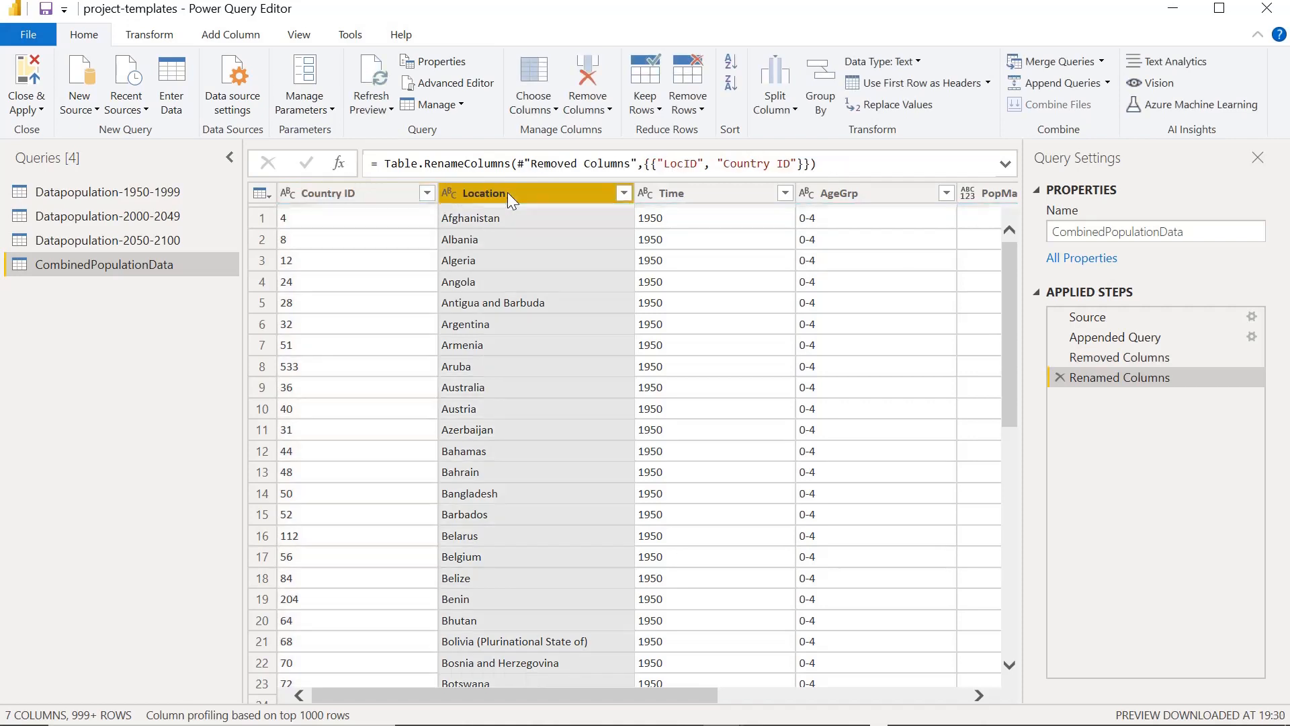
# Step: Rename the Location column as Country and the Time column as Year
pyautogui.doubleClick(522, 193)
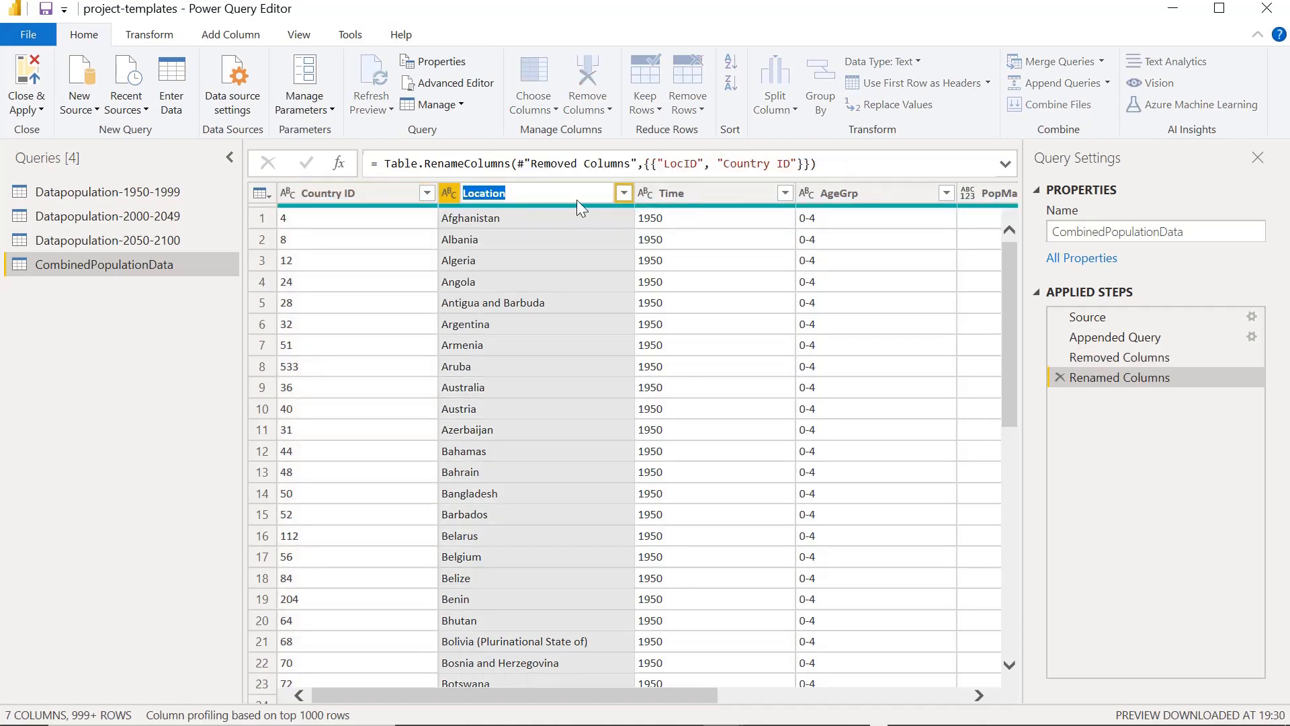
pyautogui.write('Country')
pyautogui.press('Return')
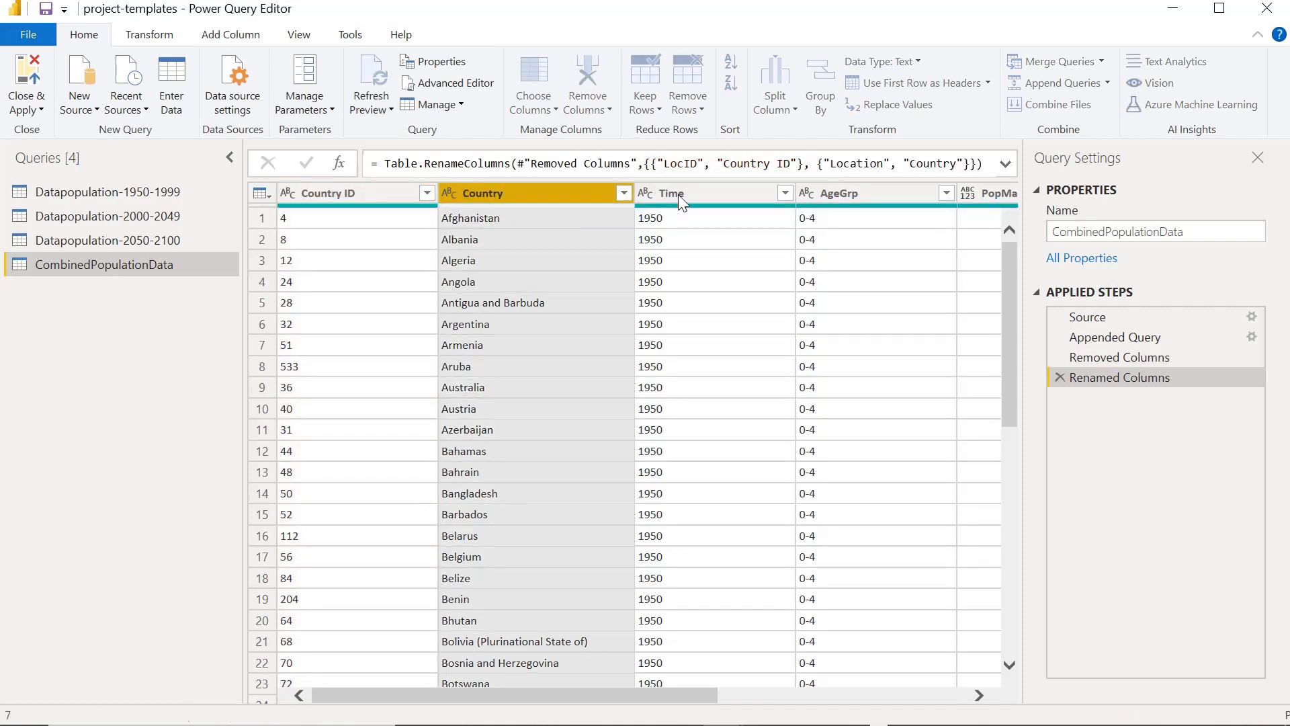
pyautogui.click(718, 195)
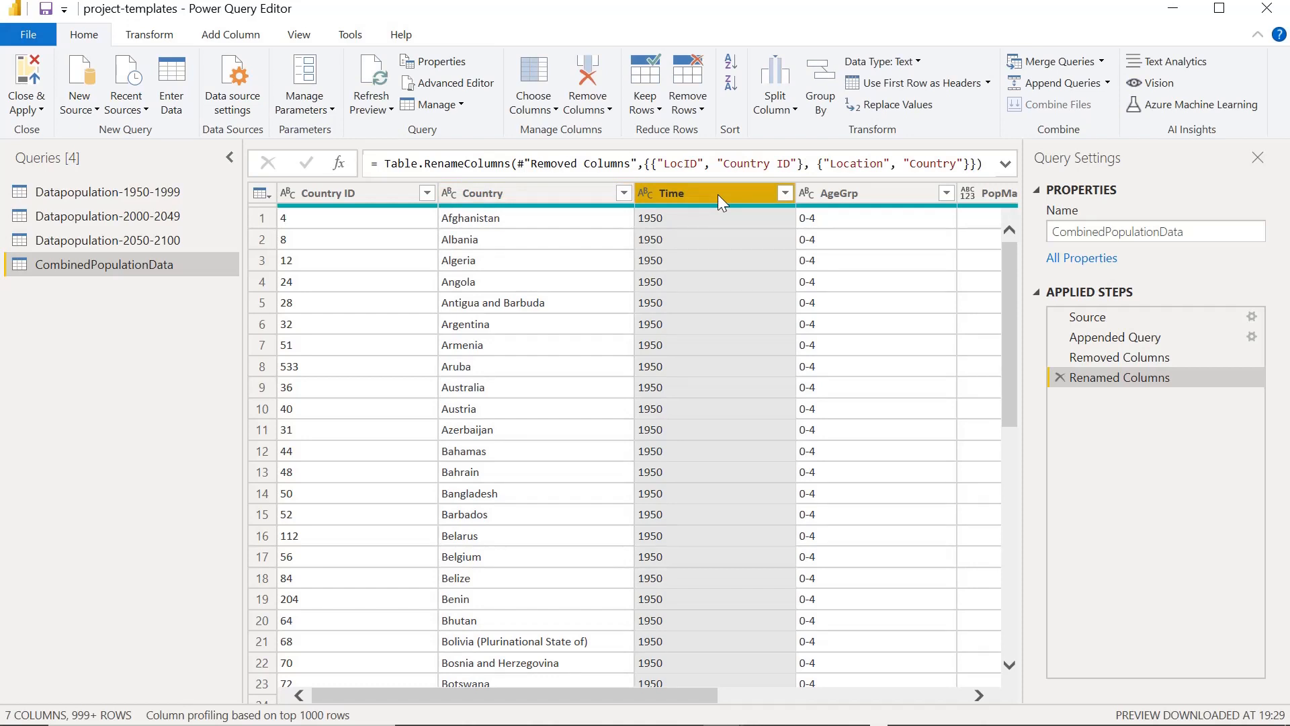
pyautogui.doubleClick(717, 195)
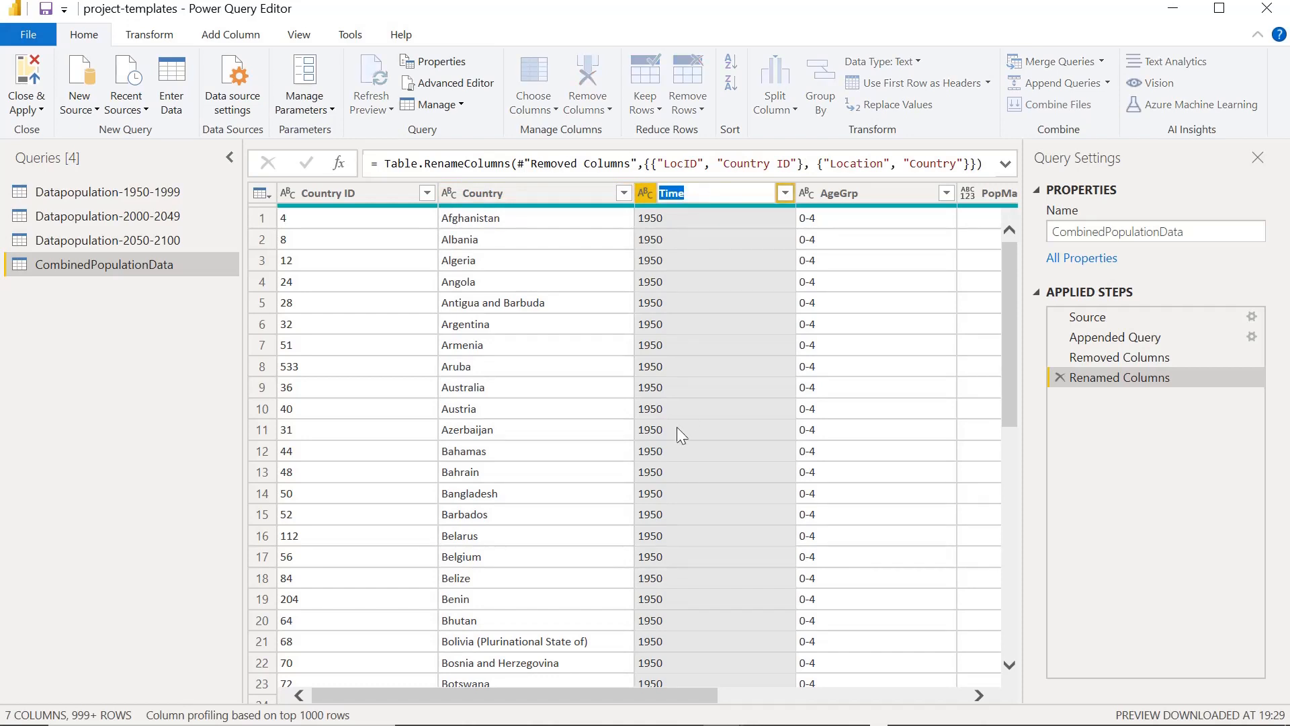
pyautogui.write('Year')
pyautogui.press('Return')
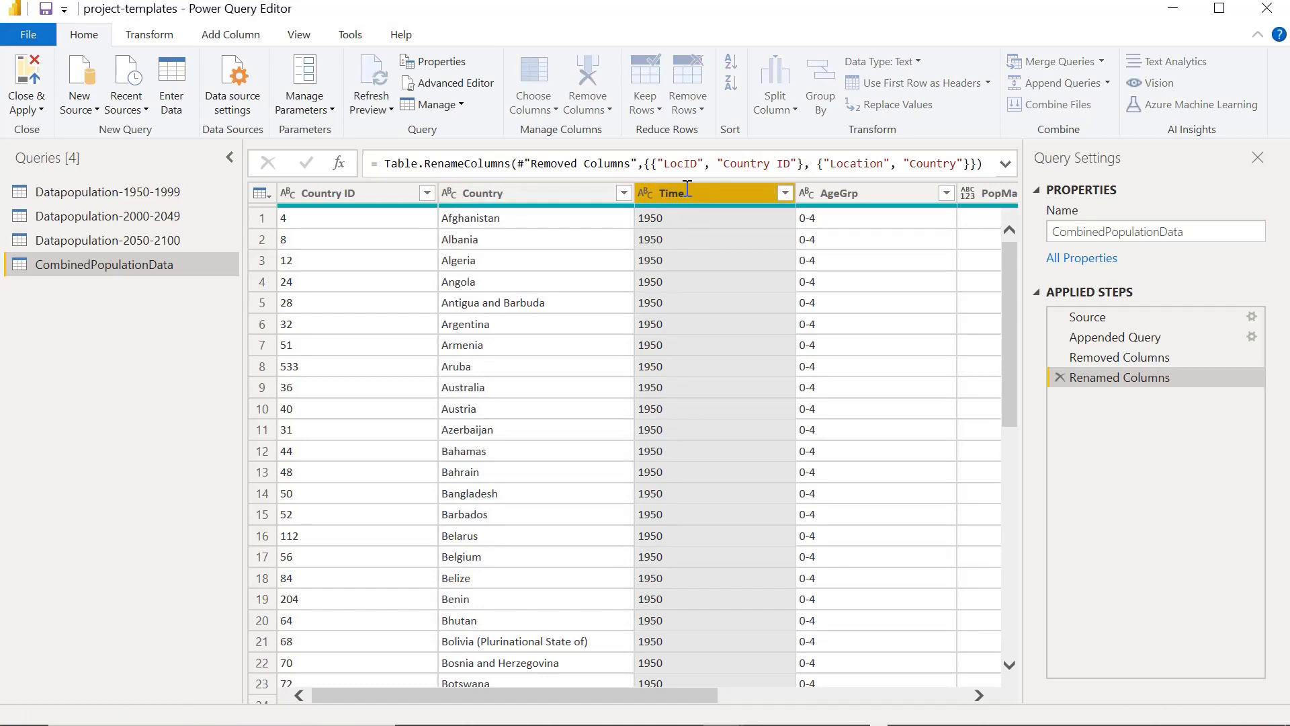
# Step: Rename the AgeGrp column as Age-Group
pyautogui.click(856, 195)
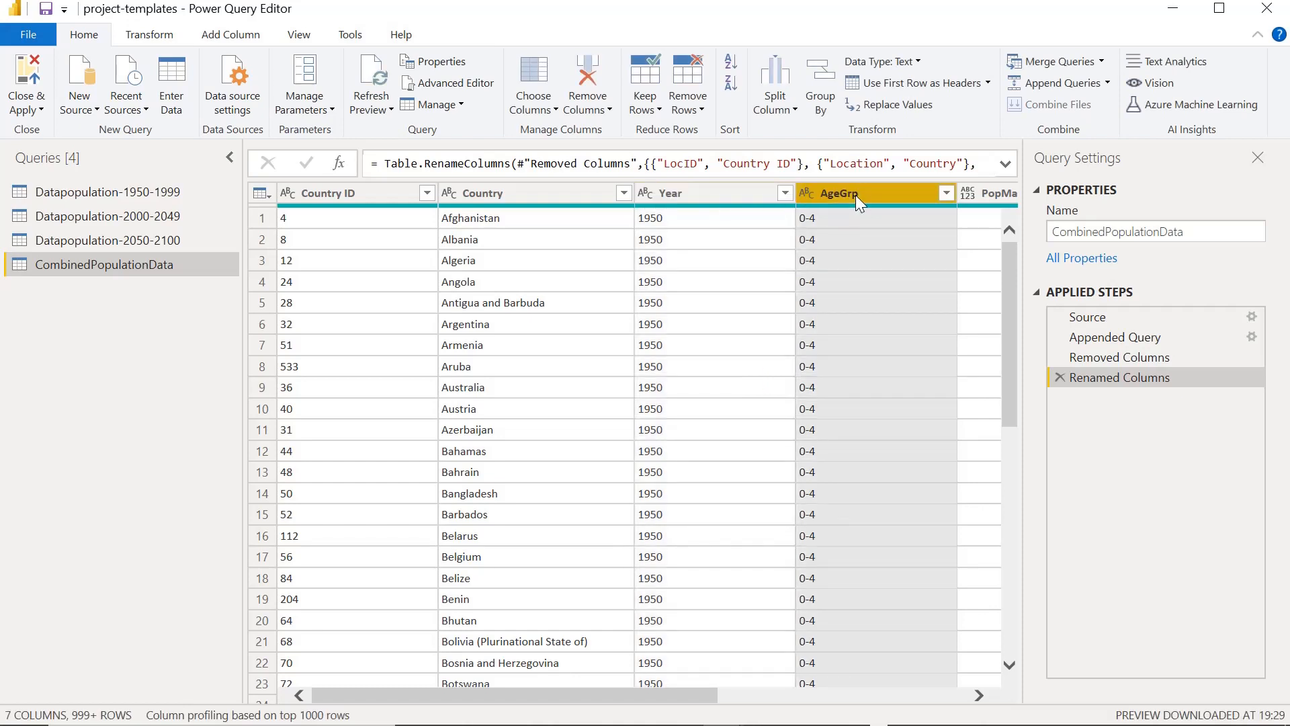
pyautogui.doubleClick(856, 195)
pyautogui.write('Age-G')
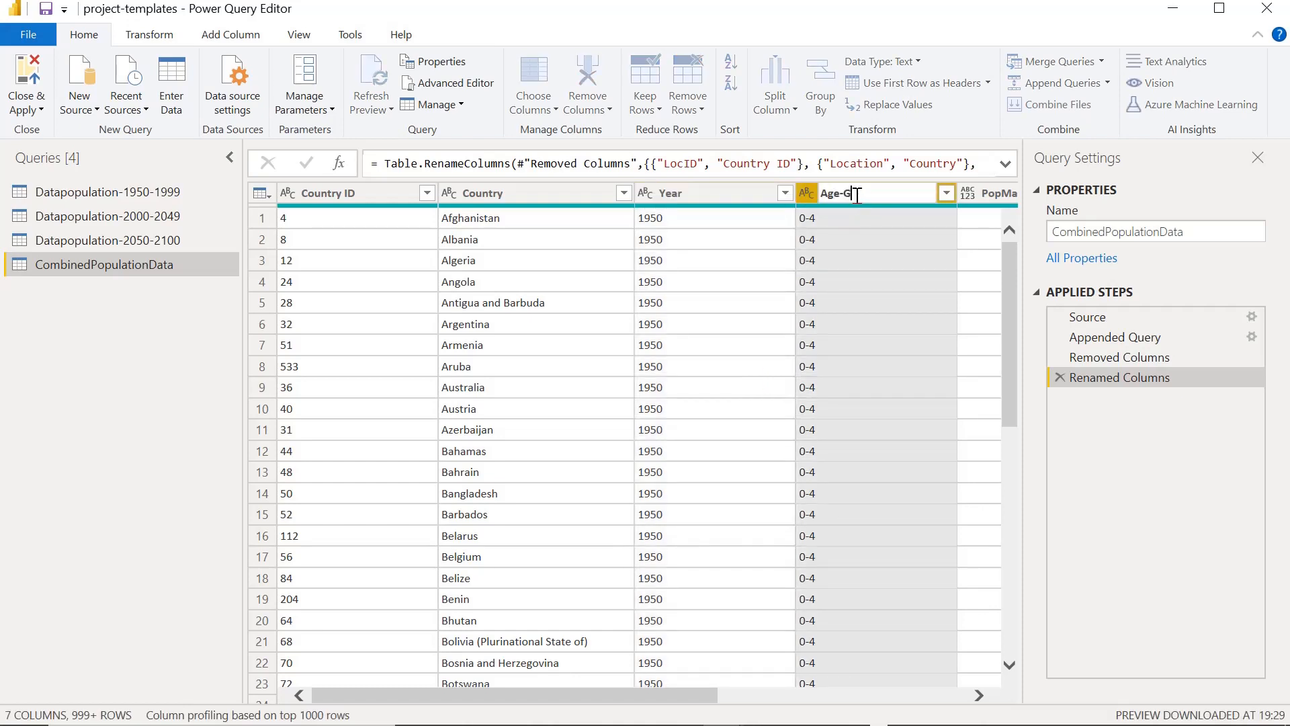
pyautogui.write('roup')
pyautogui.press('Tab')
# Step: Rename the PopMale column as Population-Male and the PopFemale column as Population-Female
pyautogui.write('Popu')
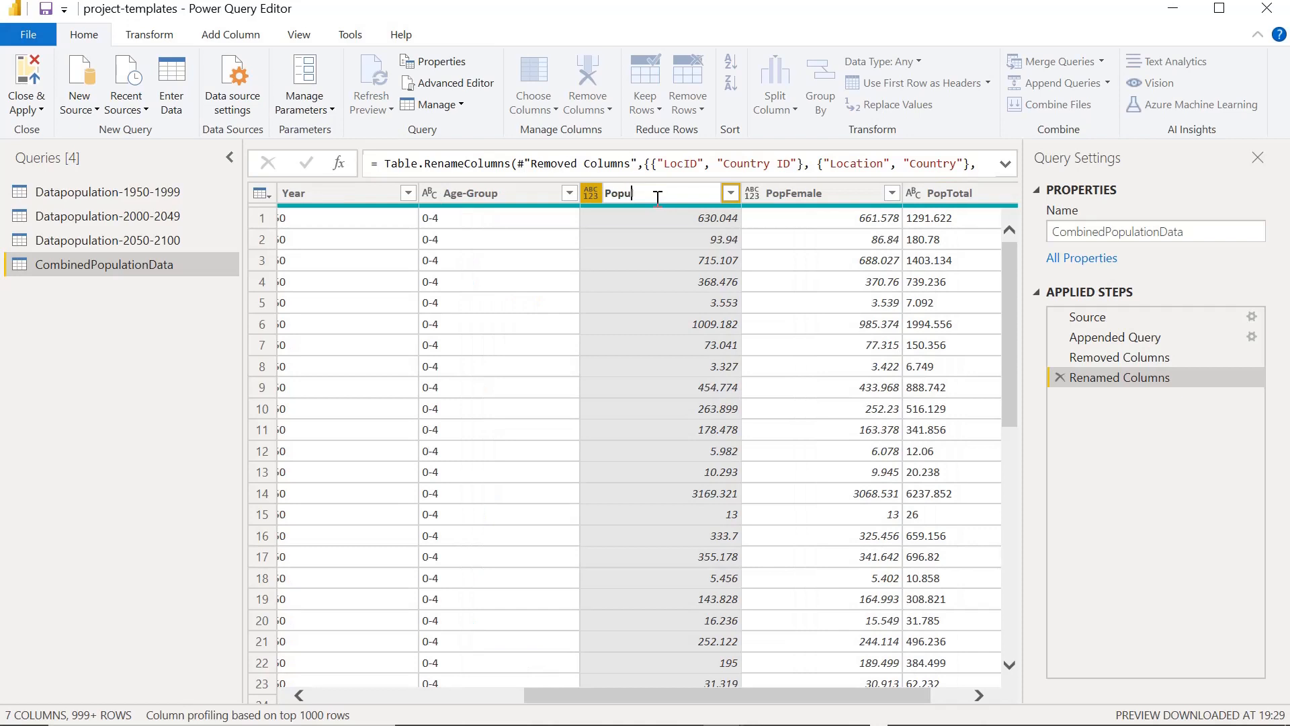
pyautogui.write('lation Male')
pyautogui.press('Tab')
pyautogui.write('Population')
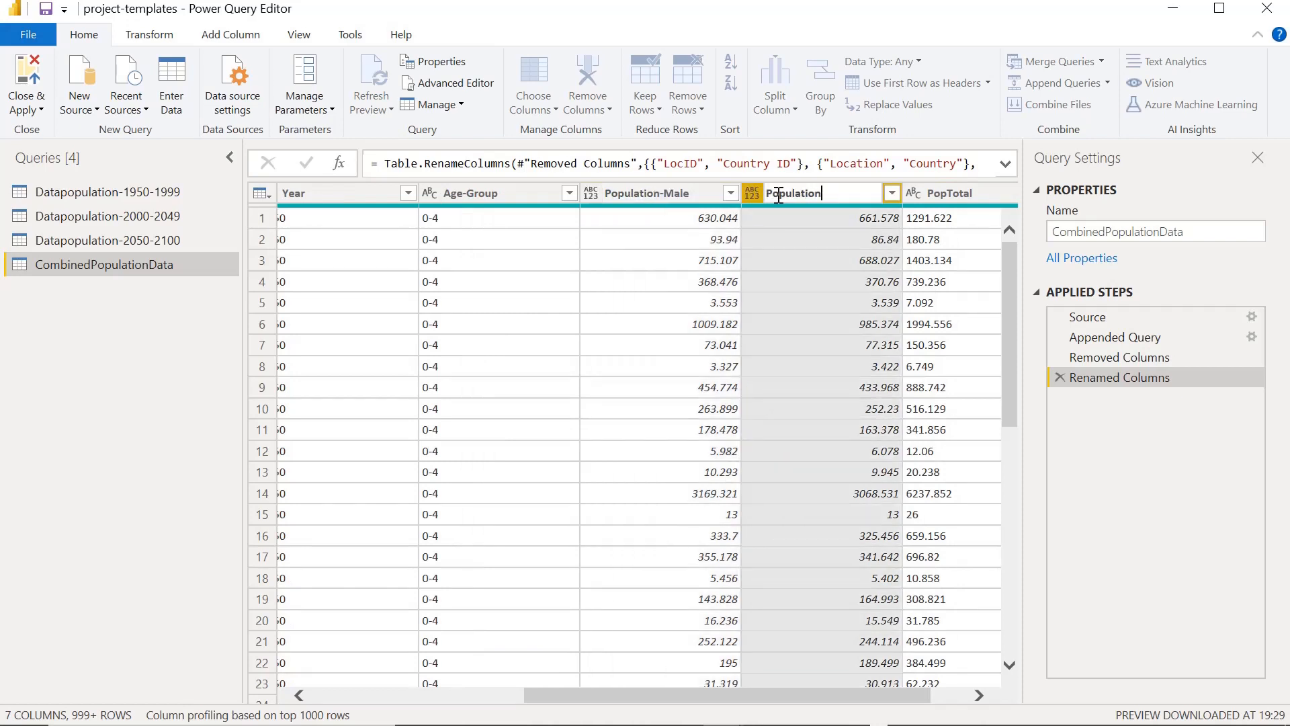
pyautogui.write('-Female')
pyautogui.press('Tab')
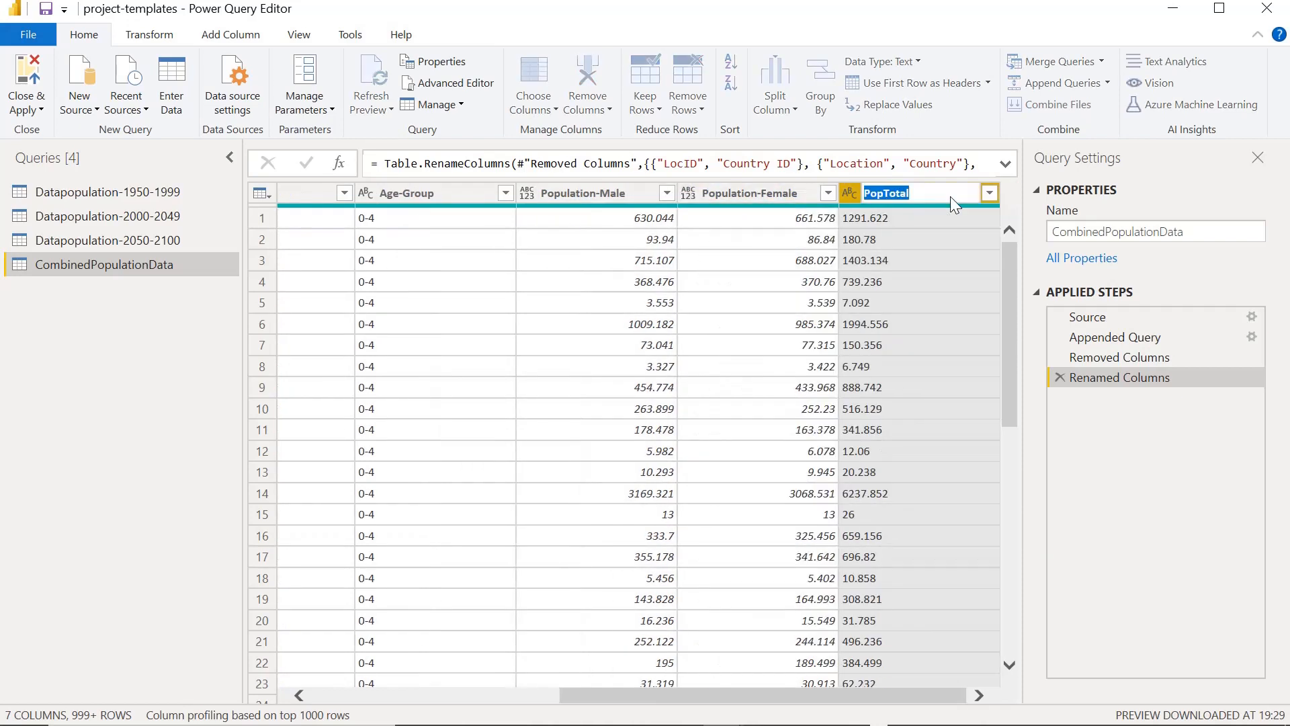
# Step: Rename the PopTotal column as Population-Total
pyautogui.write('Pop')
pyautogui.write('u')
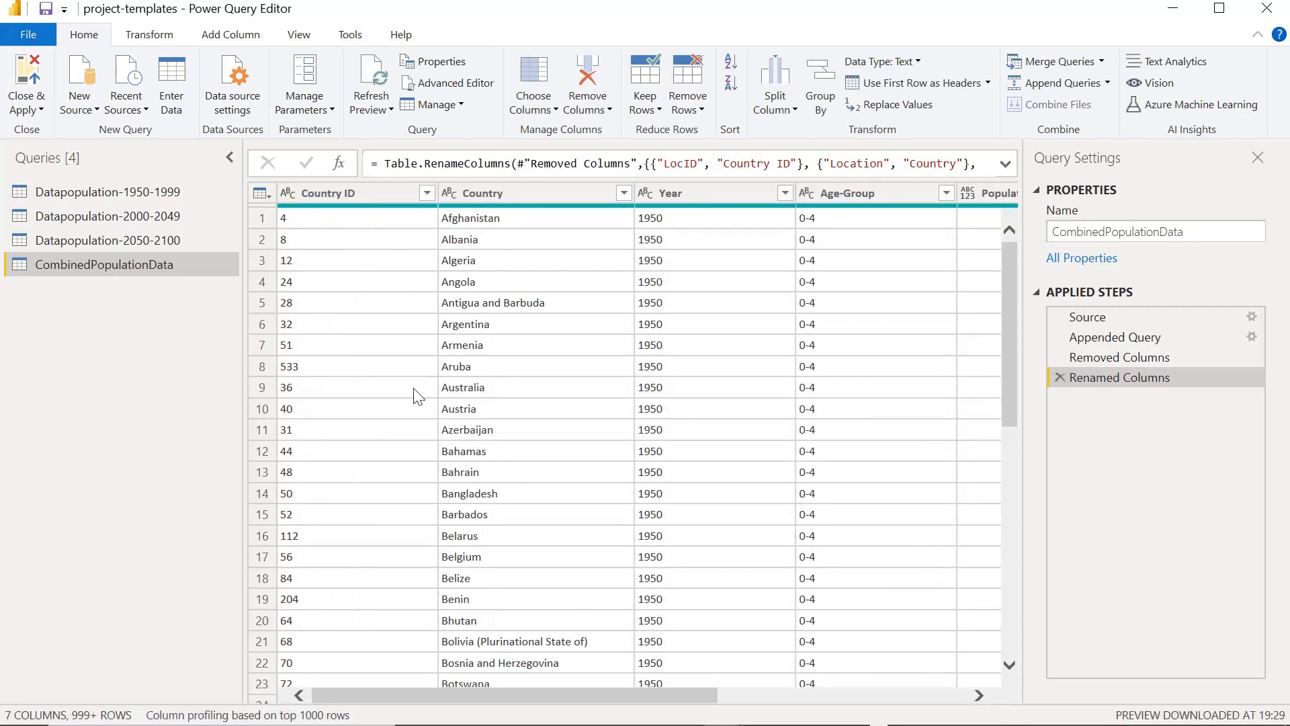
pyautogui.moveTo(552, 692); pyautogui.dragTo(404, 645)
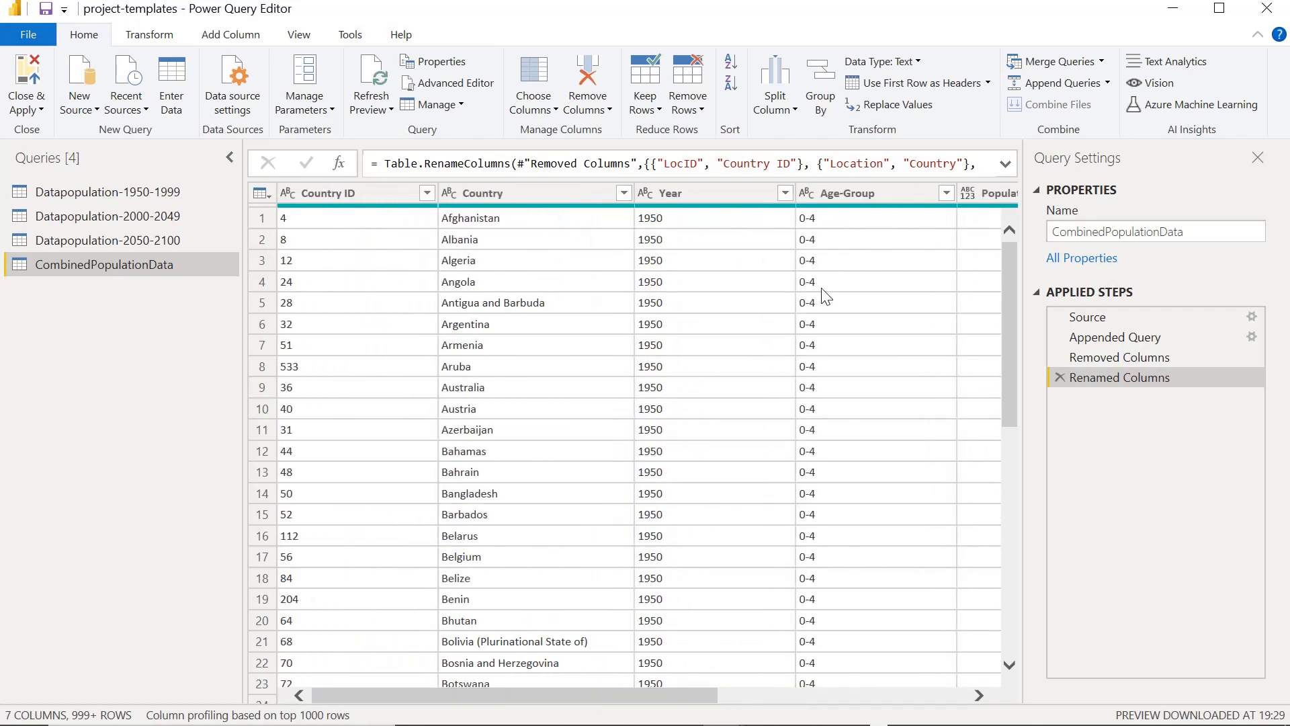
# Step: Review the renamed columns of the combined table from Country ID through Population-Total
pyautogui.click(947, 193)
pyautogui.click(911, 548)
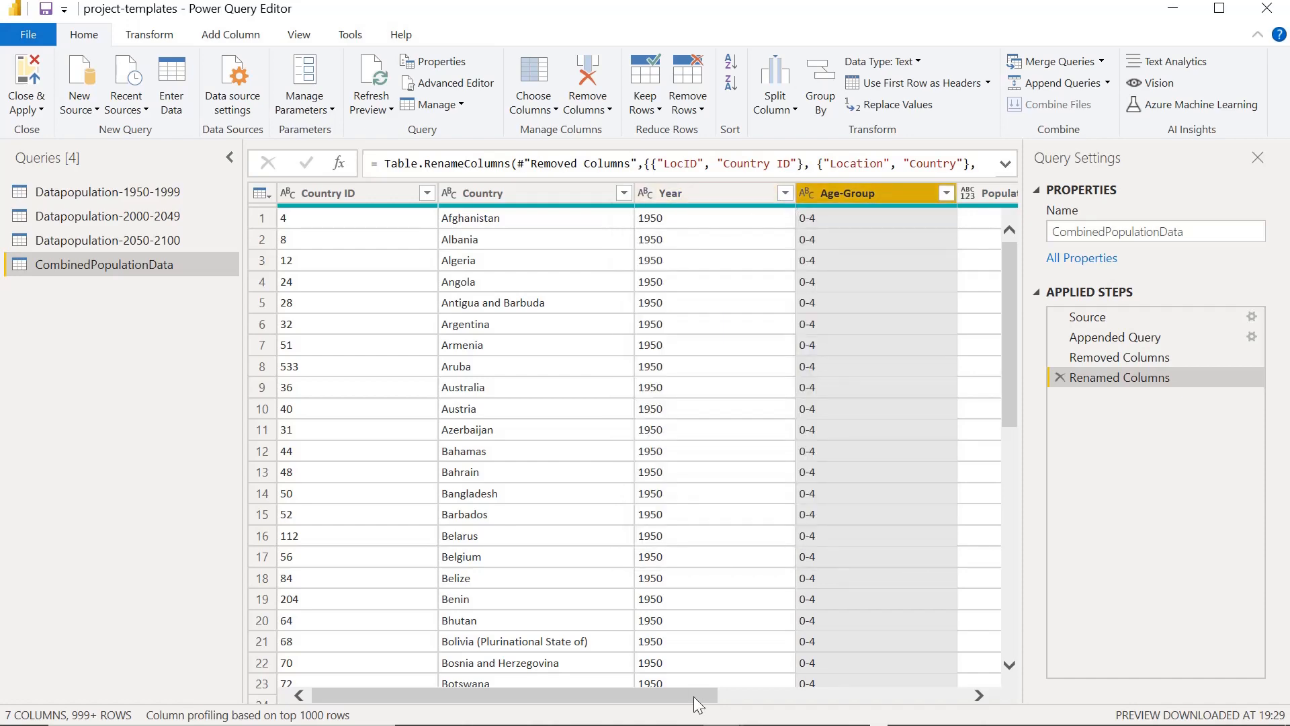
pyautogui.moveTo(693, 696); pyautogui.dragTo(977, 696)
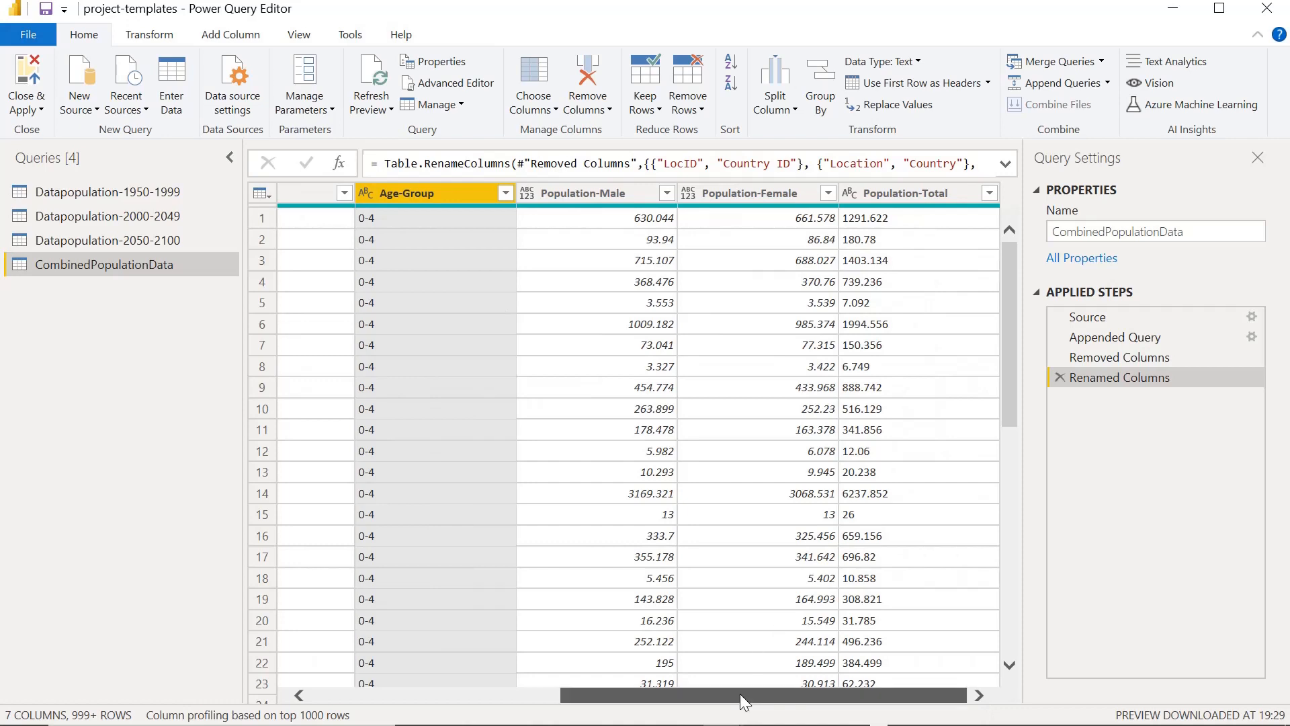
pyautogui.moveTo(740, 694); pyautogui.dragTo(490, 701)
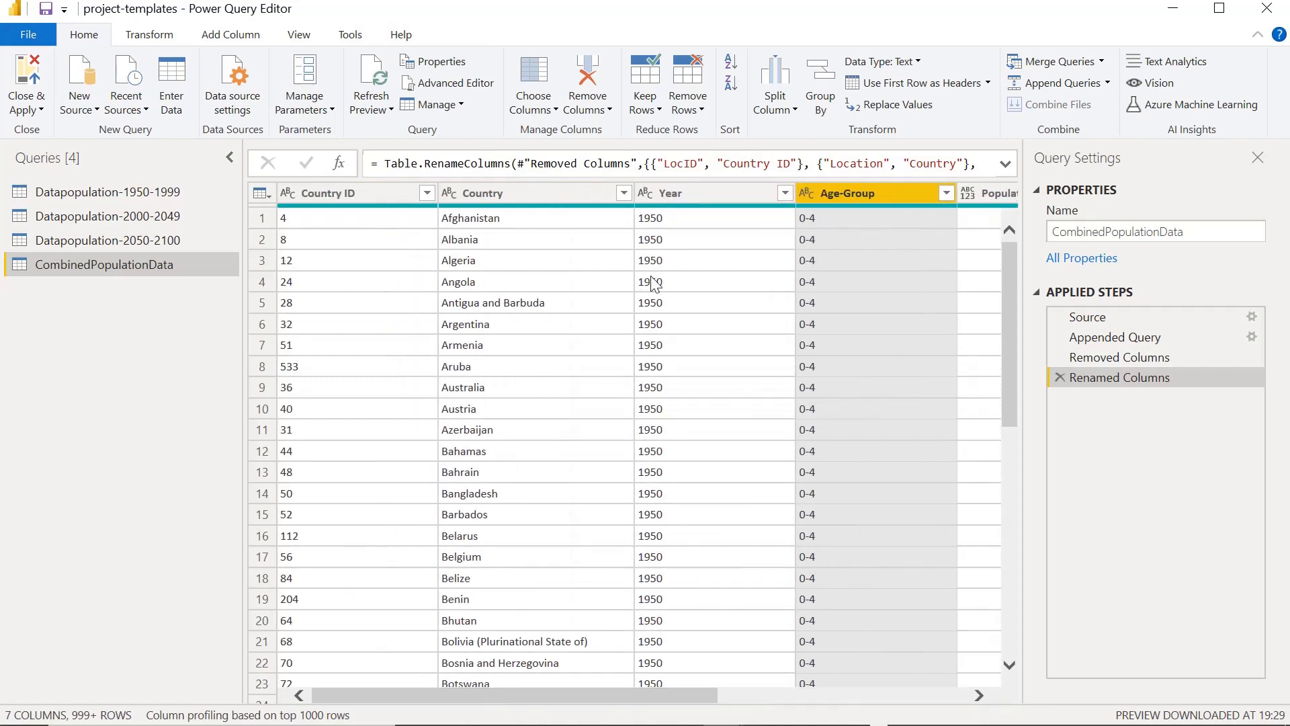
pyautogui.moveTo(442, 695); pyautogui.dragTo(739, 675)
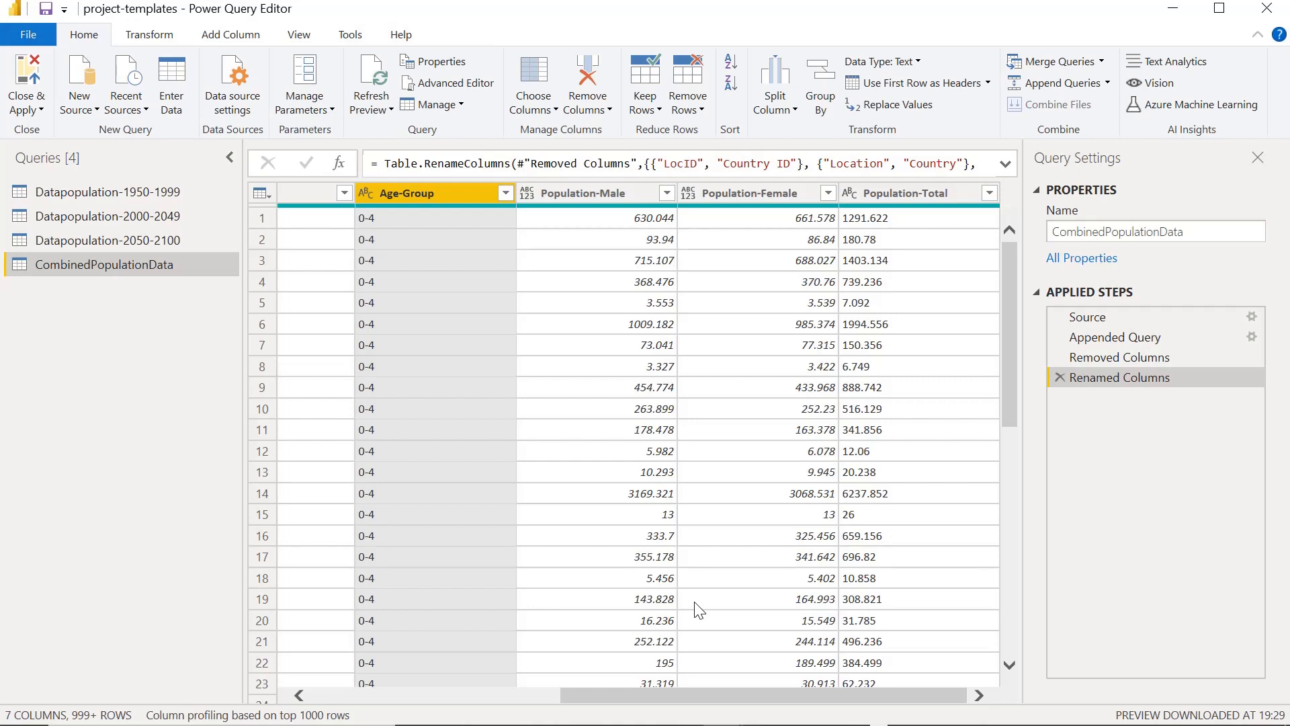
pyautogui.moveTo(636, 696); pyautogui.dragTo(324, 719)
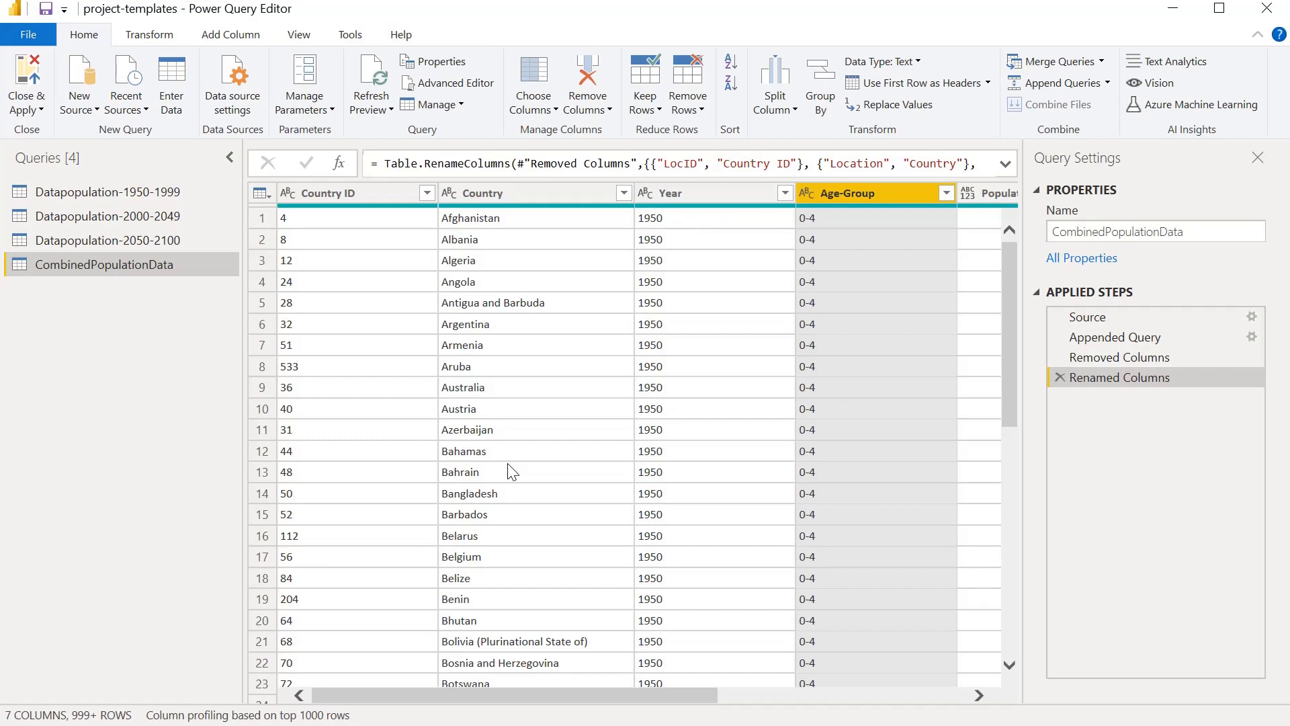
# Step: Load the full list of Age-Group filter values and check it for wrongly formatted age ranges, without applying a filter
pyautogui.click(946, 192)
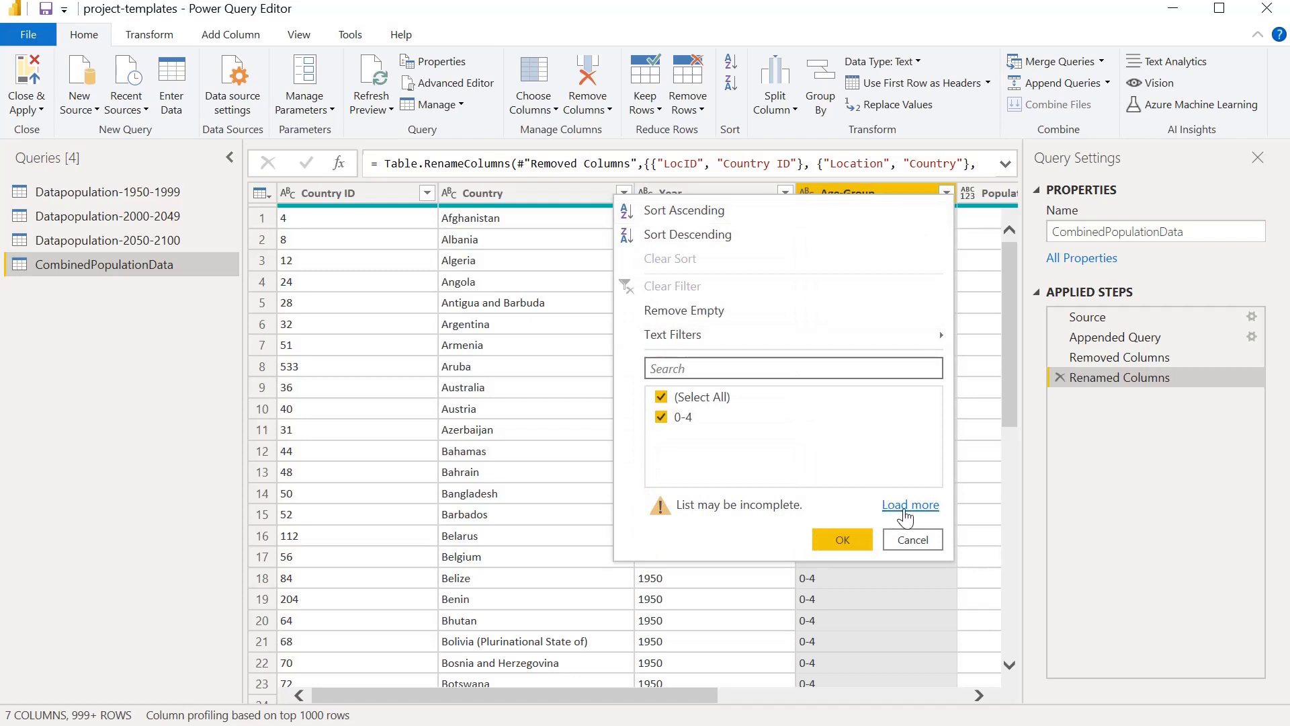
pyautogui.click(911, 505)
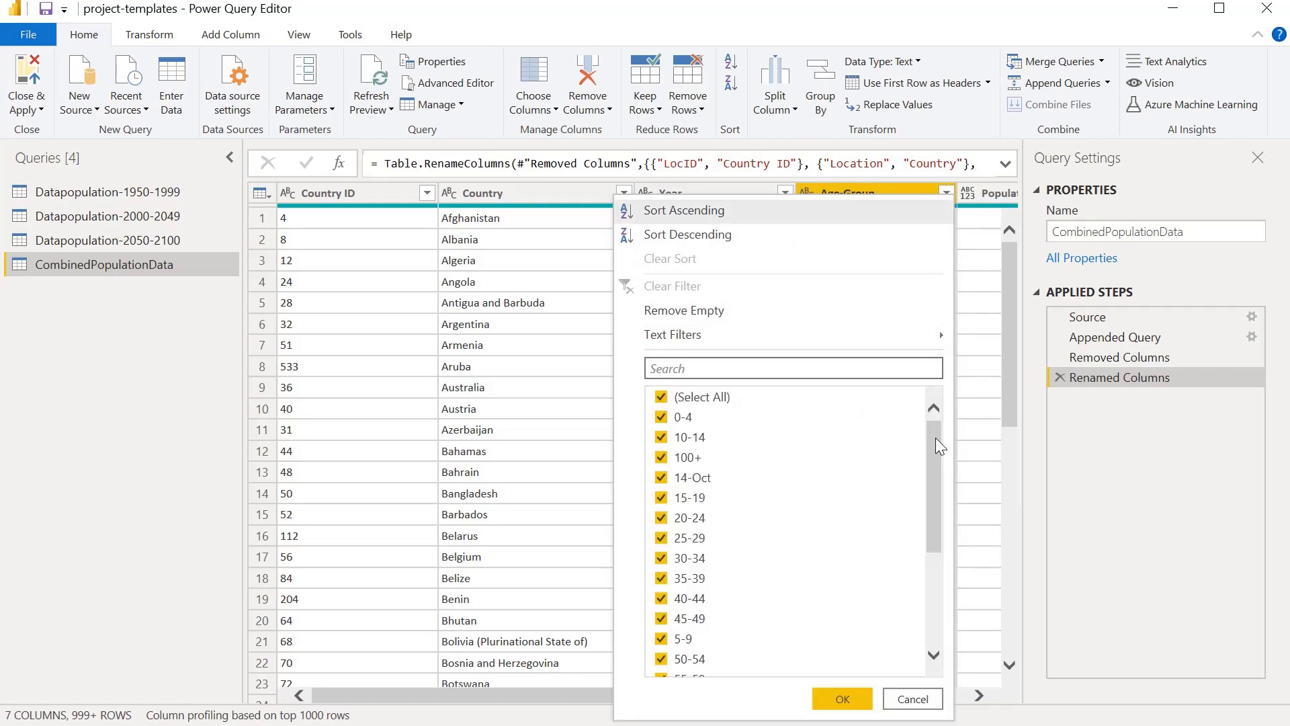
pyautogui.moveTo(934, 440); pyautogui.dragTo(938, 535)
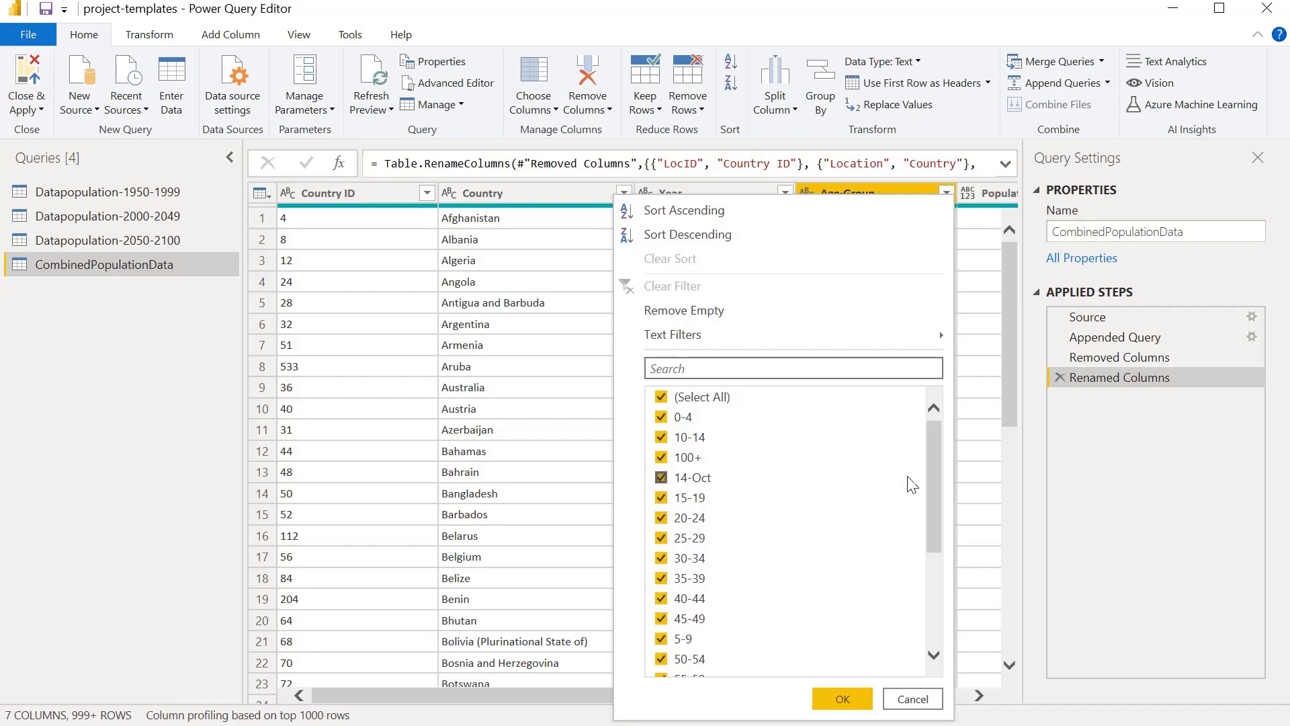
pyautogui.moveTo(936, 501); pyautogui.dragTo(936, 423)
pyautogui.click(912, 699)
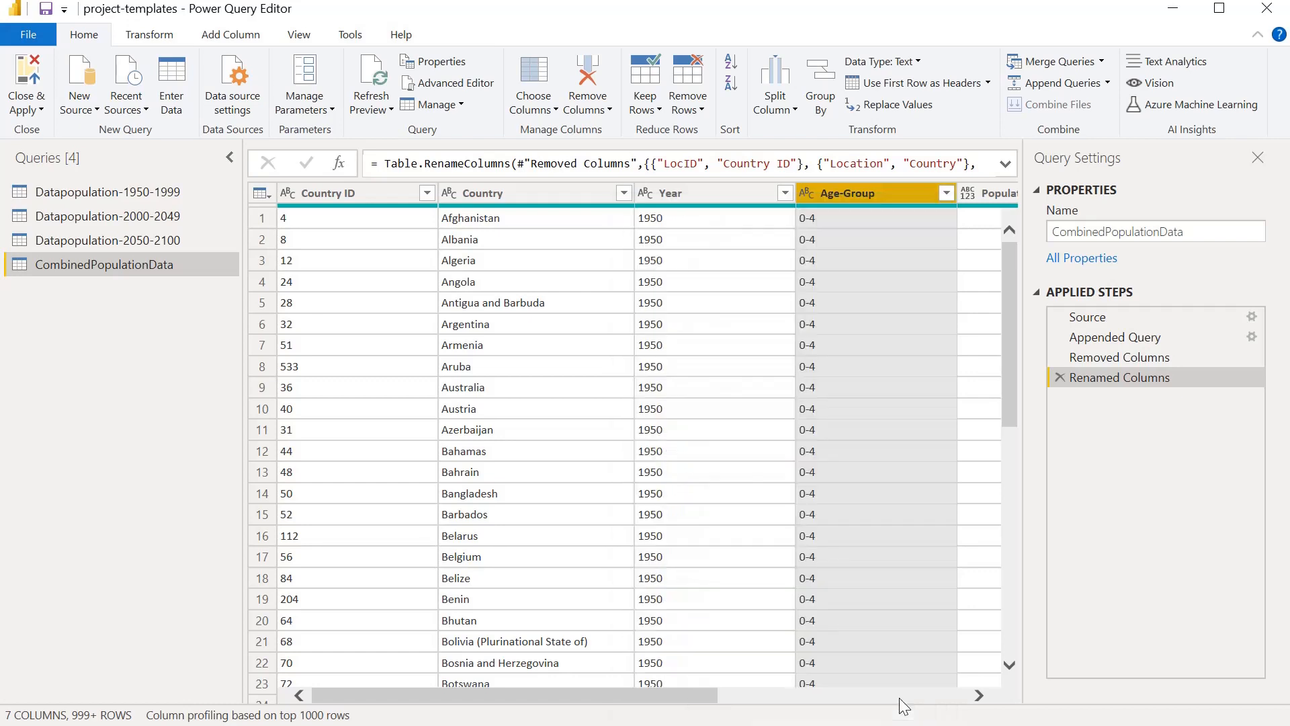
pyautogui.click(842, 297)
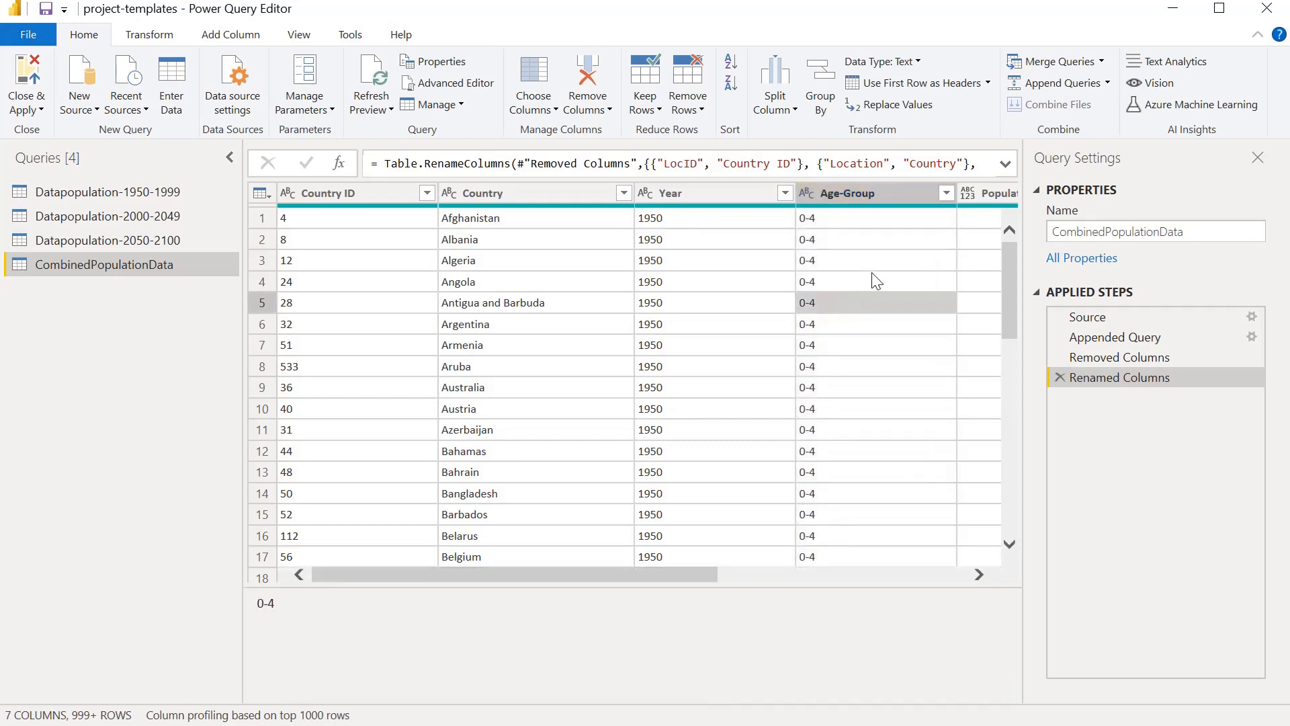
pyautogui.click(877, 280)
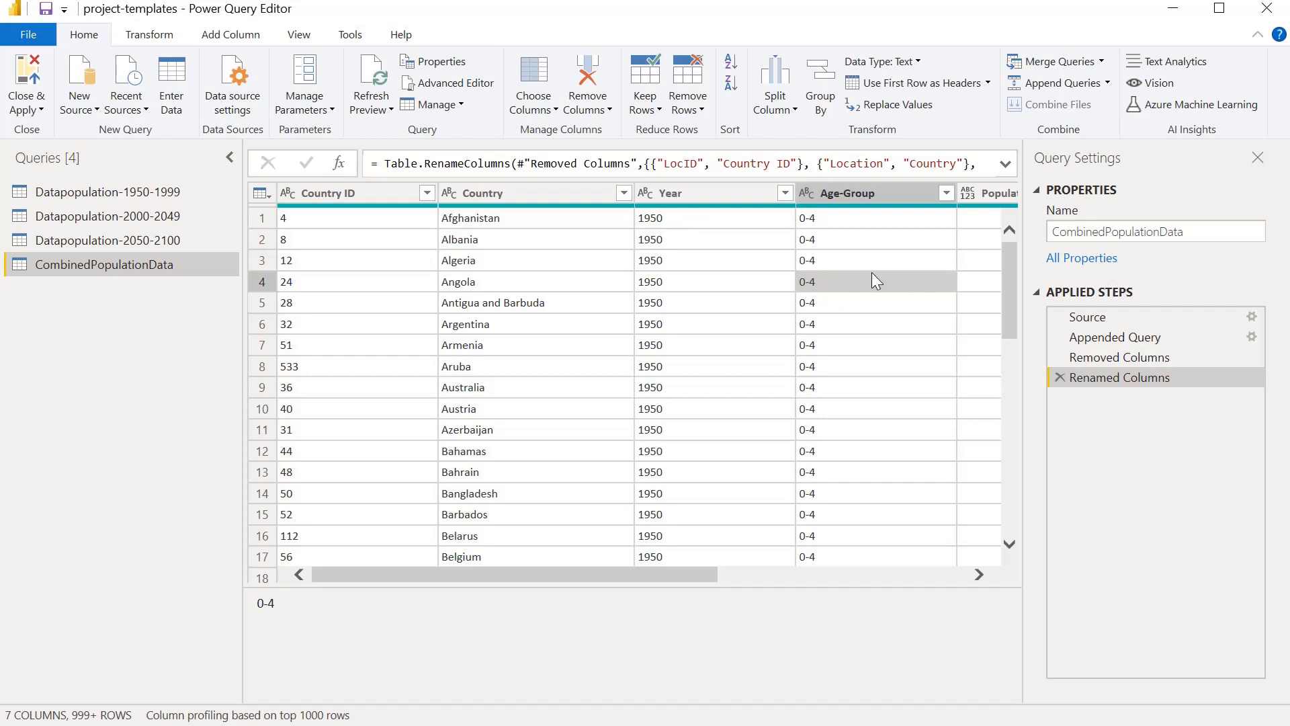
# Step: Switch to File Explorer and open the source file Datapopulation-1950-1999 in Notepad
pyautogui.hotkey('alt', 'Tab')
pyautogui.click(368, 229)
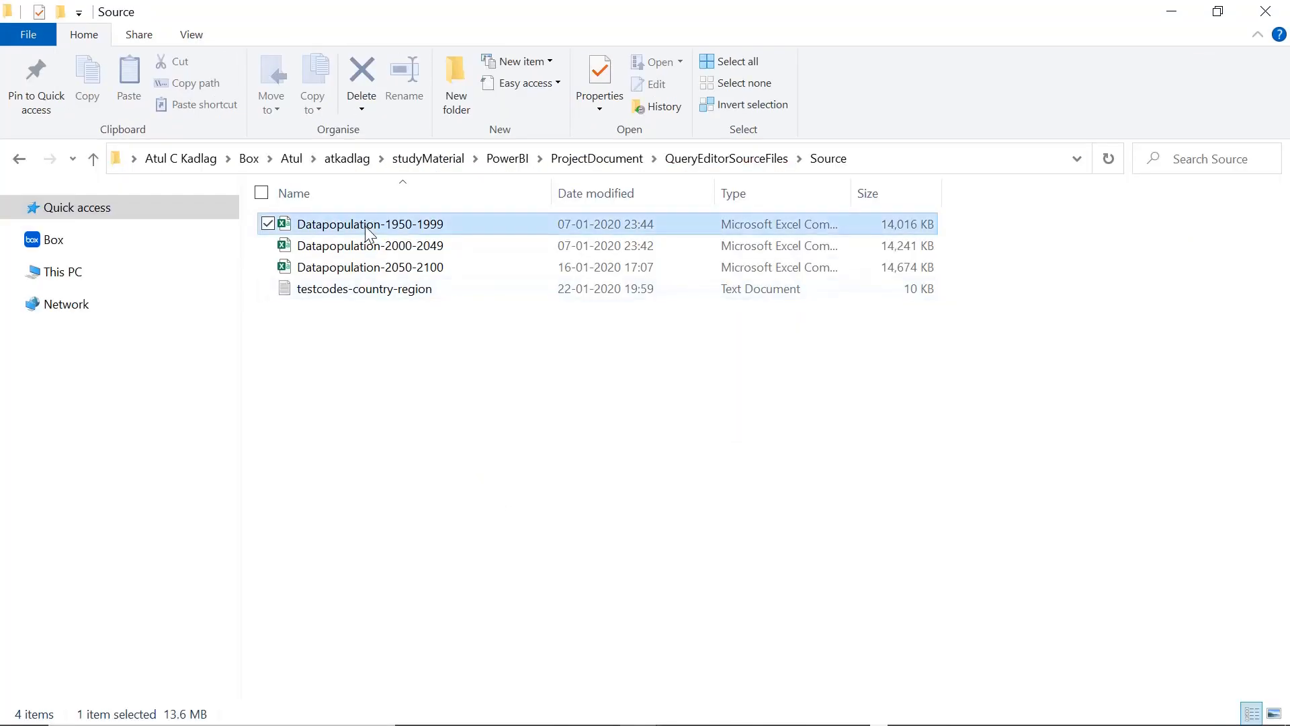
pyautogui.rightClick(369, 229)
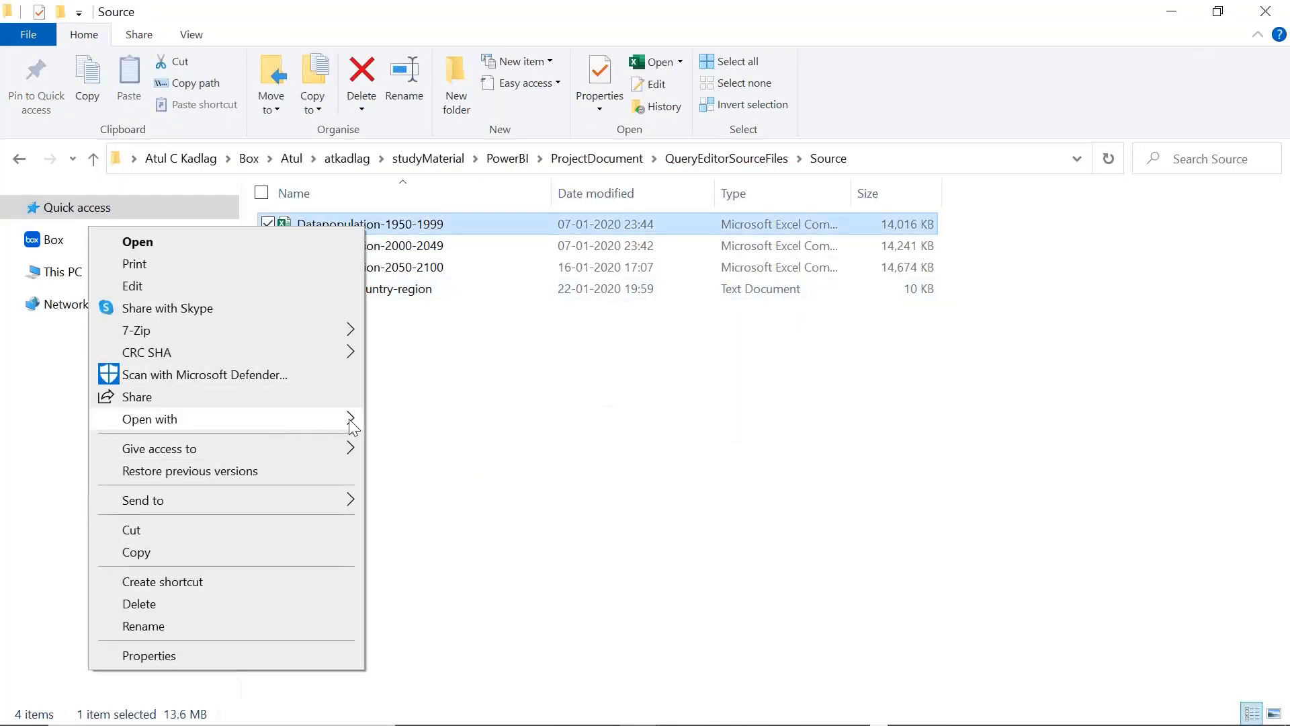
pyautogui.moveTo(352, 427)
pyautogui.click(416, 440)
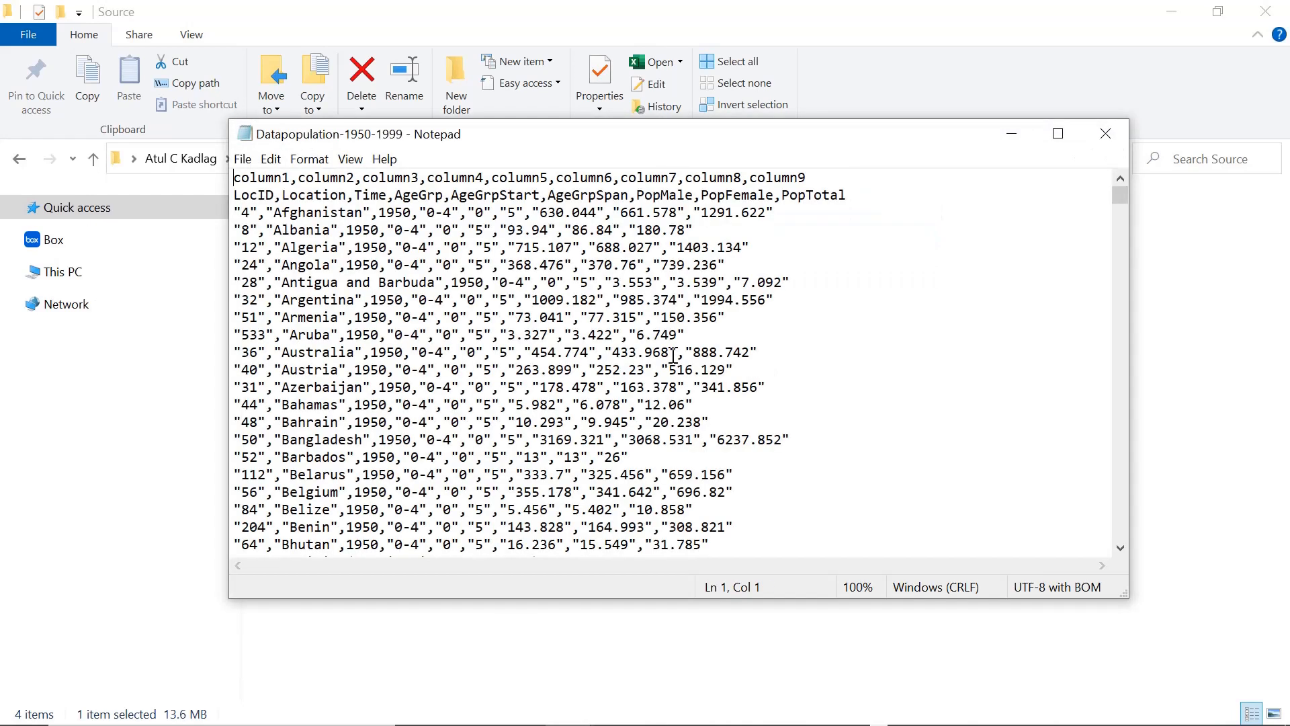
# Step: Search the source file for the text 14-Oct
pyautogui.click(673, 355)
pyautogui.hotkey('ctrl', 'f')
pyautogui.write('14-')
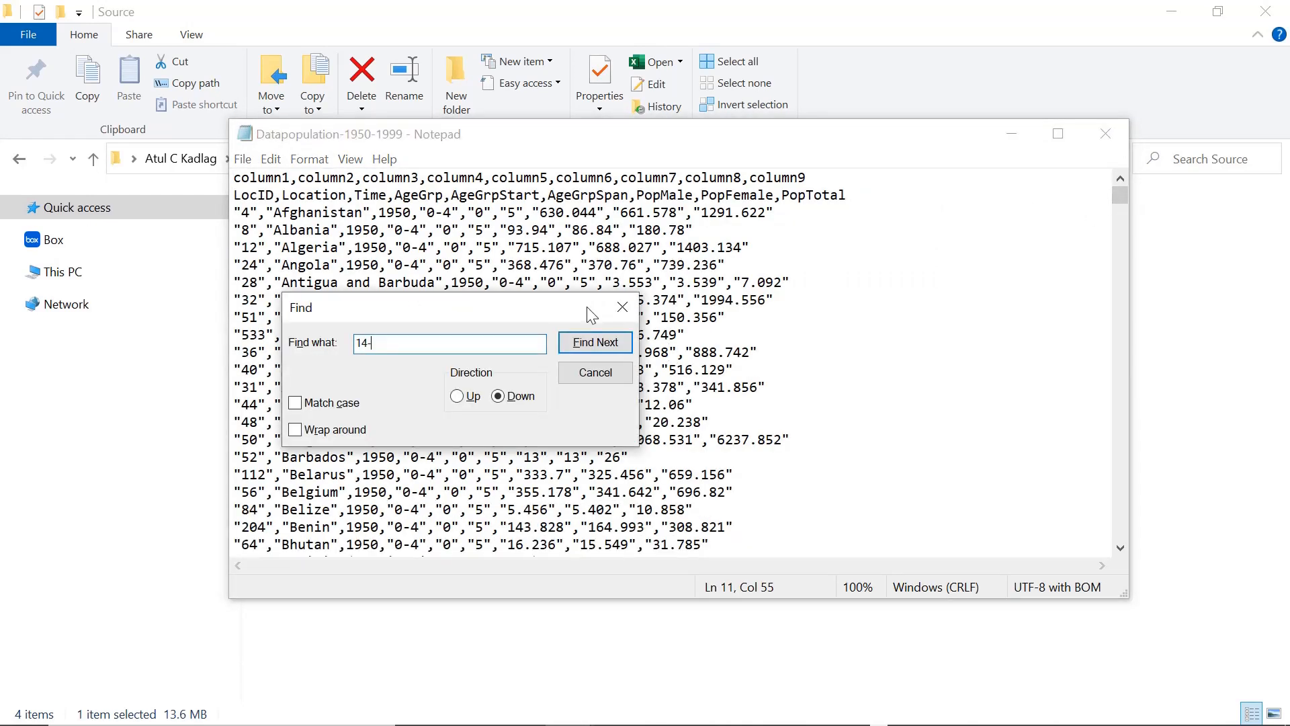
pyautogui.write('Oct')
pyautogui.press('Return')
pyautogui.press('Escape')
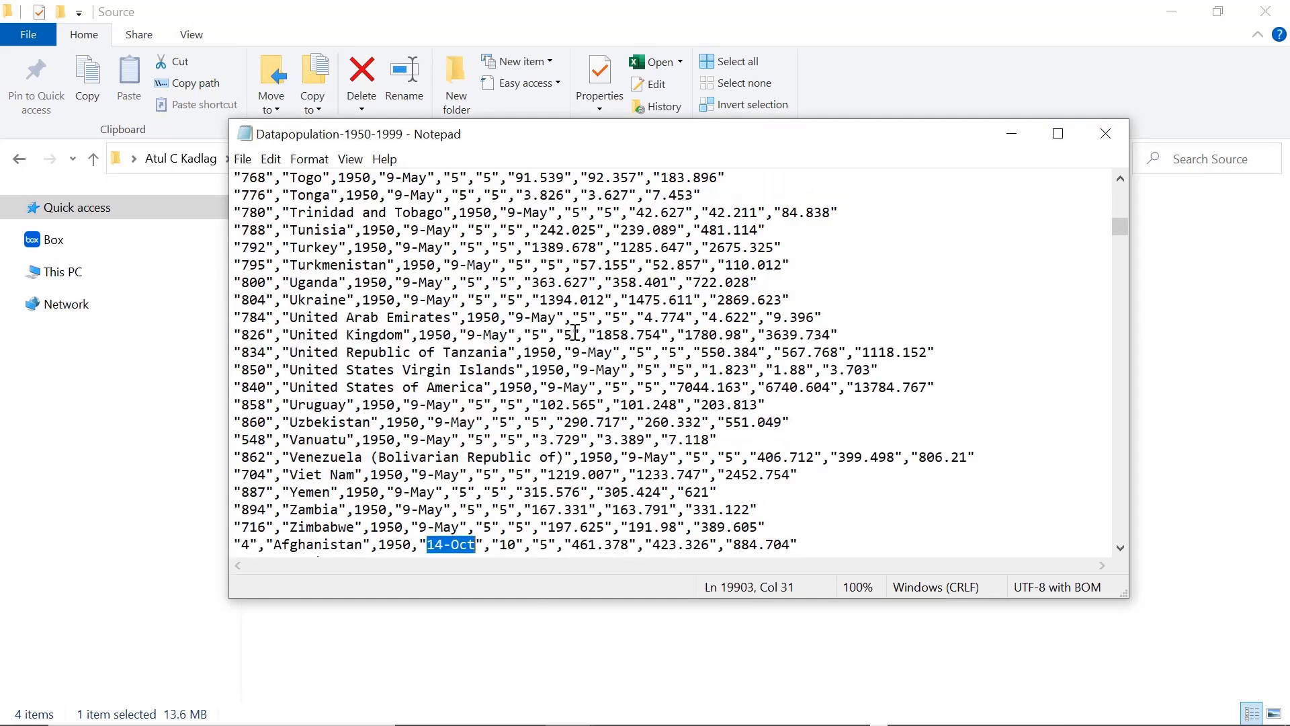
# Step: Compare the AgeGrp values in the rows around the match with those much further down the source file
pyautogui.doubleClick(1120, 548)
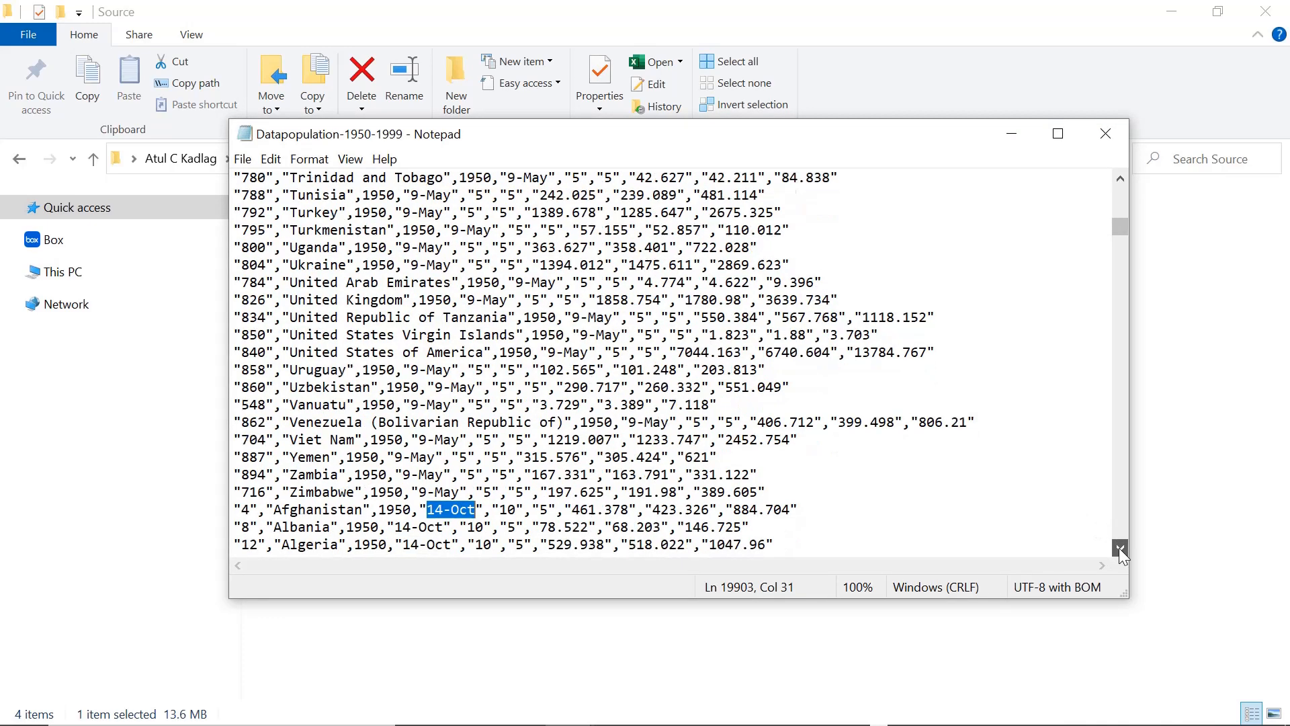
pyautogui.click(1120, 549)
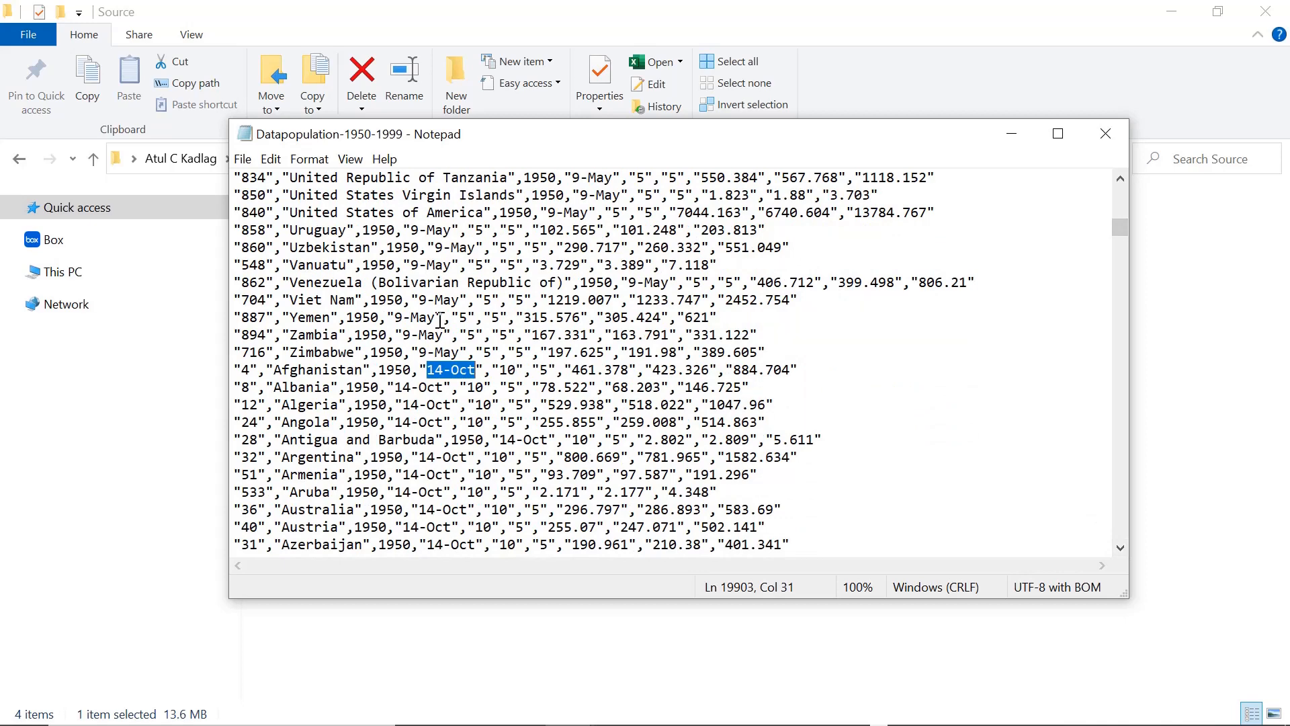
pyautogui.moveTo(427, 369); pyautogui.dragTo(460, 352)
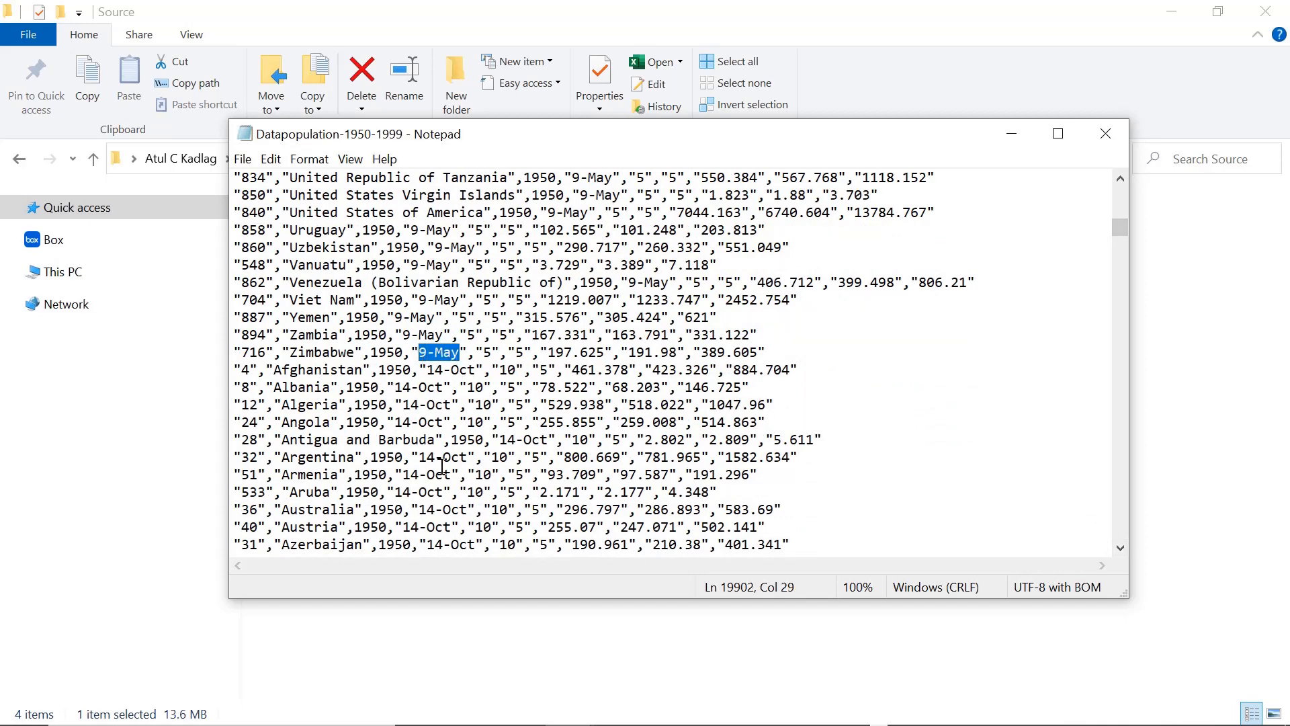
pyautogui.click(1121, 179)
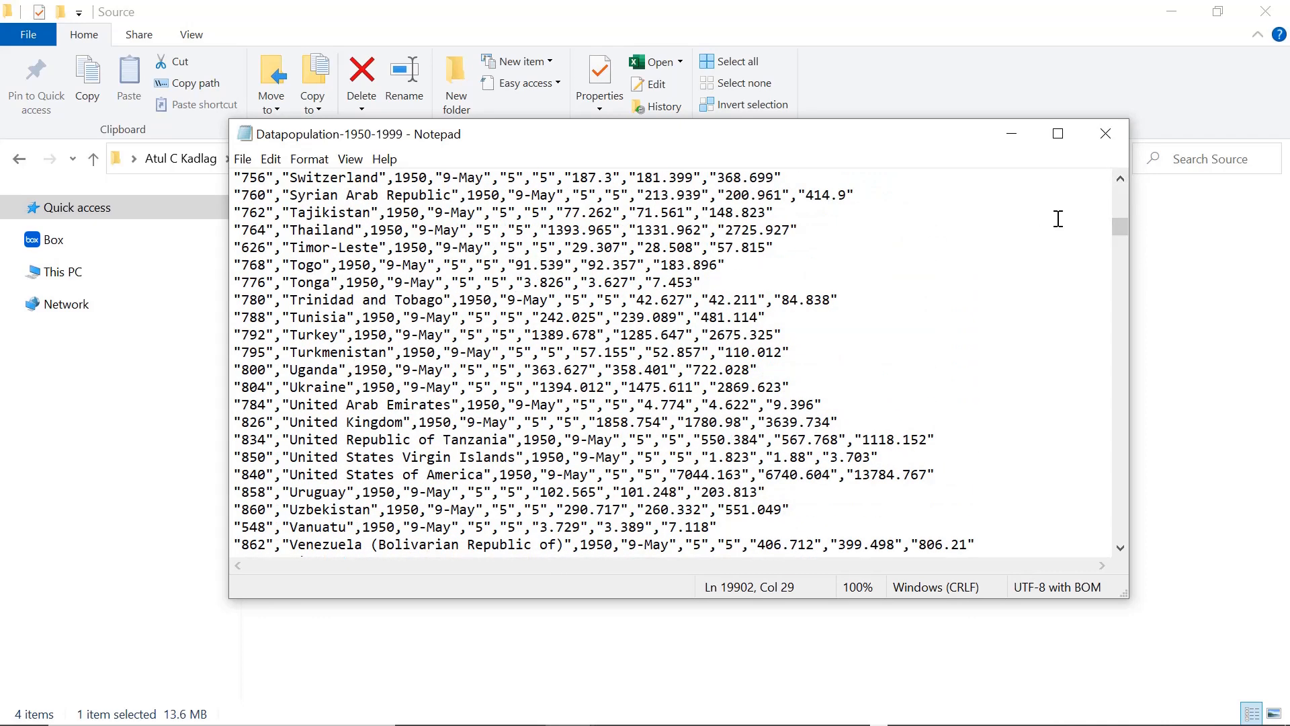
pyautogui.moveTo(1120, 227); pyautogui.dragTo(1120, 336)
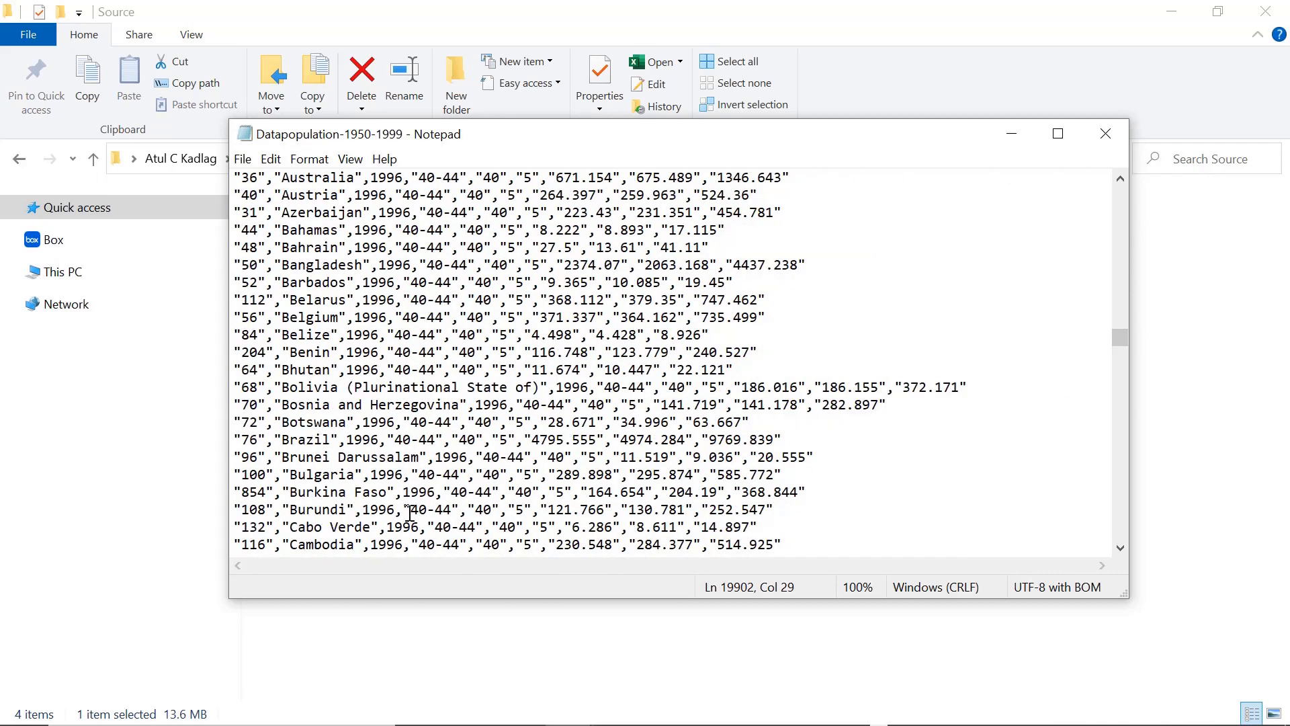
pyautogui.moveTo(409, 513); pyautogui.dragTo(451, 510)
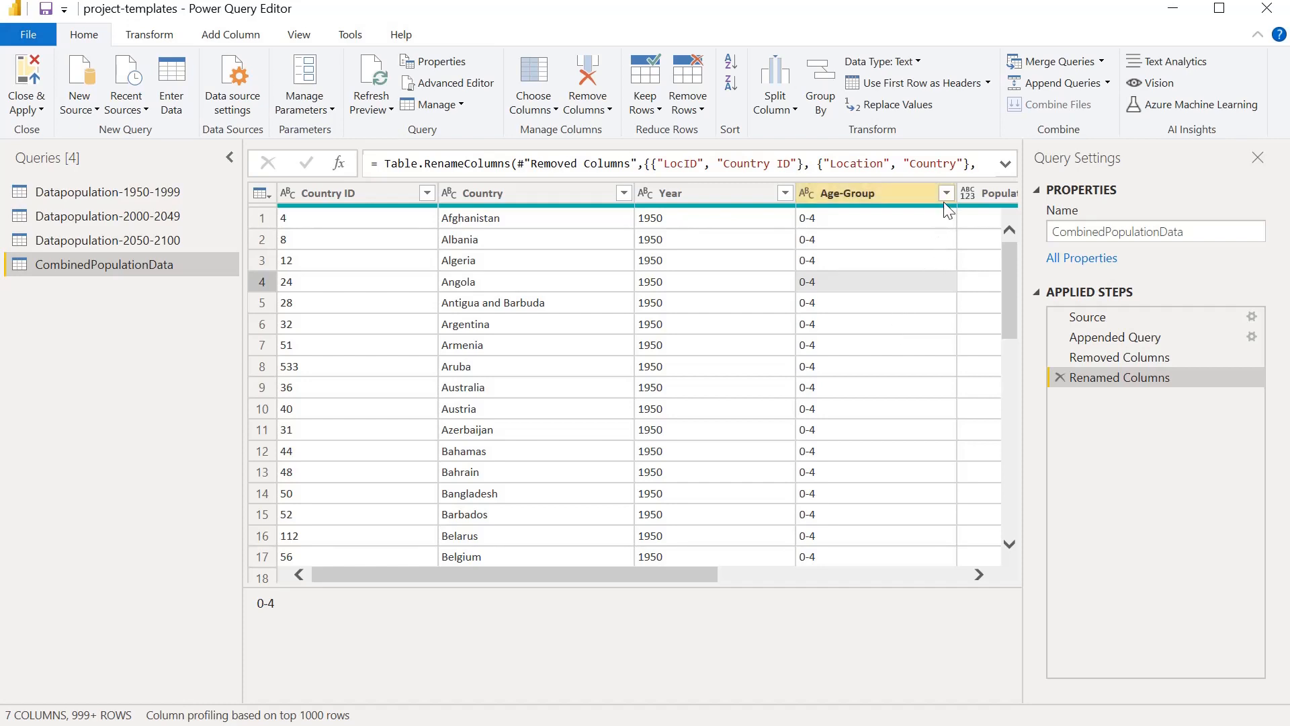
# Step: Switch back to Power Query Editor and replace the value 14-Oct with 10-14 in the Age-Group column
pyautogui.rightClick(900, 193)
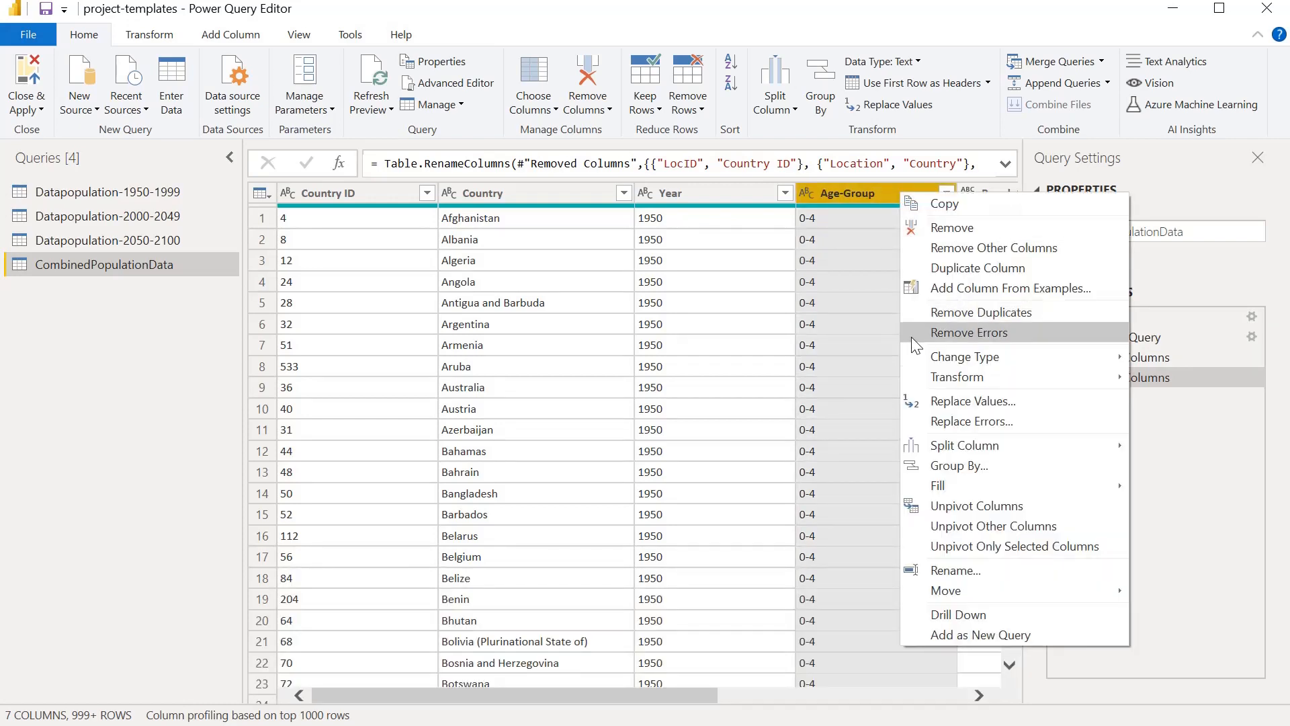
pyautogui.click(840, 194)
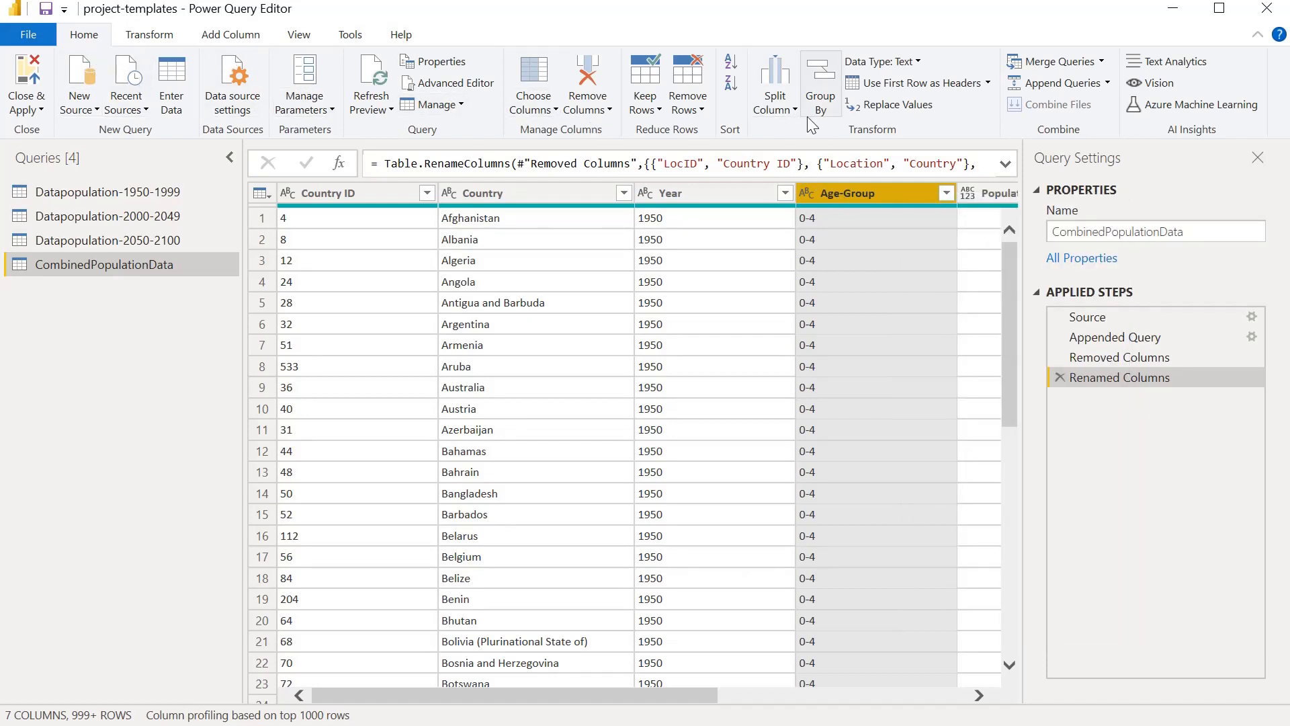
pyautogui.click(897, 108)
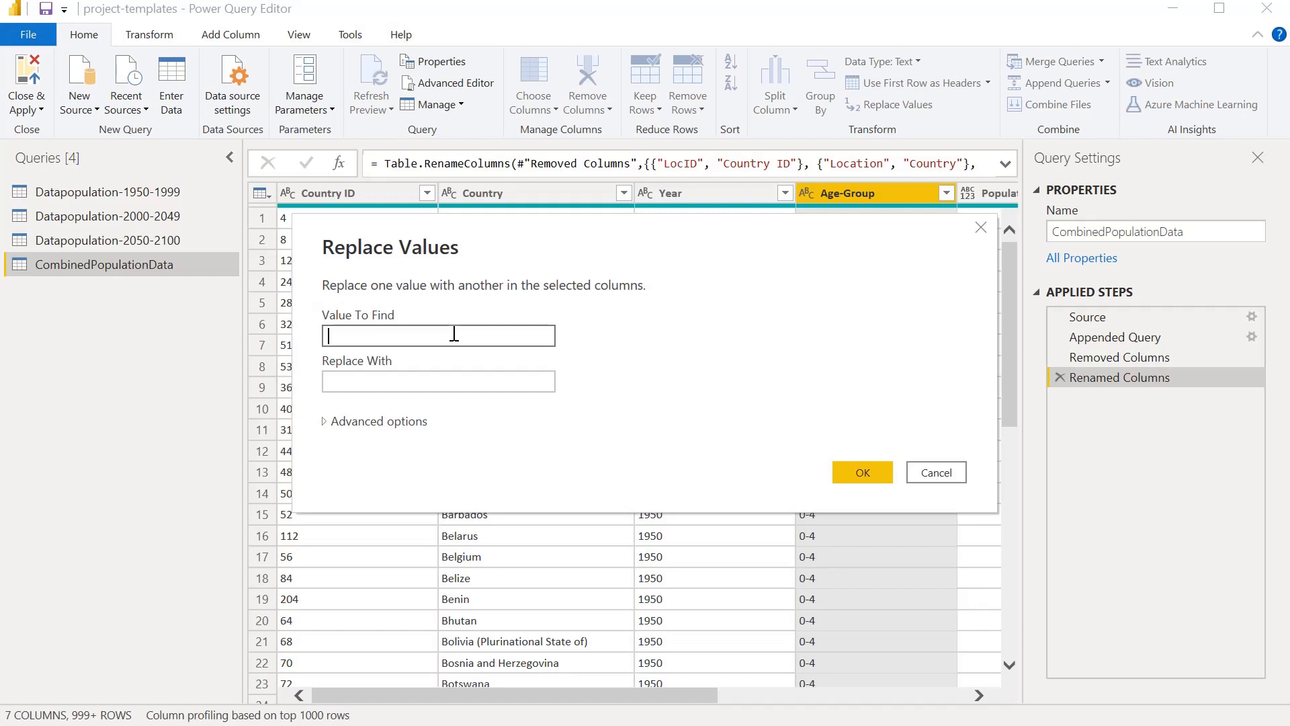
pyautogui.write('14-Oct')
pyautogui.press('Tab')
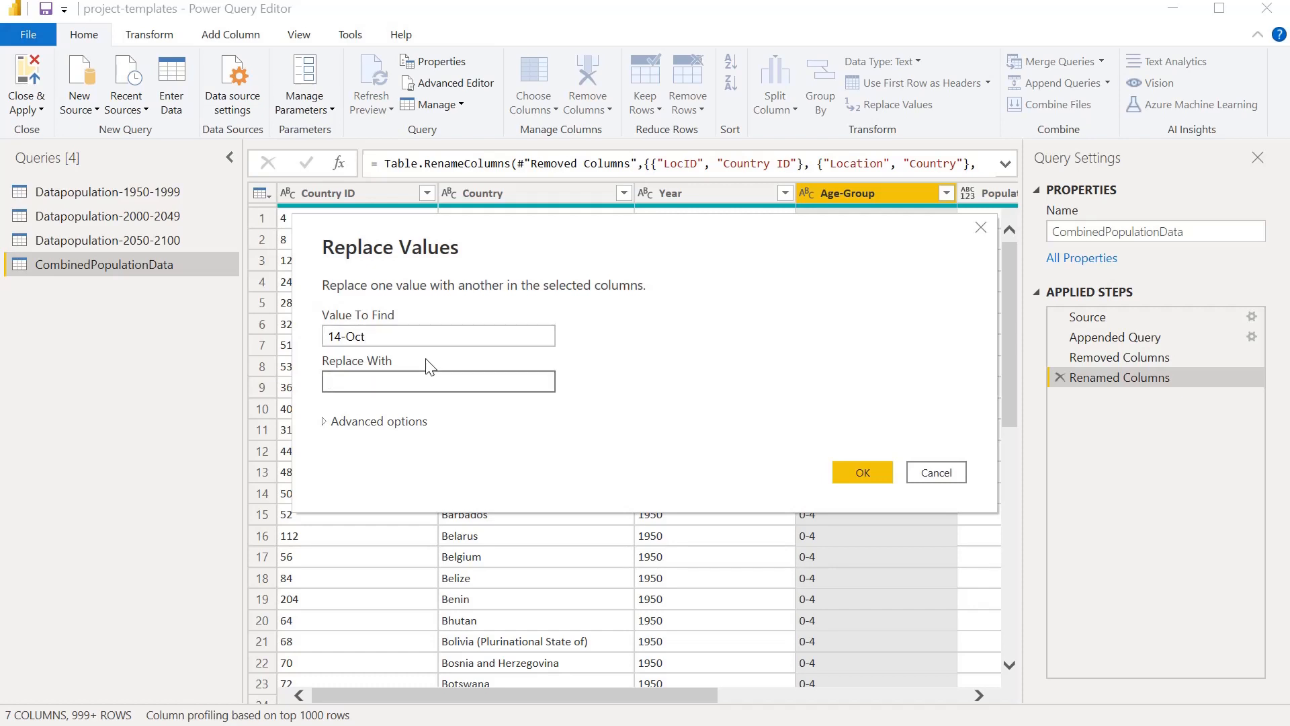
pyautogui.write('10-14')
pyautogui.click(848, 473)
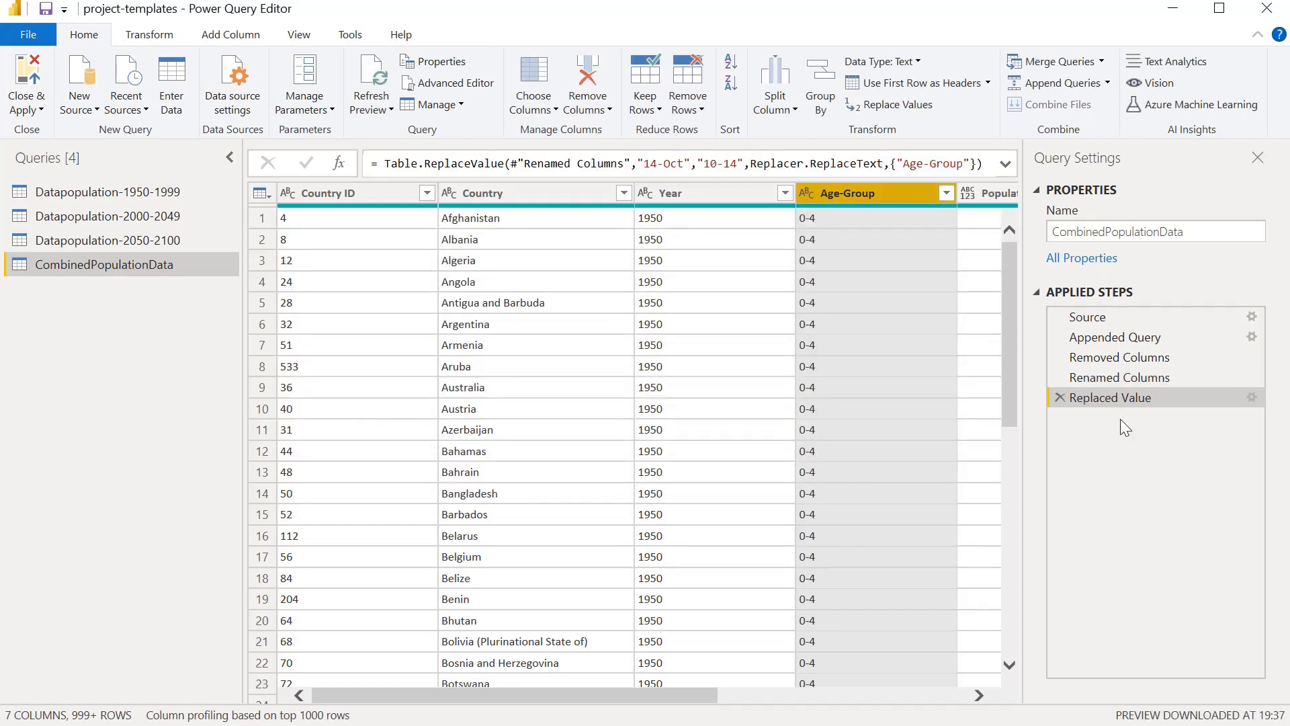
# Step: Load the complete Age-Group value list again and check it for remaining date-like entries, leaving the column unfiltered
pyautogui.click(947, 193)
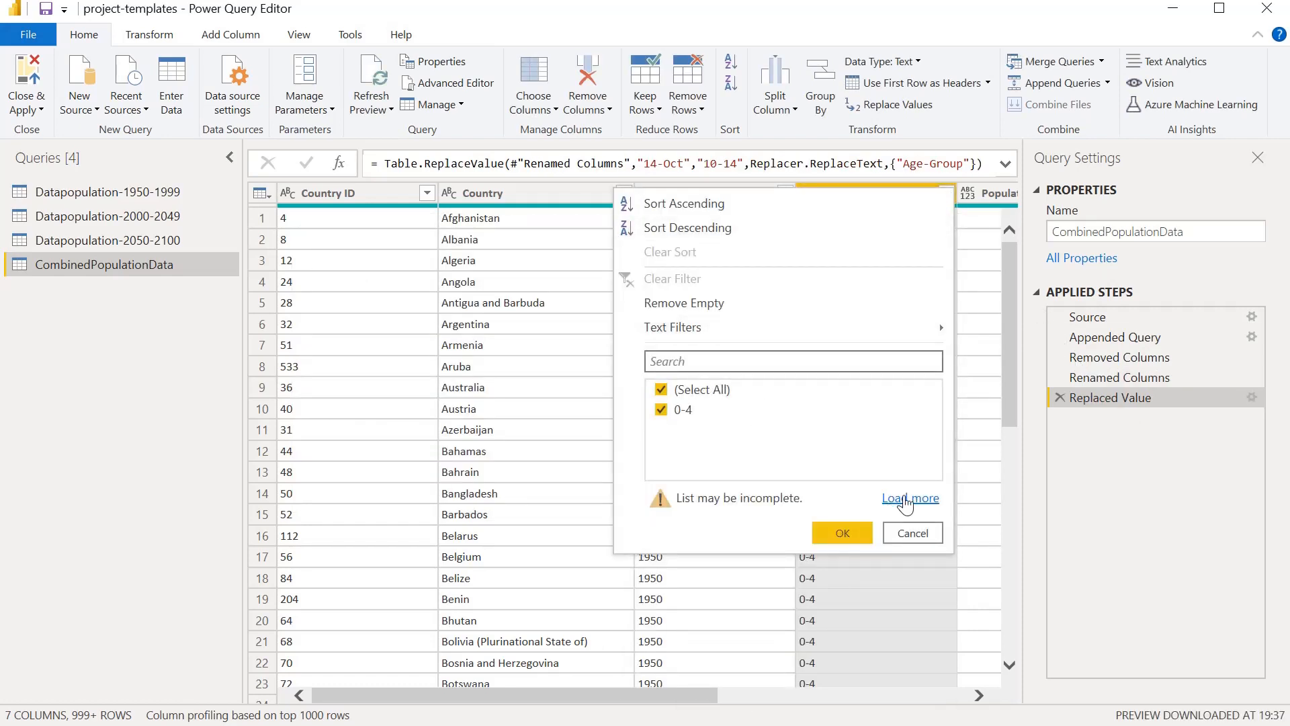
pyautogui.click(905, 501)
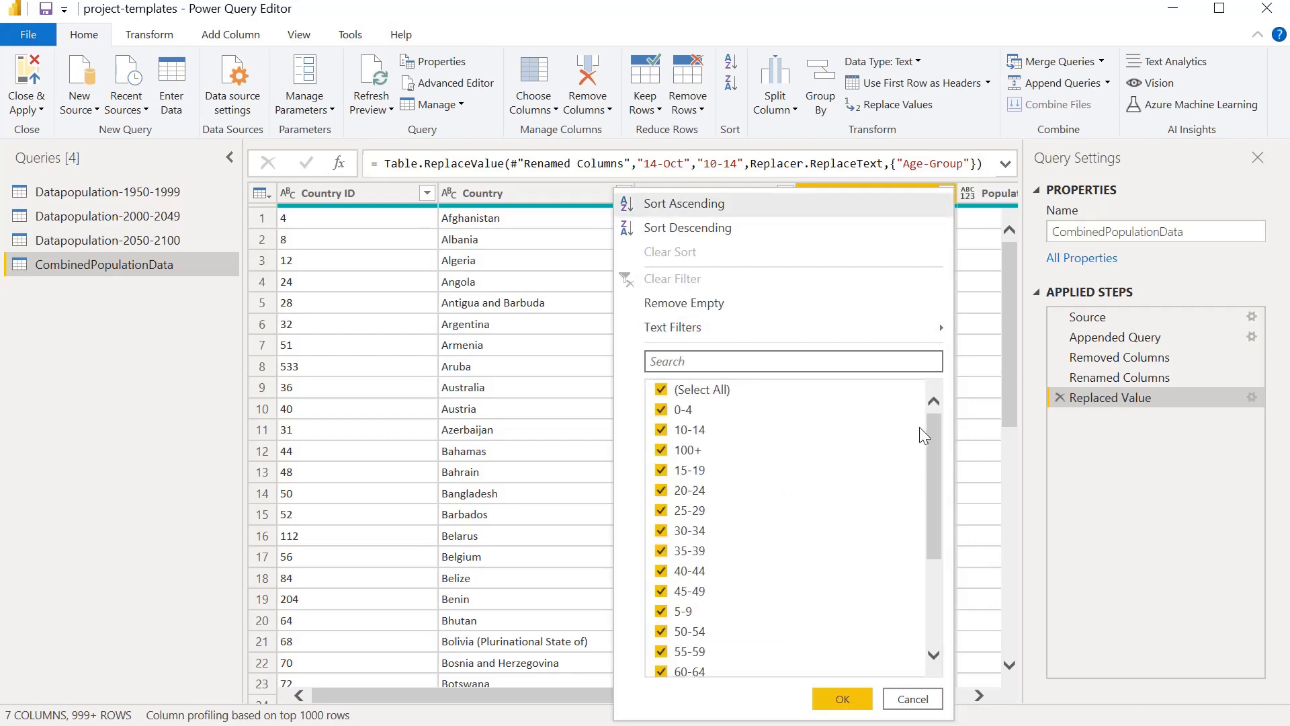
pyautogui.moveTo(933, 435); pyautogui.dragTo(944, 570)
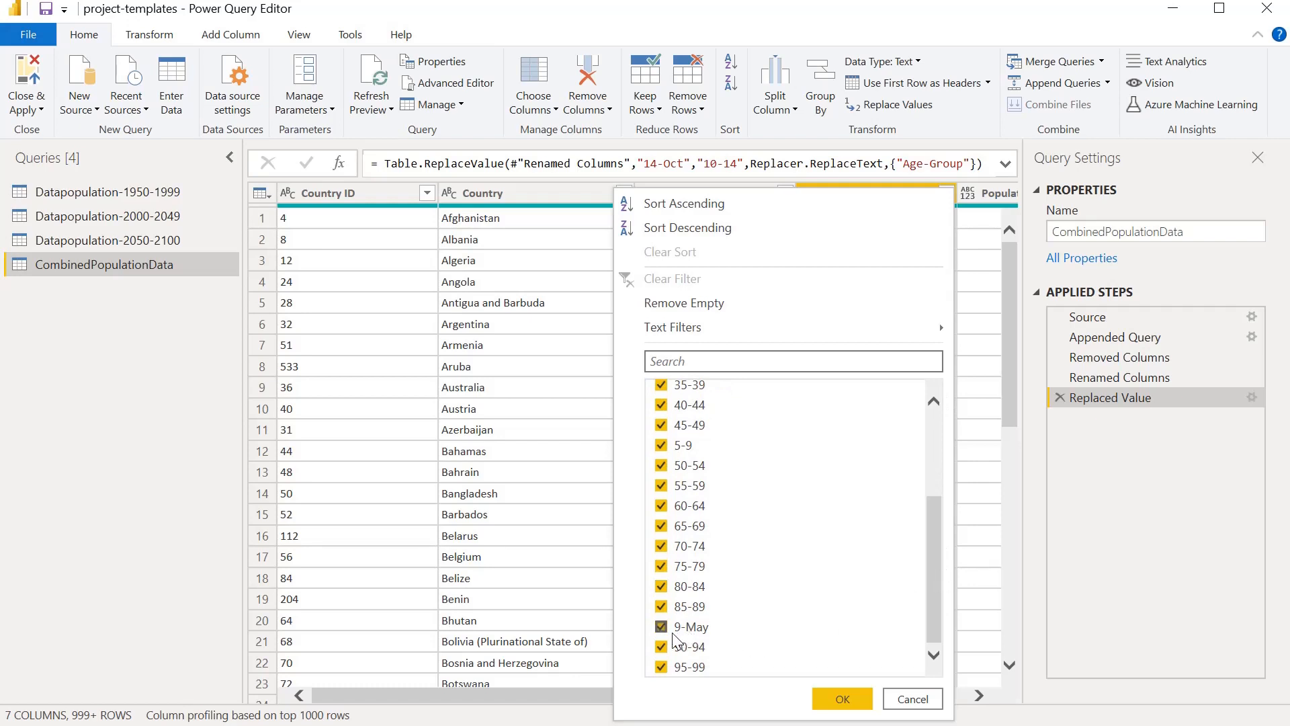
pyautogui.click(913, 699)
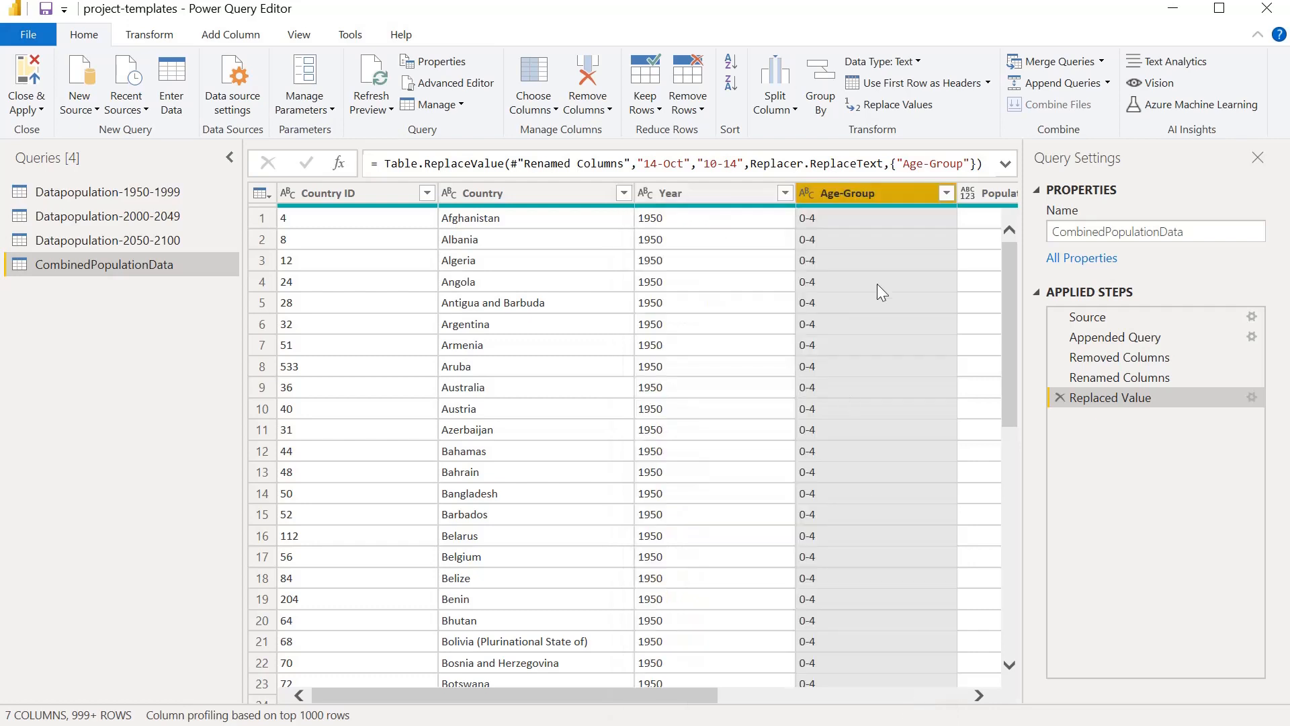
# Step: Load the complete Age-Group value list and filter the column to show only the 9-May rows
pyautogui.click(946, 195)
pyautogui.click(665, 383)
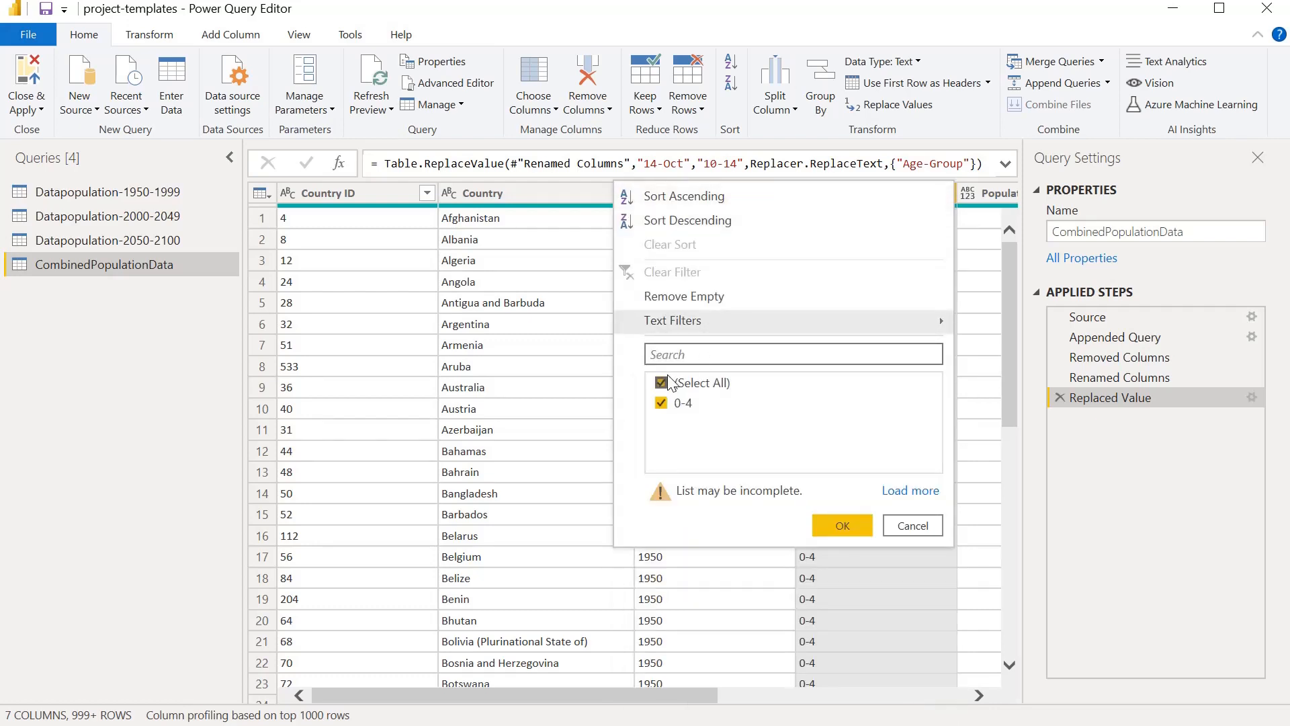
pyautogui.click(934, 490)
pyautogui.moveTo(938, 501); pyautogui.dragTo(938, 583)
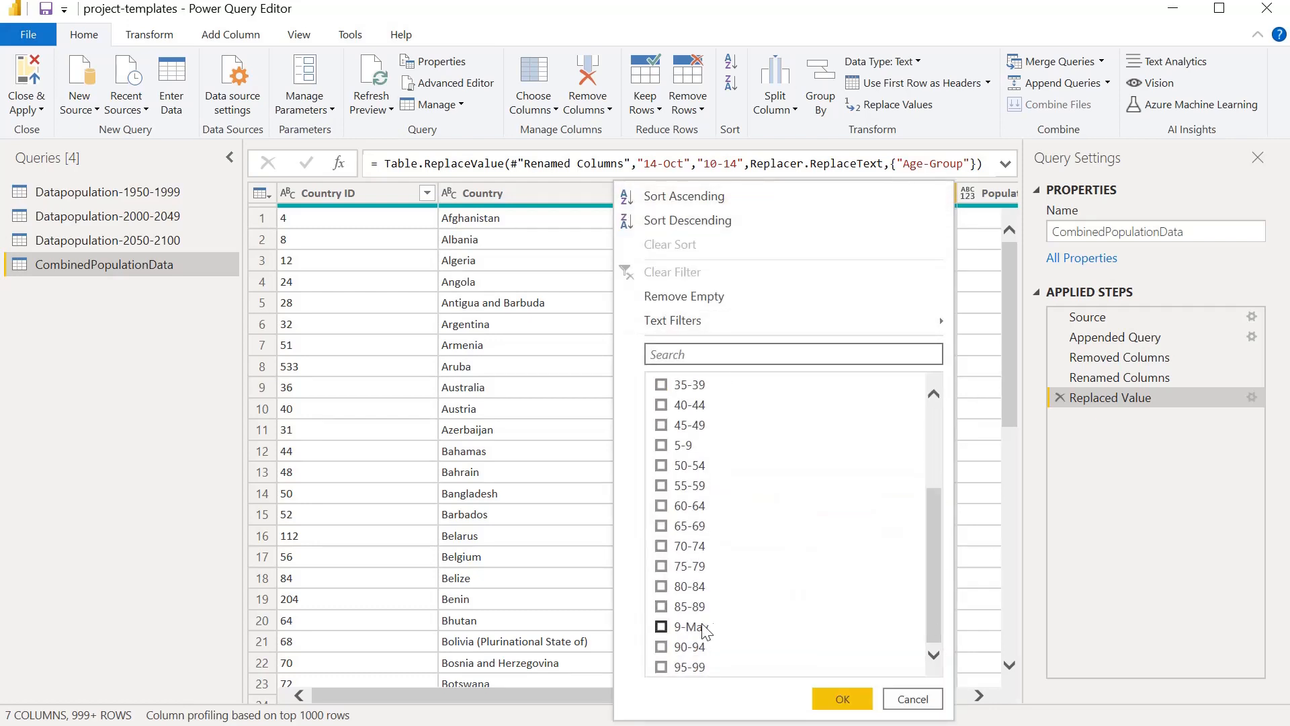
pyautogui.click(662, 626)
pyautogui.click(842, 699)
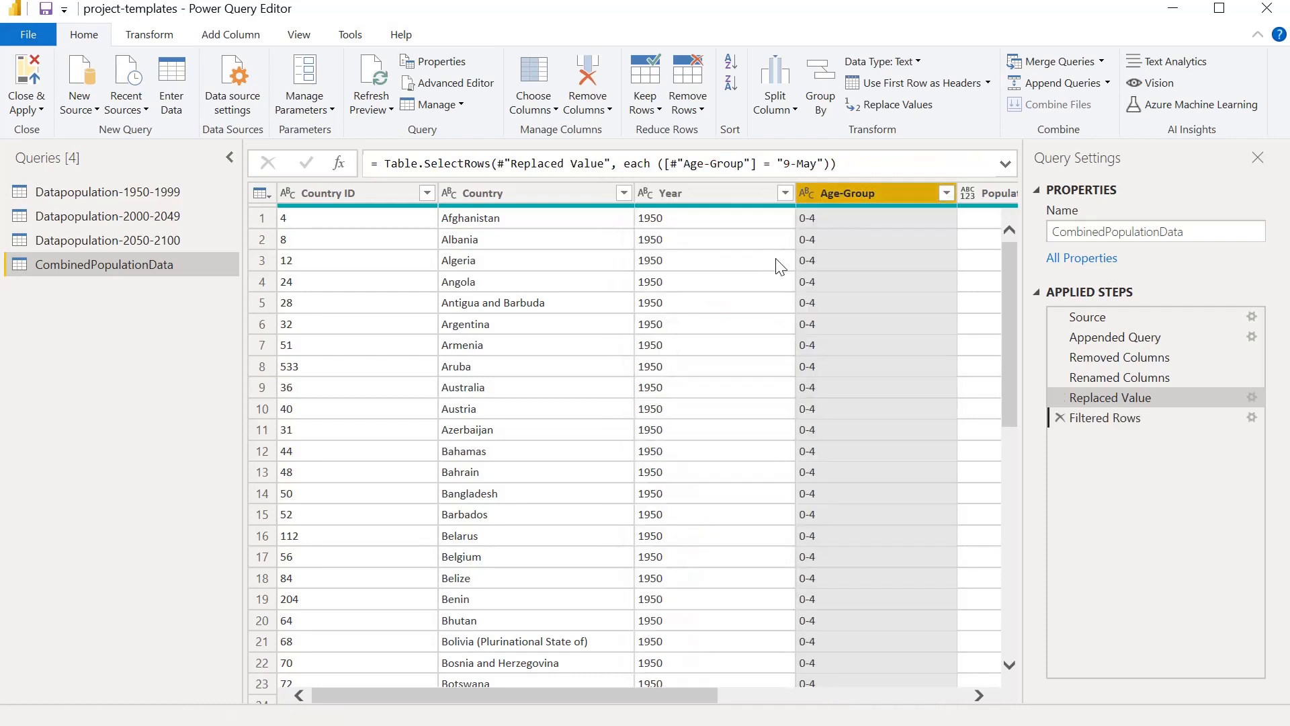
# Step: Replace the value 9-May with 05-09 in the Age-Group column
pyautogui.click(824, 239)
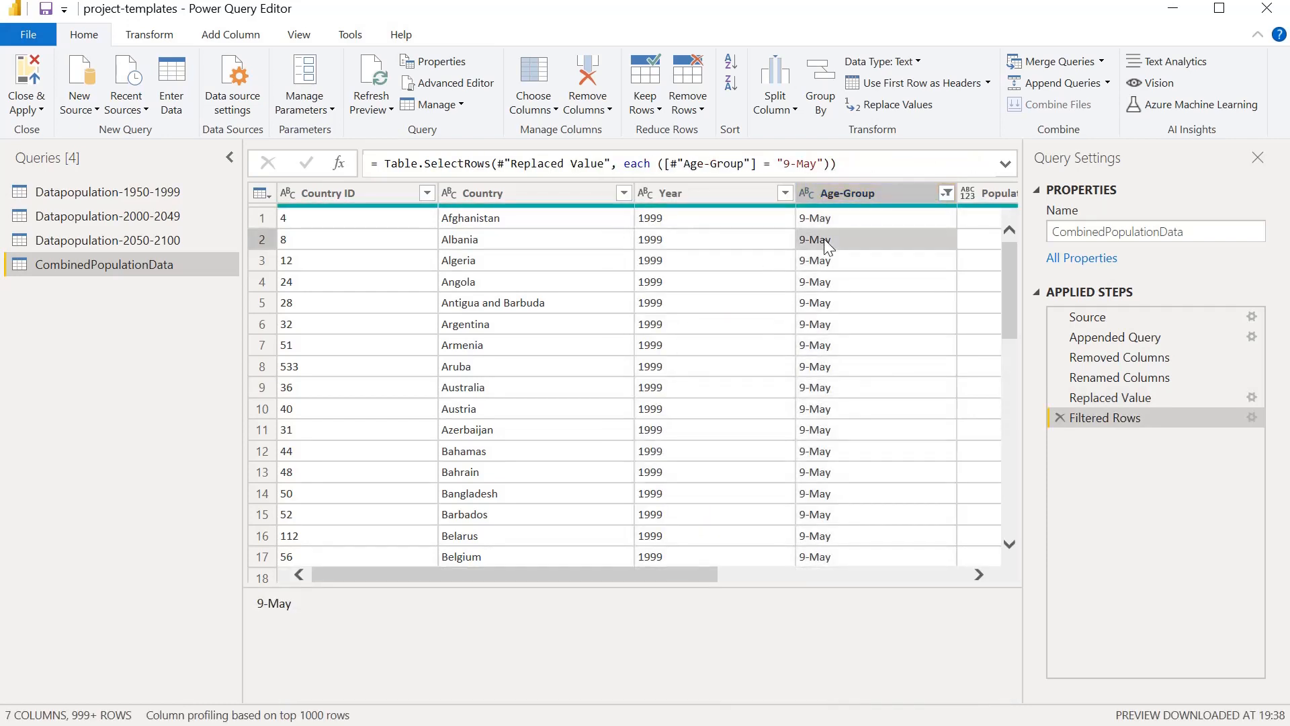
pyautogui.click(886, 105)
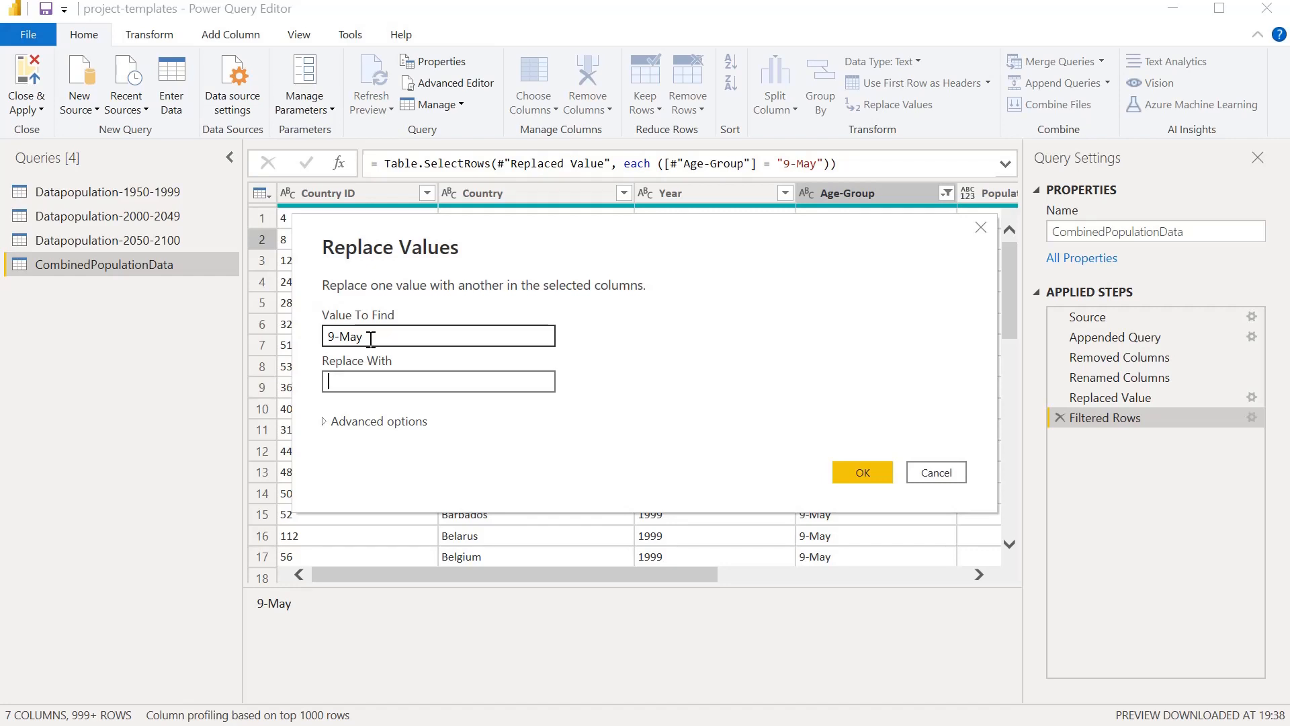
pyautogui.write('05-09')
pyautogui.click(851, 480)
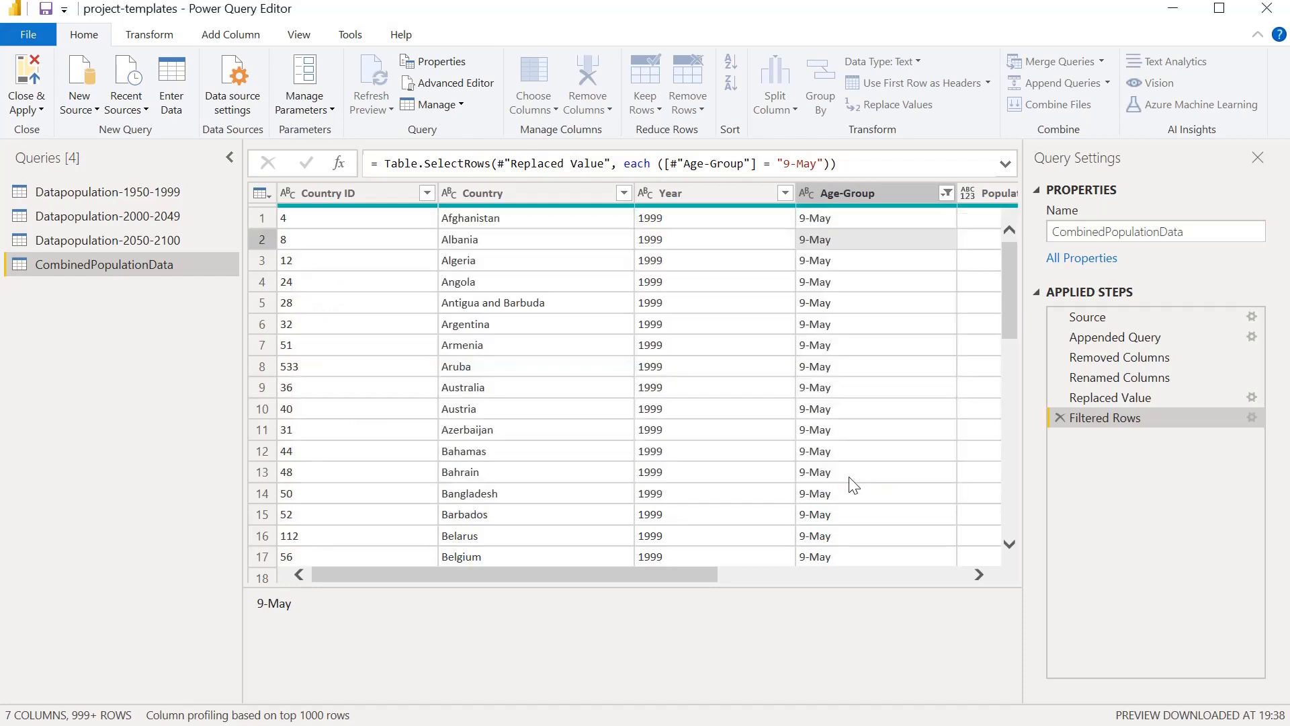
# Step: Delete the Filtered Rows step that limits Age-Group to 9-May, keeping the value replacement that follows it
pyautogui.click(946, 193)
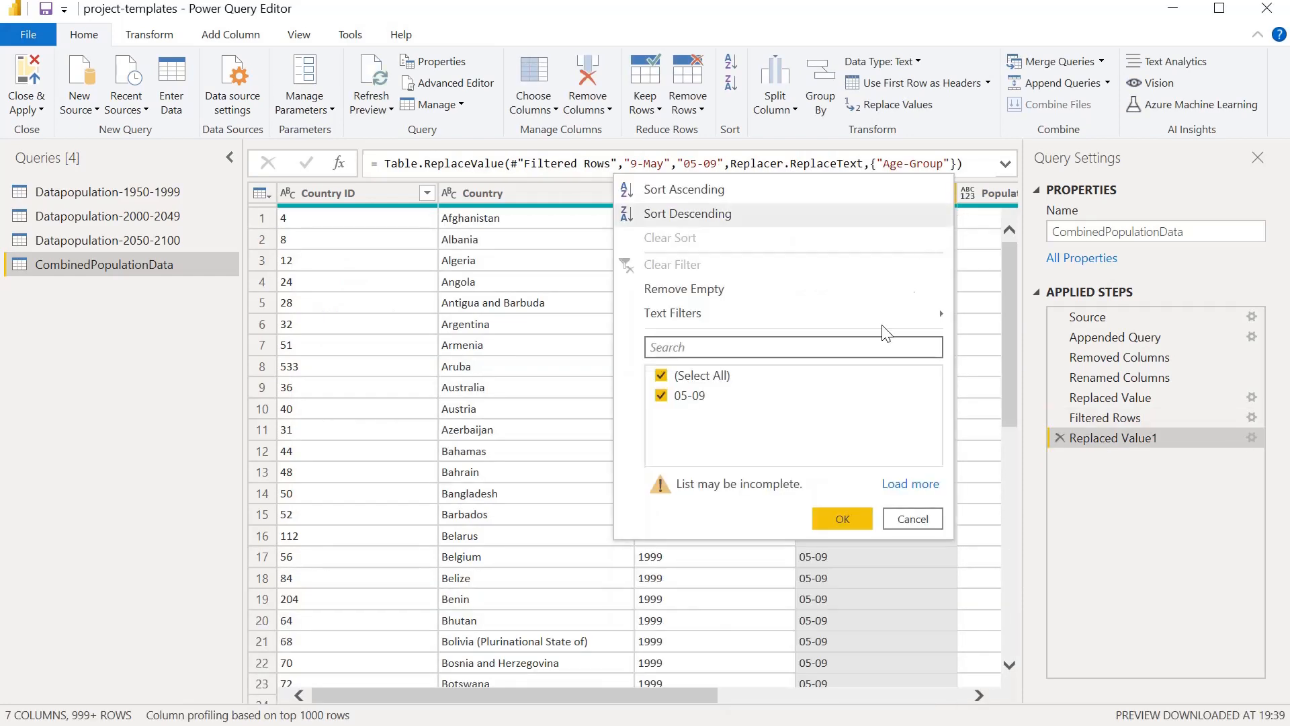
pyautogui.click(1075, 419)
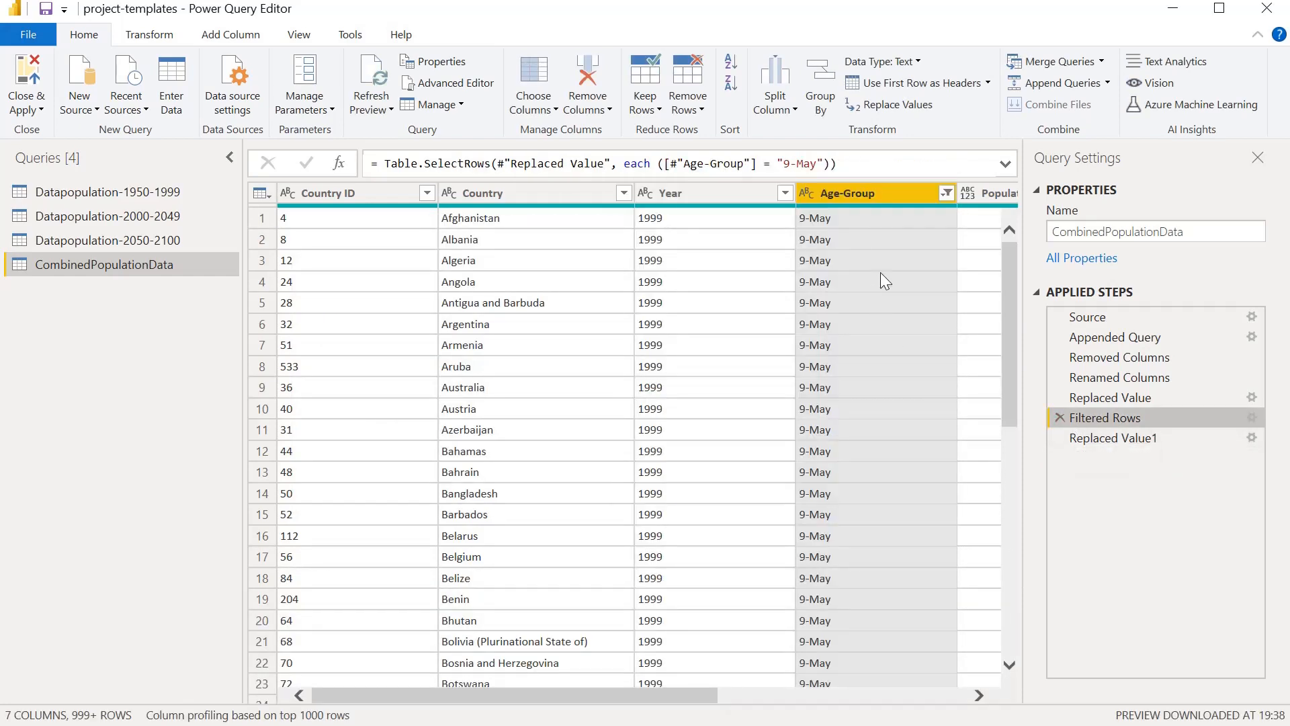
pyautogui.click(1060, 418)
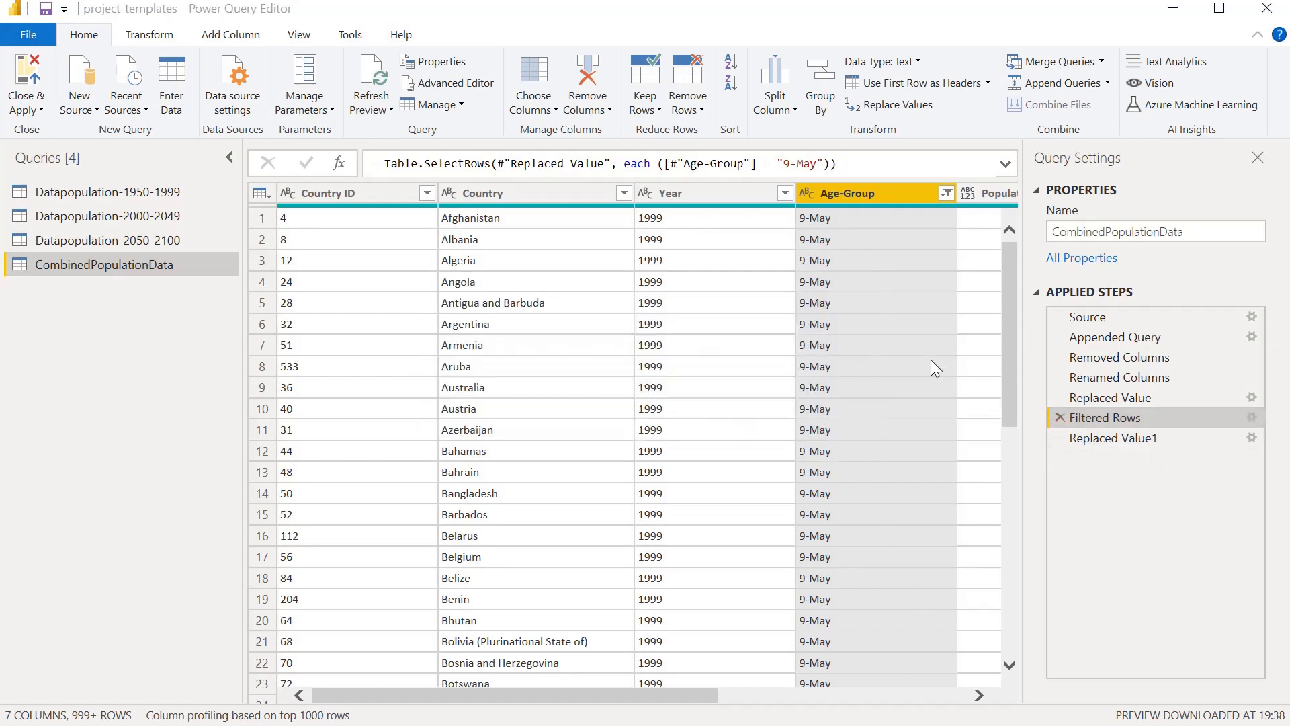
pyautogui.press('Delete')
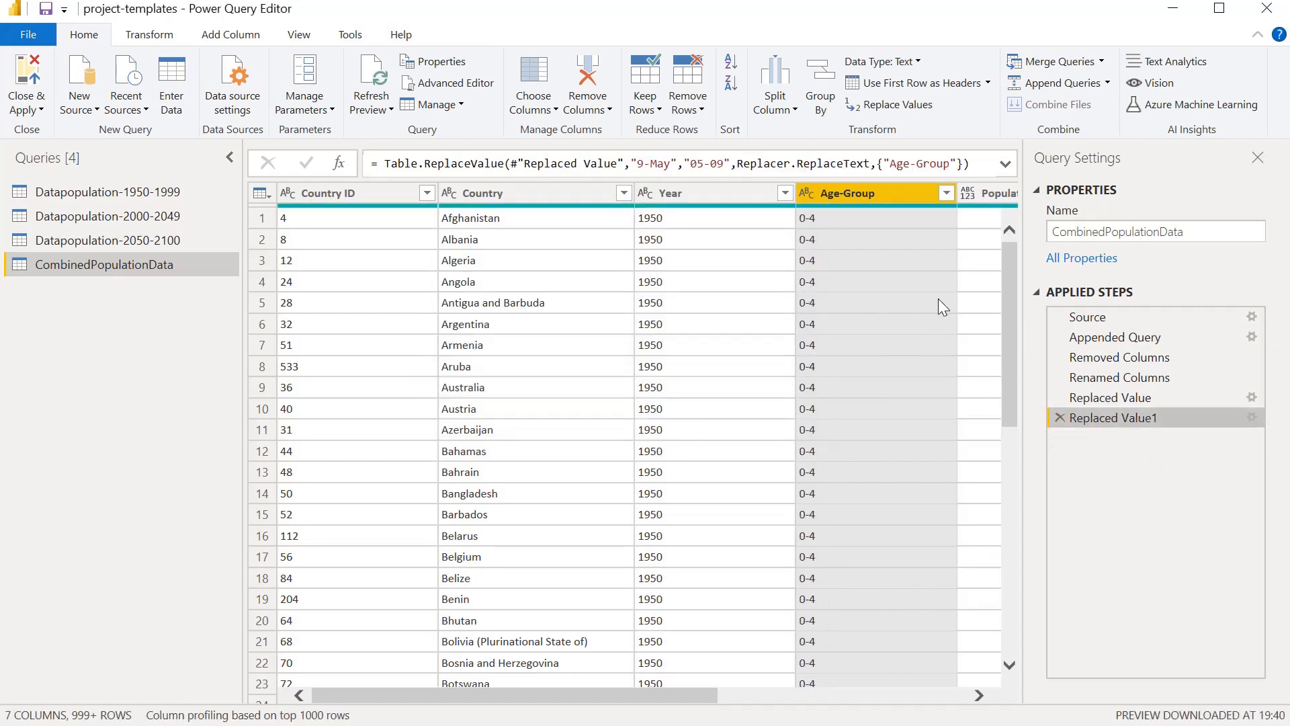
# Step: Load the complete Age-Group value list, check its age ranges and apply the filter with all values selected
pyautogui.click(946, 192)
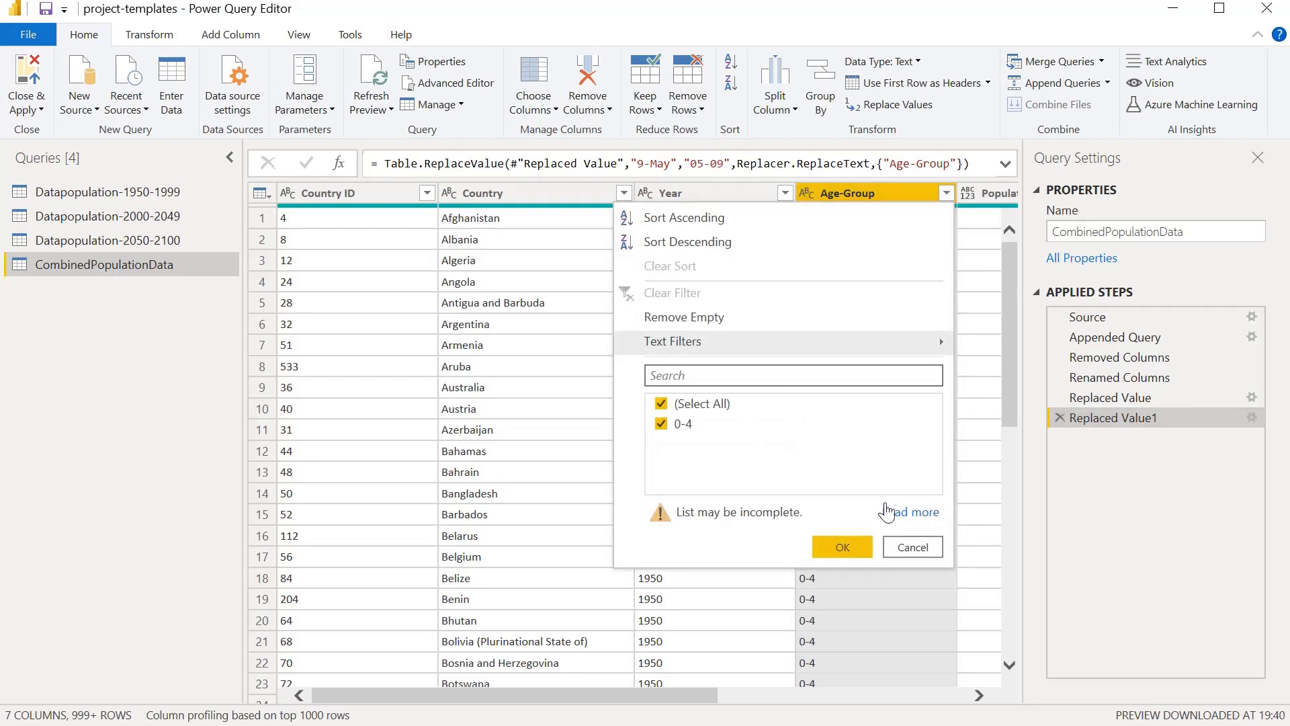
pyautogui.click(887, 512)
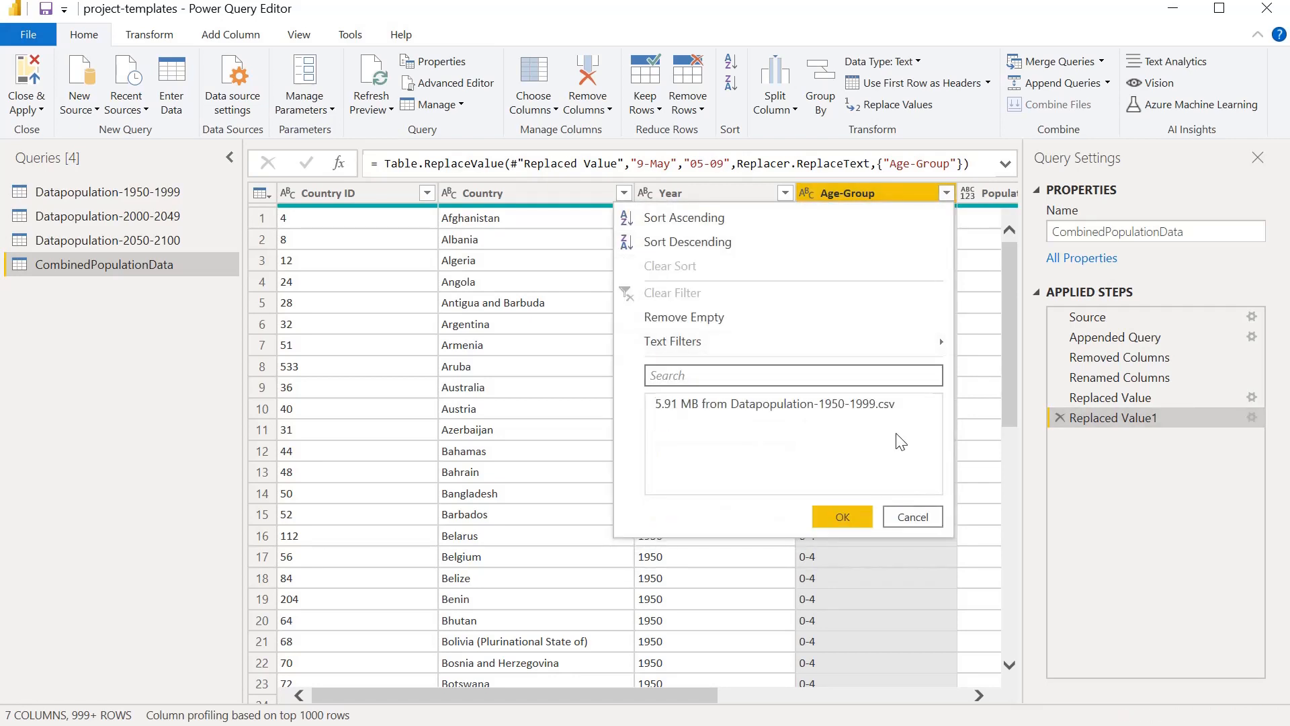
pyautogui.moveTo(934, 437); pyautogui.dragTo(934, 537)
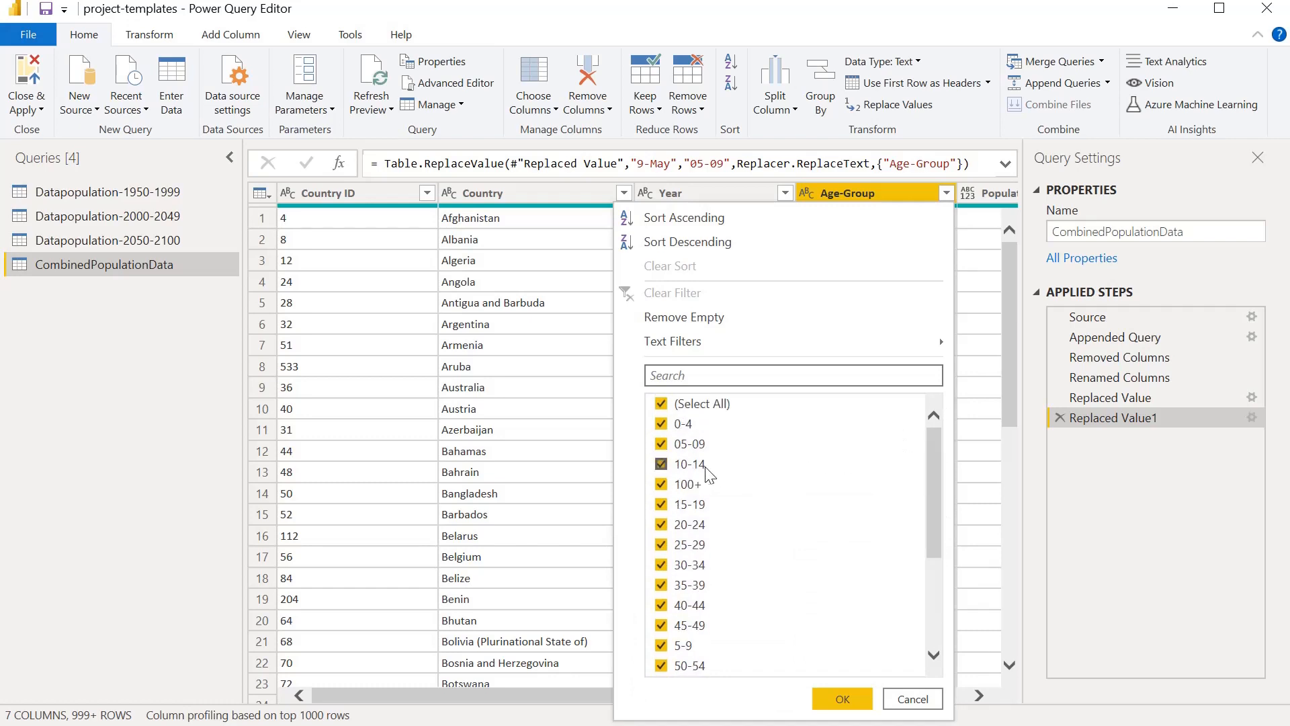
pyautogui.click(901, 700)
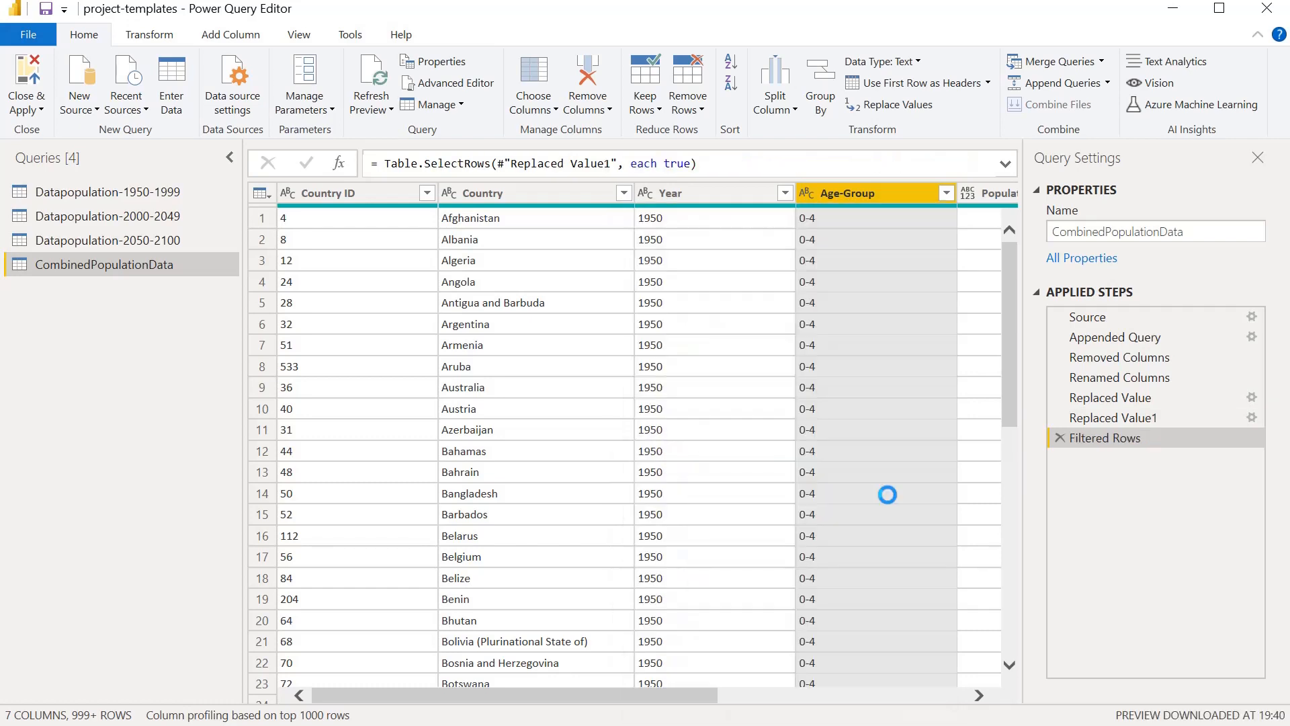